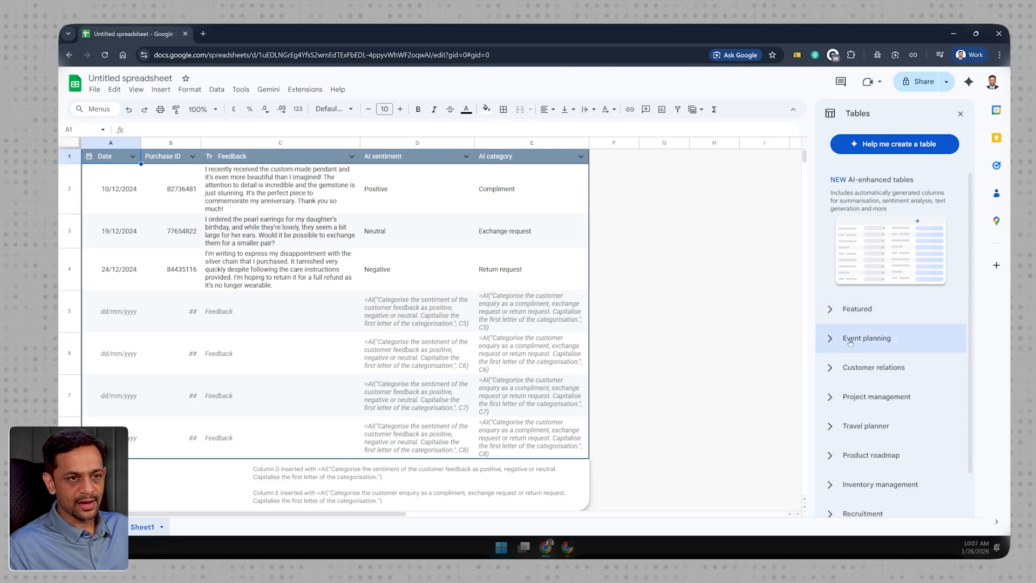
Step: Browse the prebuilt table templates for event planning, project management and product roadmap, and leave the template gallery without inserting one
left_click(857, 346)
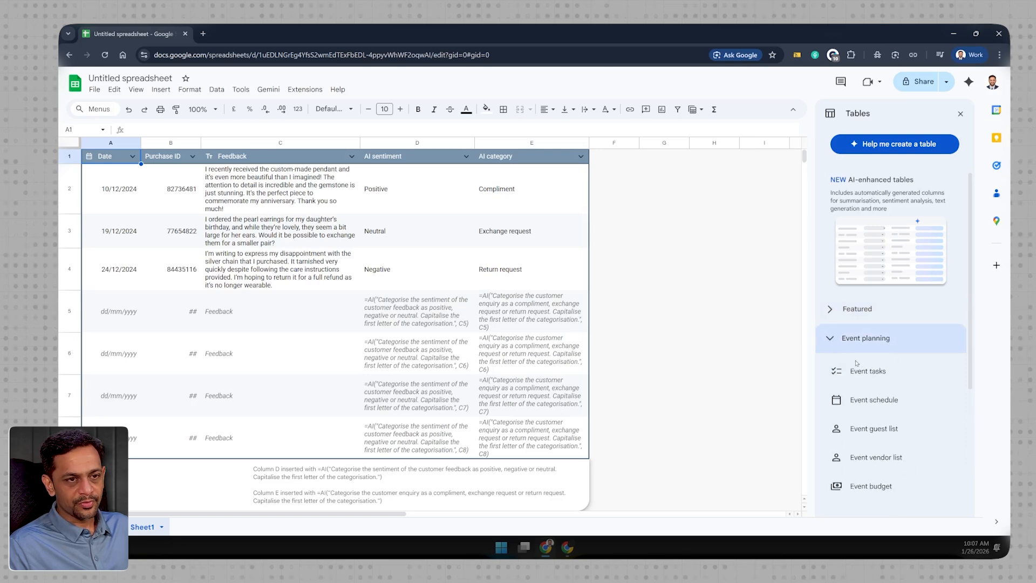
mouse_move(866, 373)
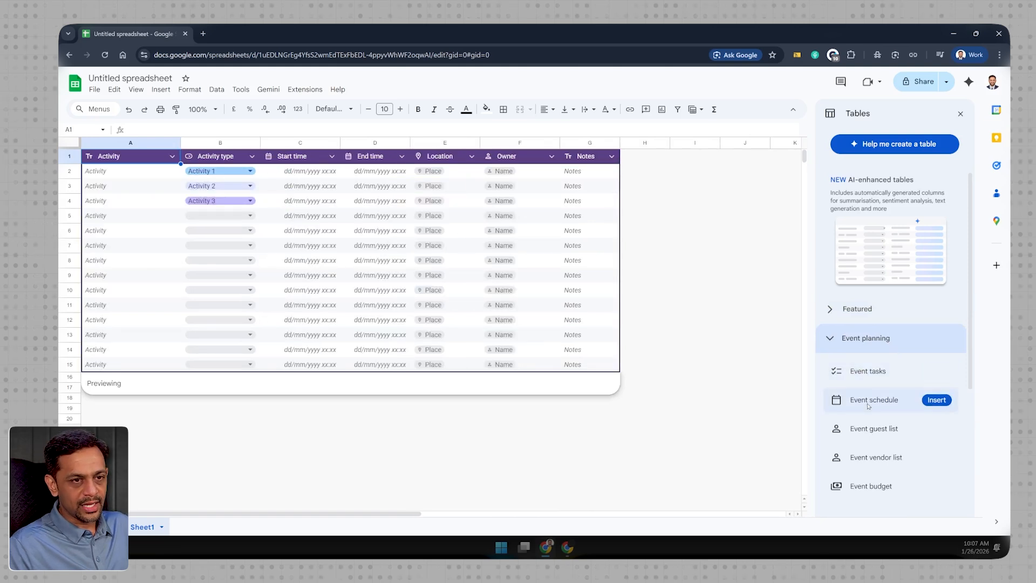
mouse_move(868, 430)
mouse_move(866, 463)
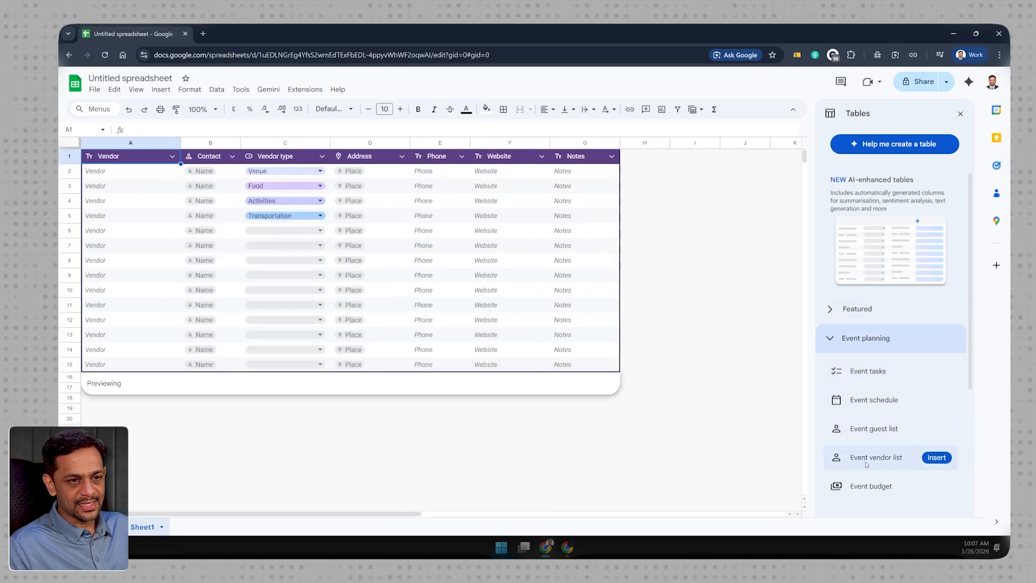
left_click(832, 339)
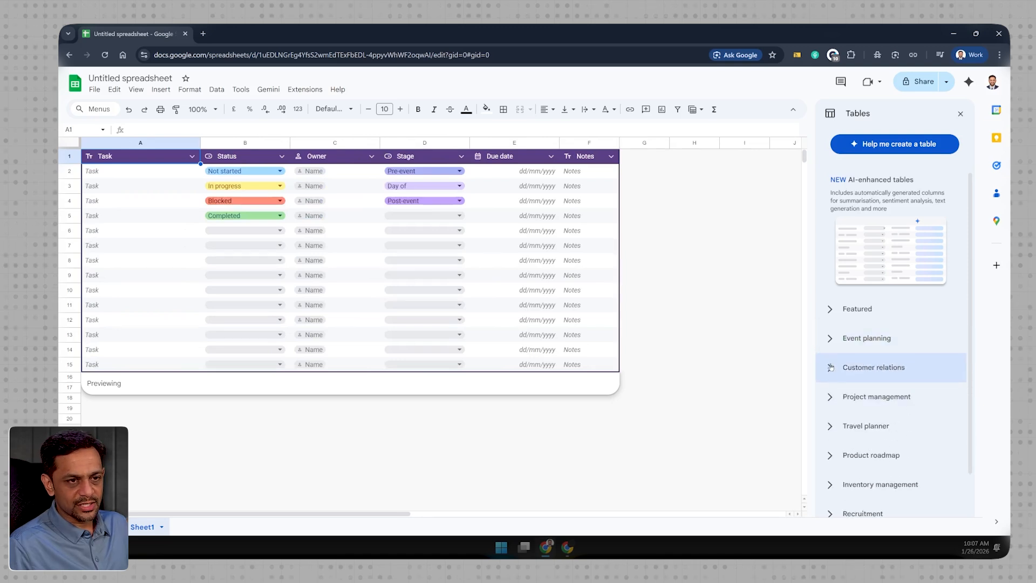
left_click(832, 395)
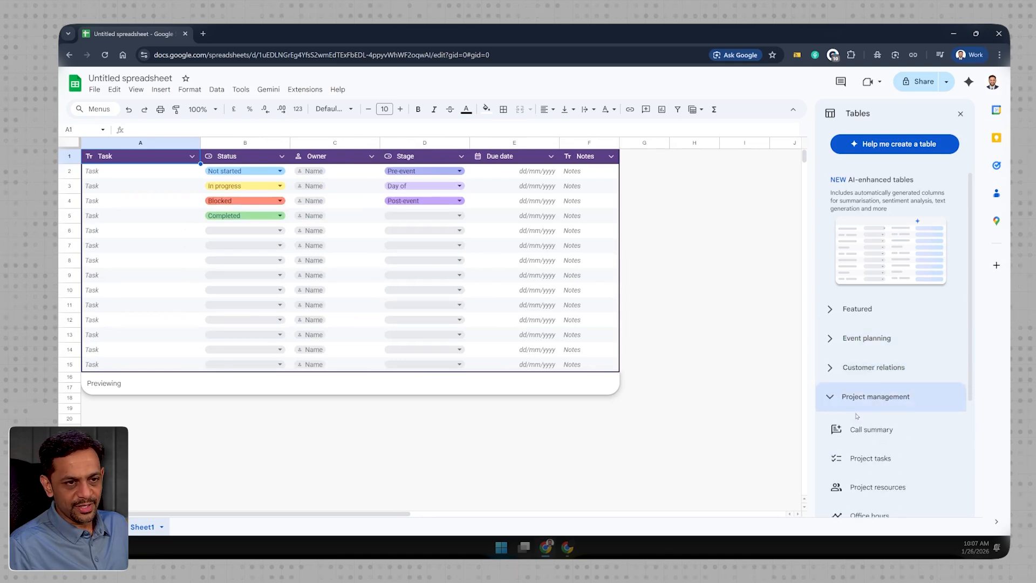
scroll(866, 456, "down", 2)
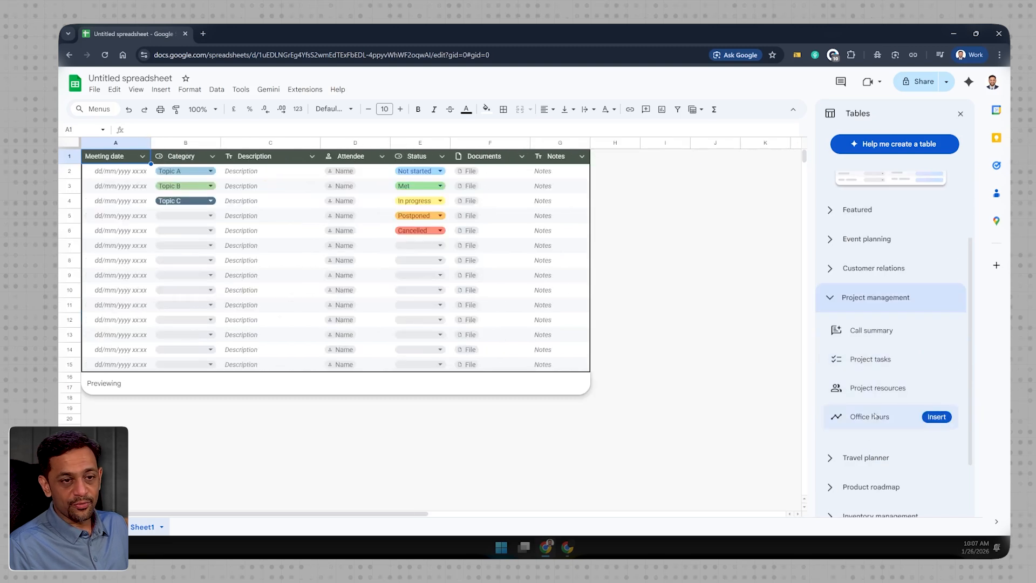
left_click(831, 298)
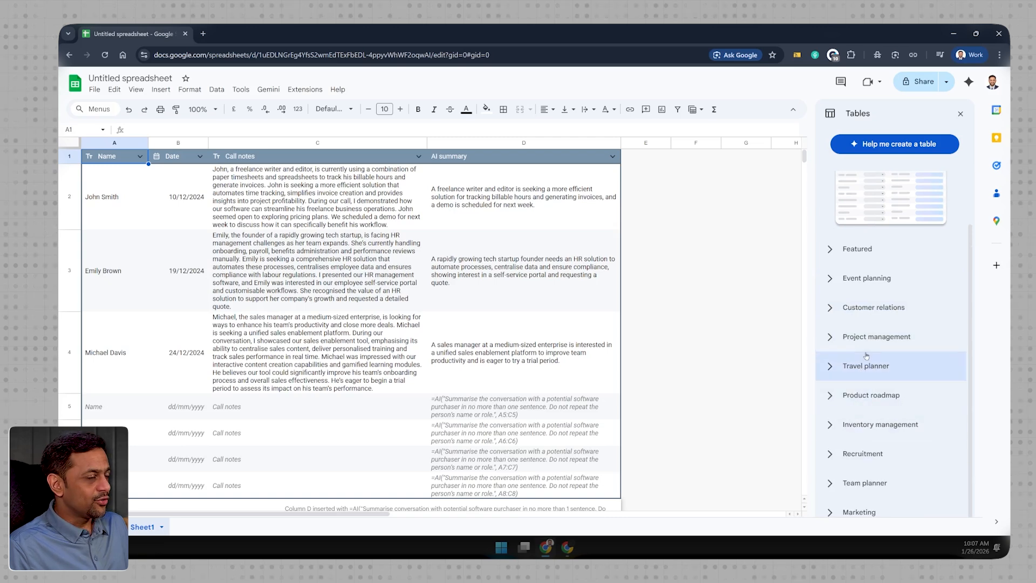
left_click(867, 396)
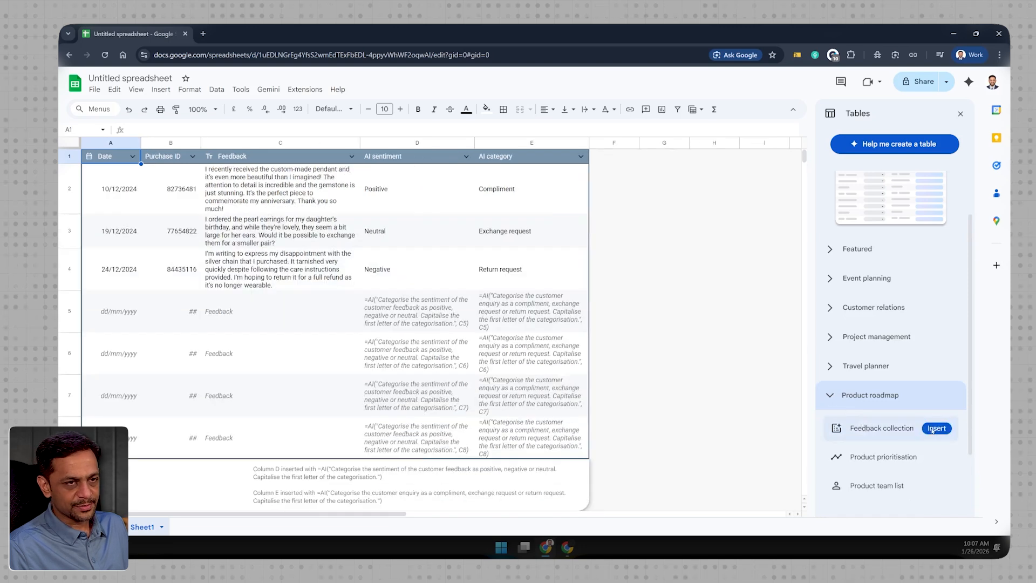
left_click(832, 396)
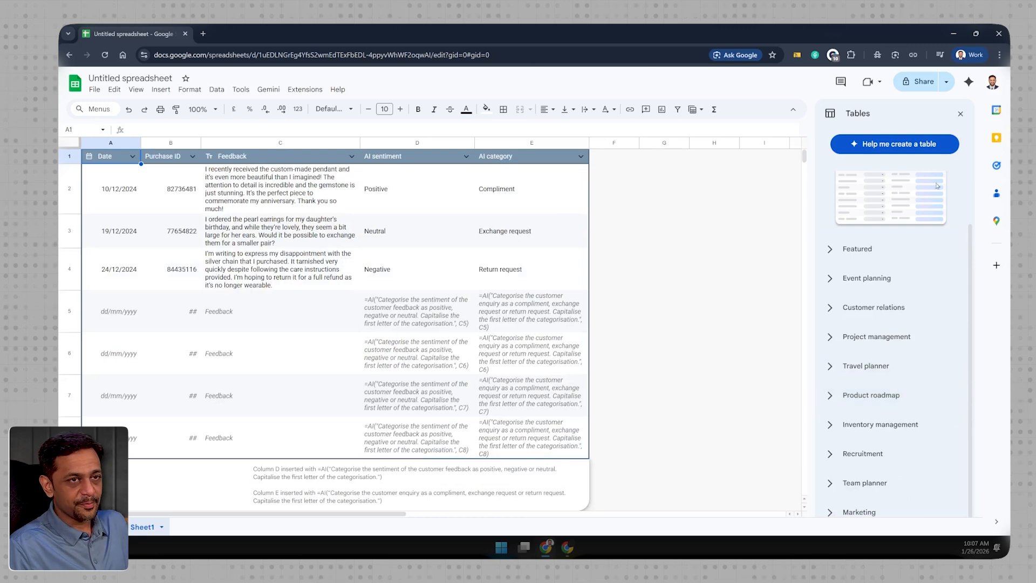
left_click(961, 115)
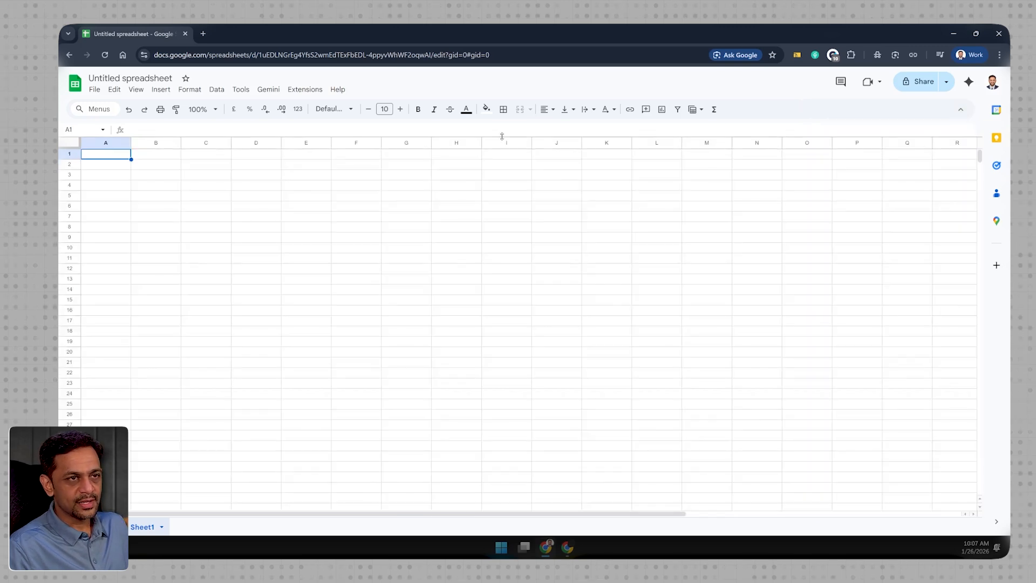
Step: Open the Gemini assistant, check its contextual sources and tools, and set its layout to Wide
left_click(271, 92)
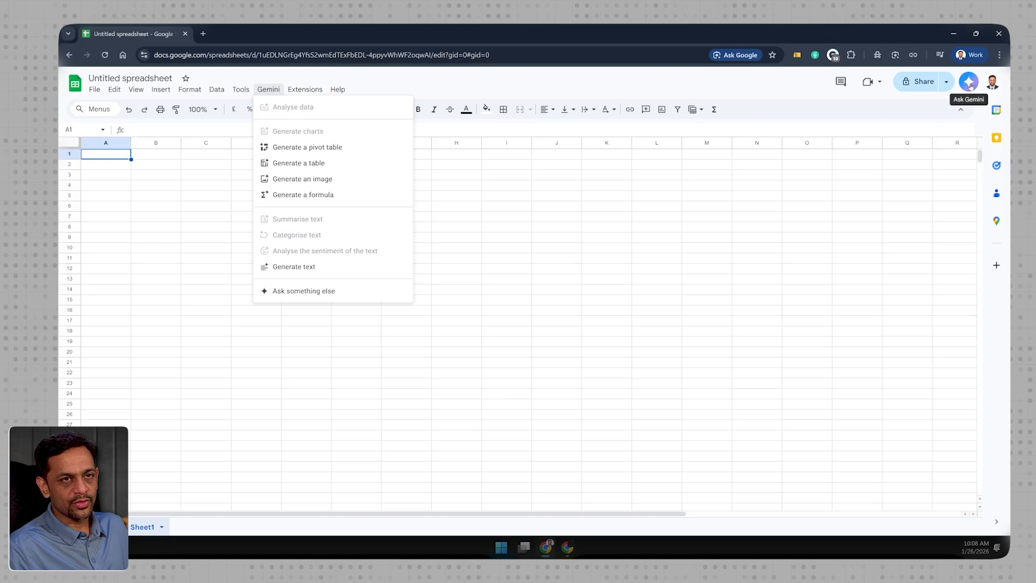
left_click(970, 85)
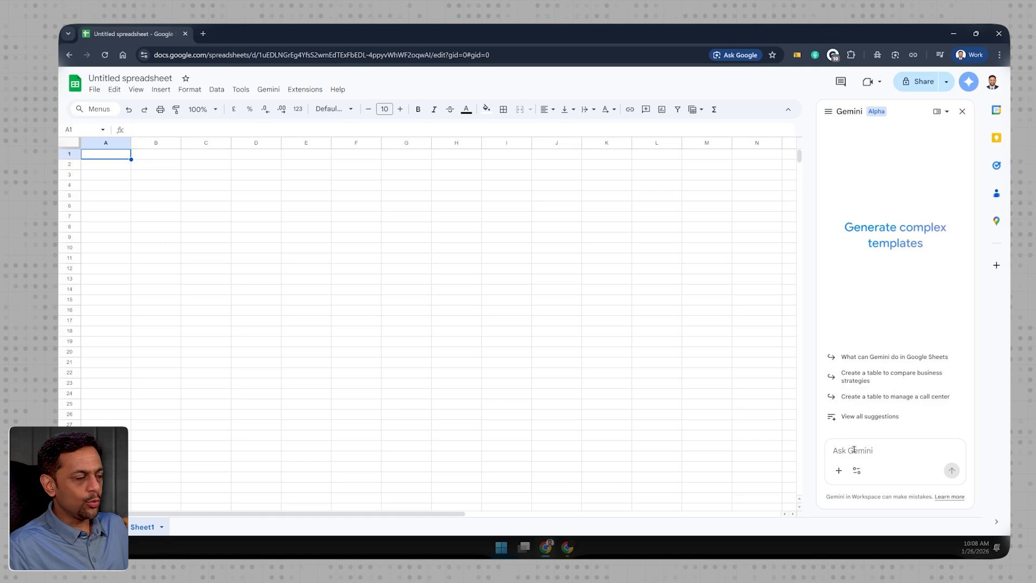
left_click(839, 471)
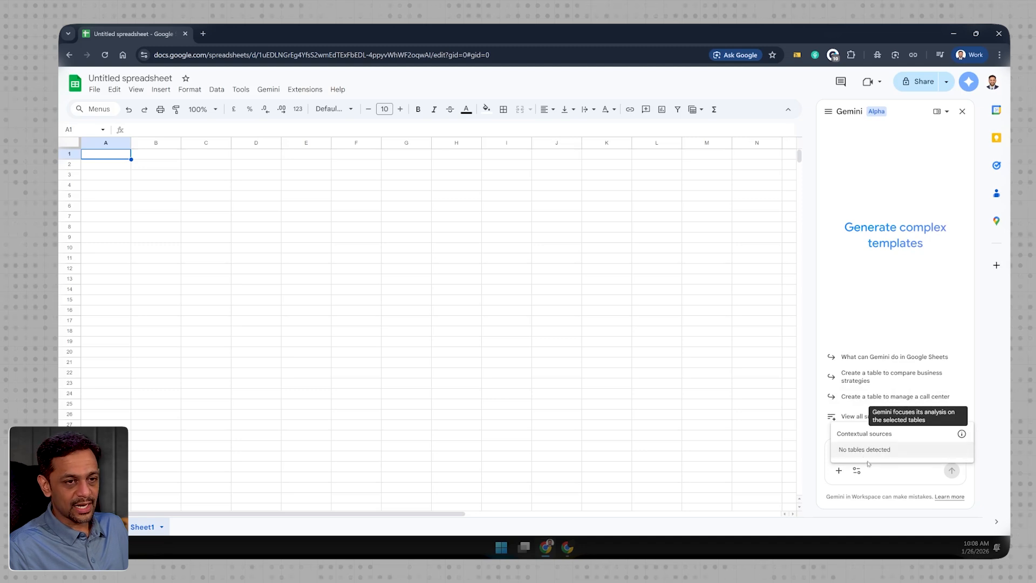
left_click(857, 470)
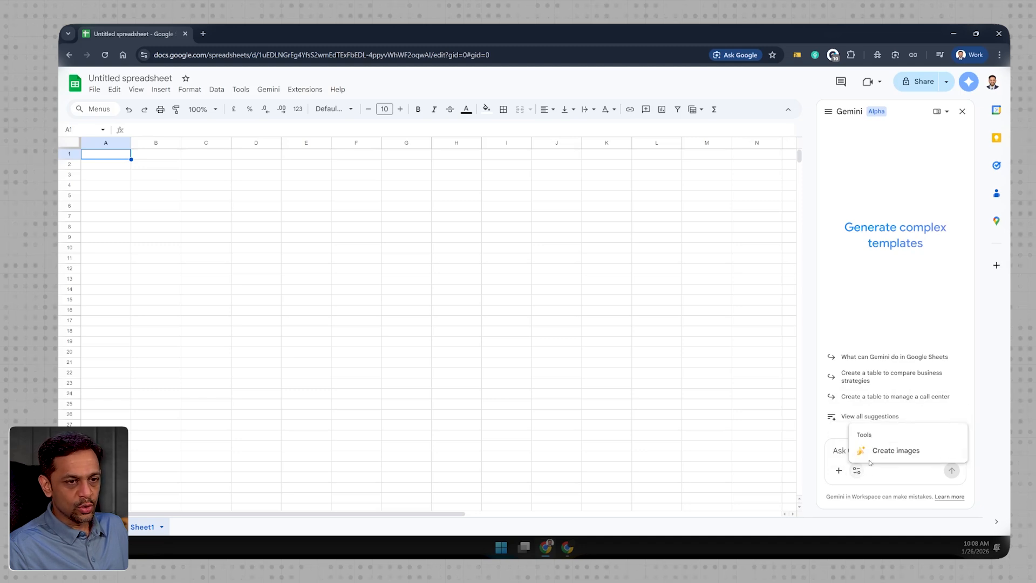
left_click(842, 450)
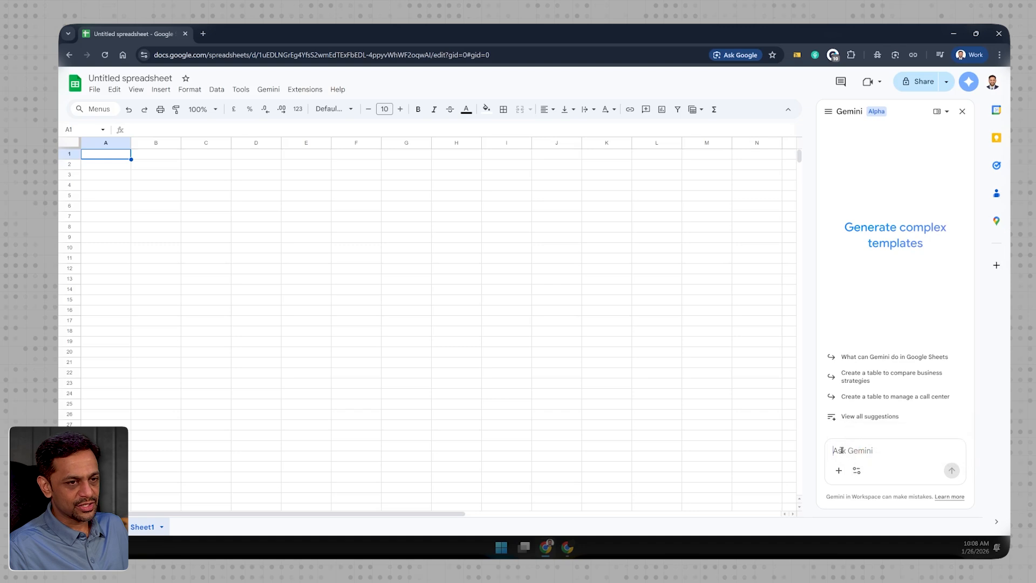
left_click(942, 111)
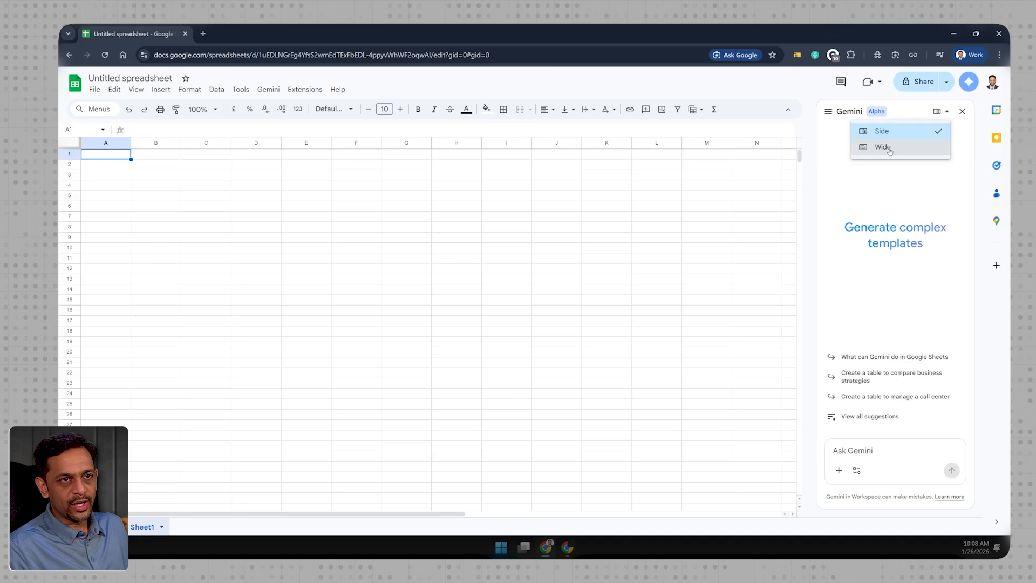
left_click(890, 151)
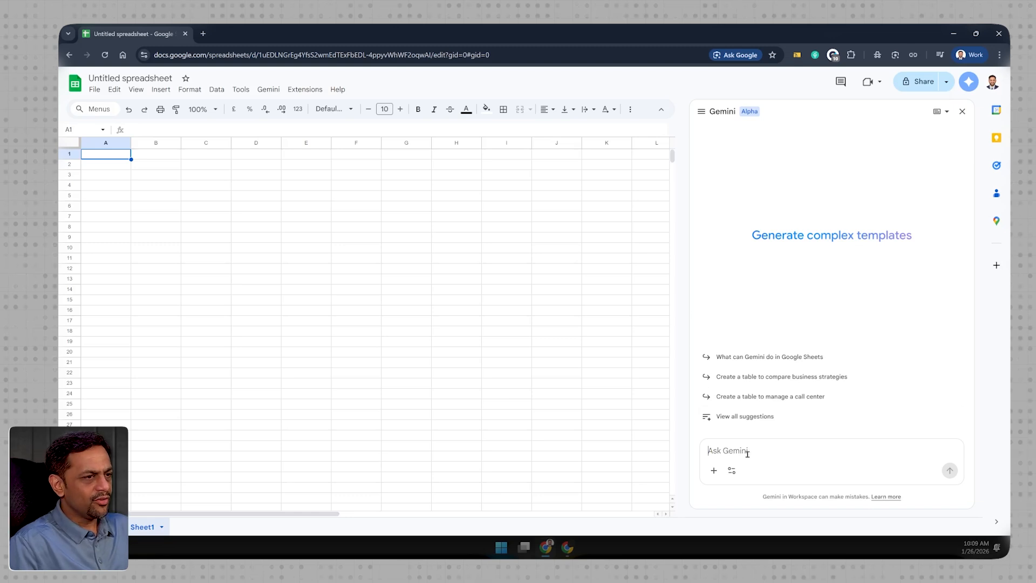
Step: Ask Gemini to "Create a YouTube planner table where the team can insert the video details and the release details."
type("Create a ")
type("YouTube planner")
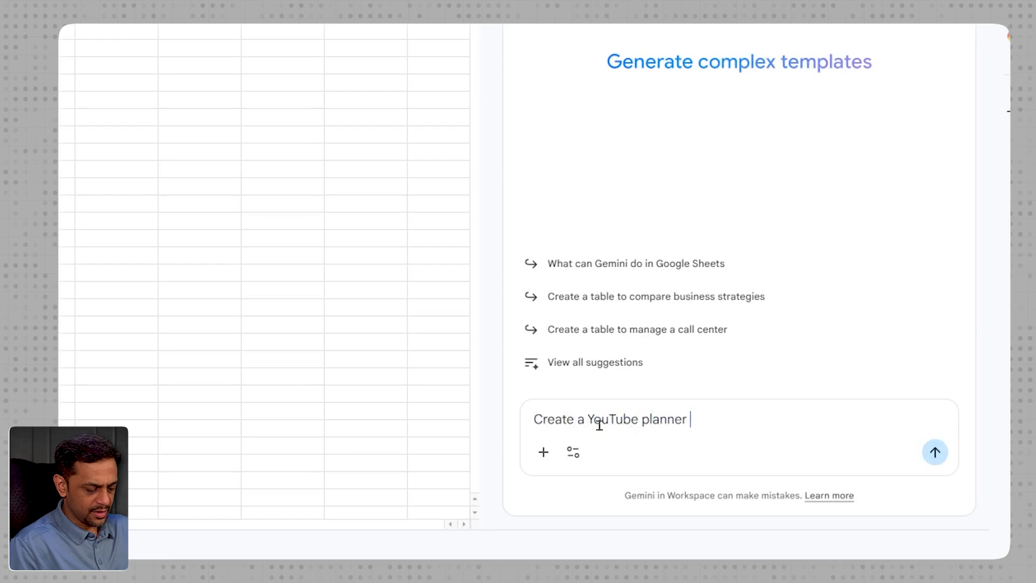
type(" table where the team can insert the video ")
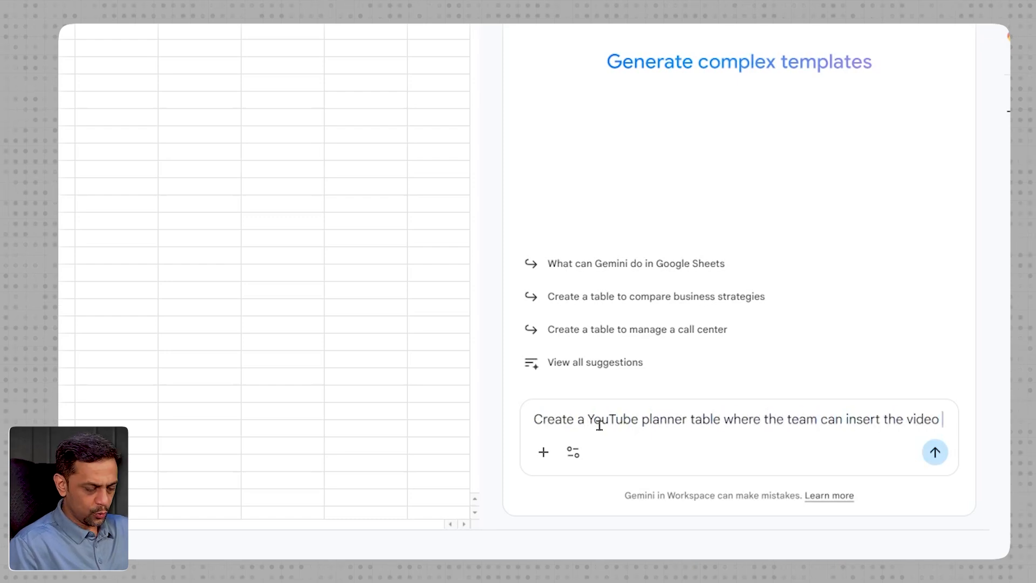
type("details and the release details.")
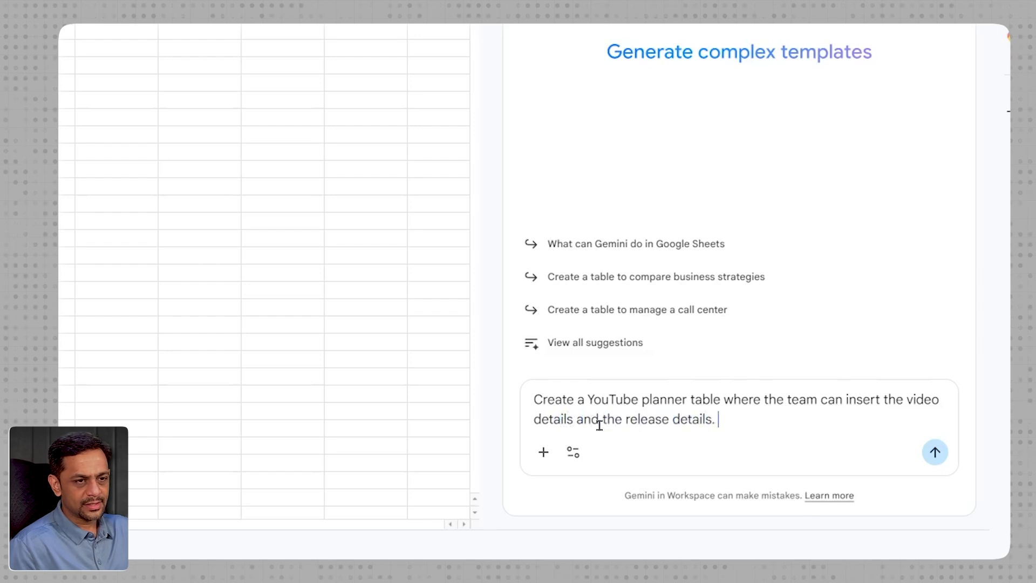
key("Return")
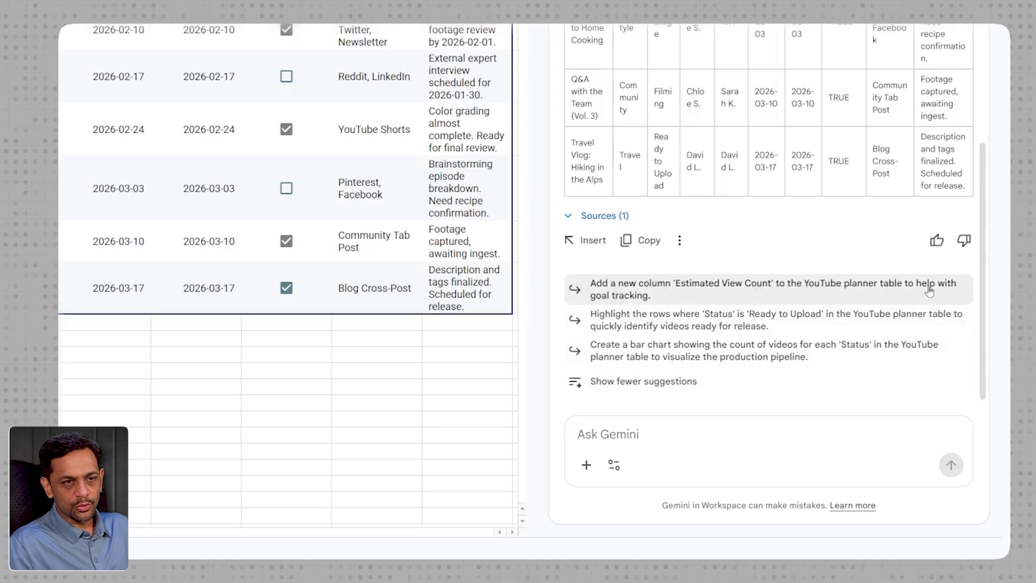
Step: Add an 'Estimated View Count' column to the YouTube planner table using Gemini's suggested prompt, and close the assistant
left_click(681, 291)
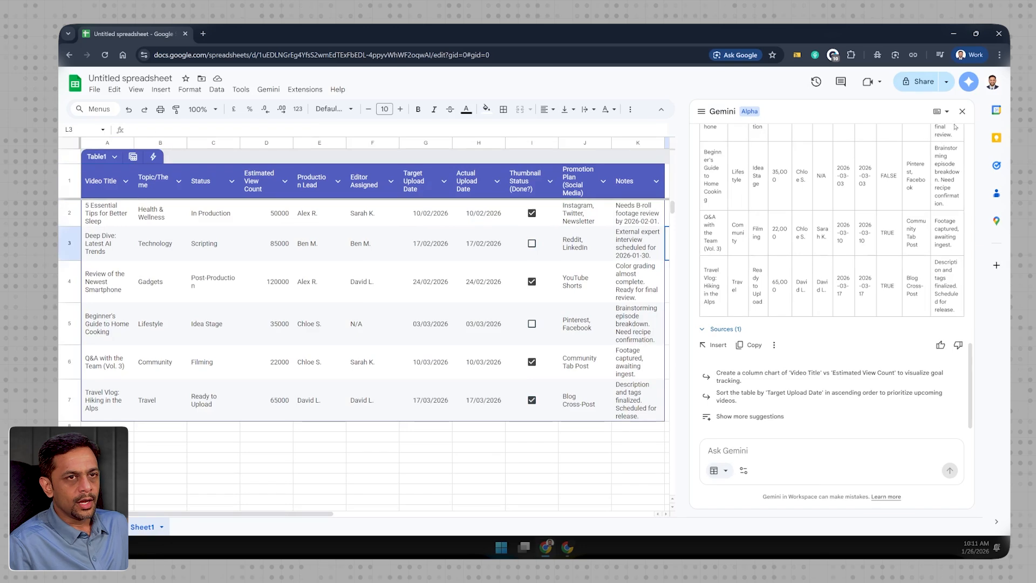
left_click(963, 111)
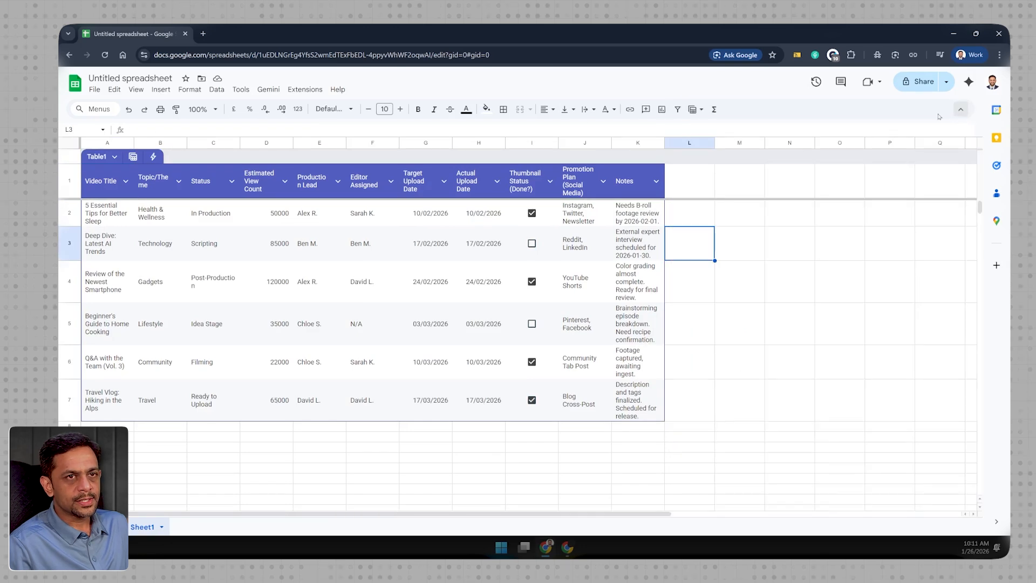
left_click(268, 90)
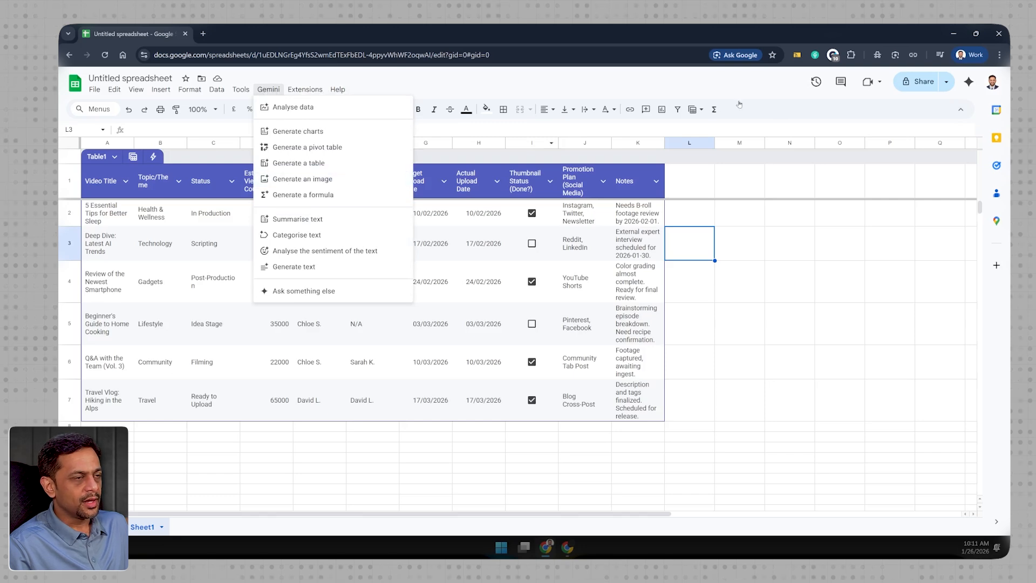
left_click(970, 82)
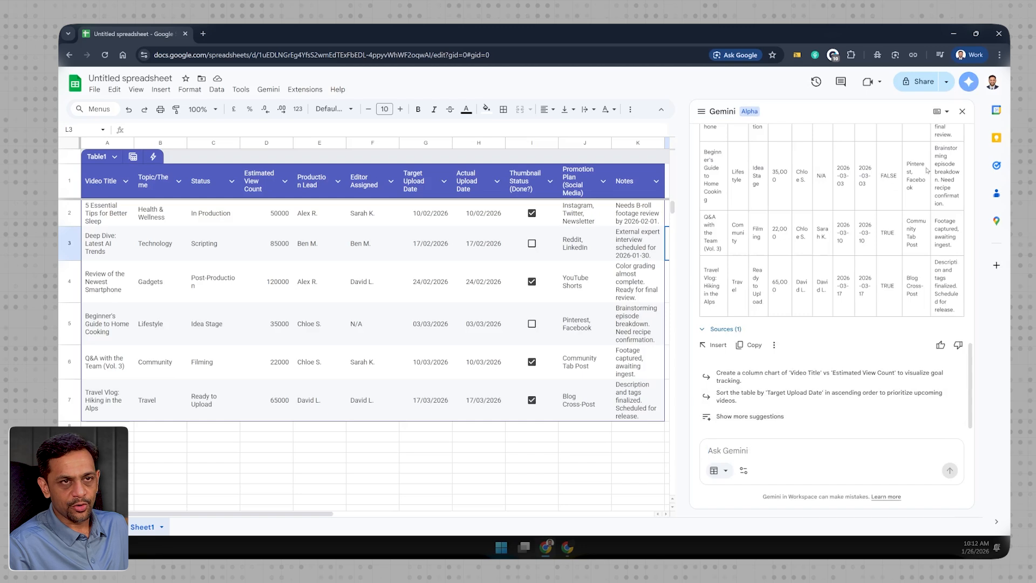
left_click(962, 111)
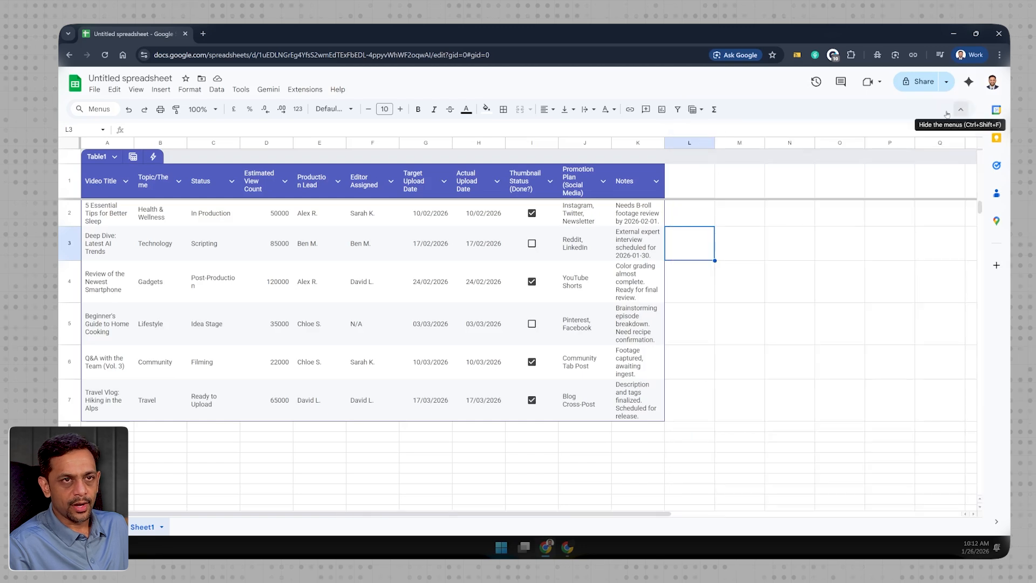
Step: Generate a one-sentence summary of row 3 in cell L3 with Gemini's Summarise text command
left_click(264, 91)
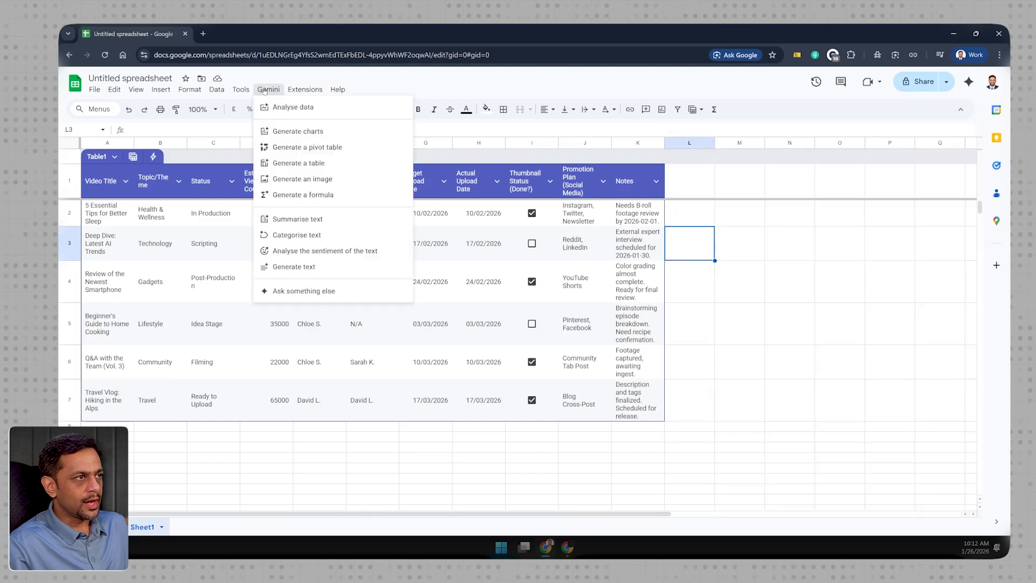
left_click(305, 220)
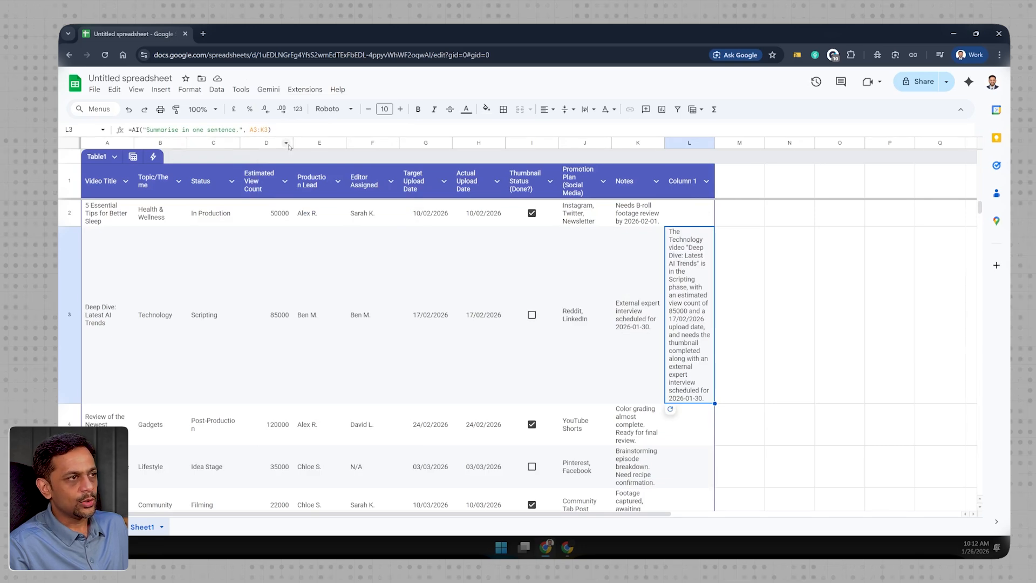
Step: Go through the cells of row 3 from the video title in A3 to the summary in L3
left_click(104, 337)
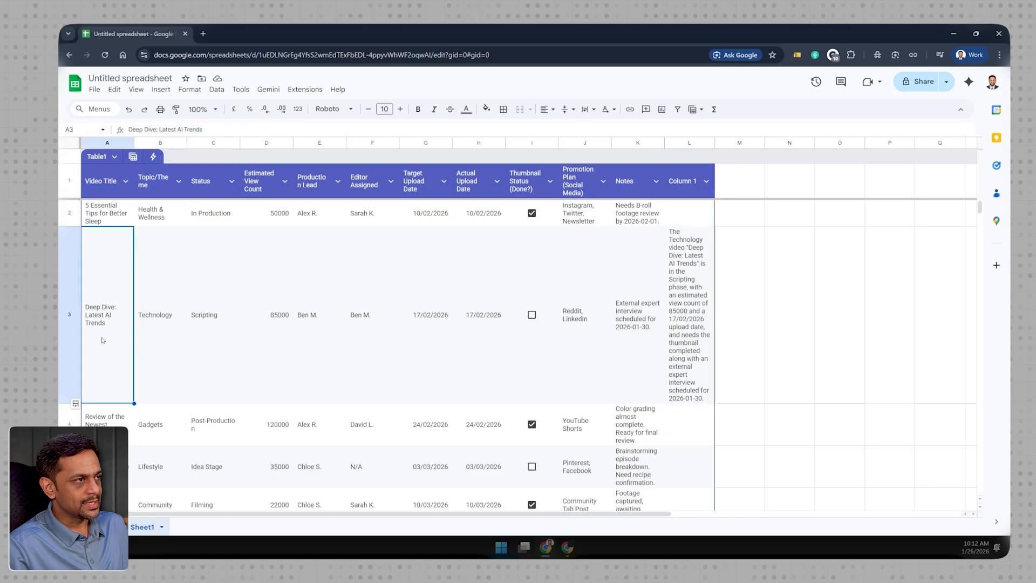
key("Right")
key("Right")
key("Right")
key("Right")
key("Right")
key("Right")
key("Right")
key("Right")
key("Right")
key("Right")
key("Right")
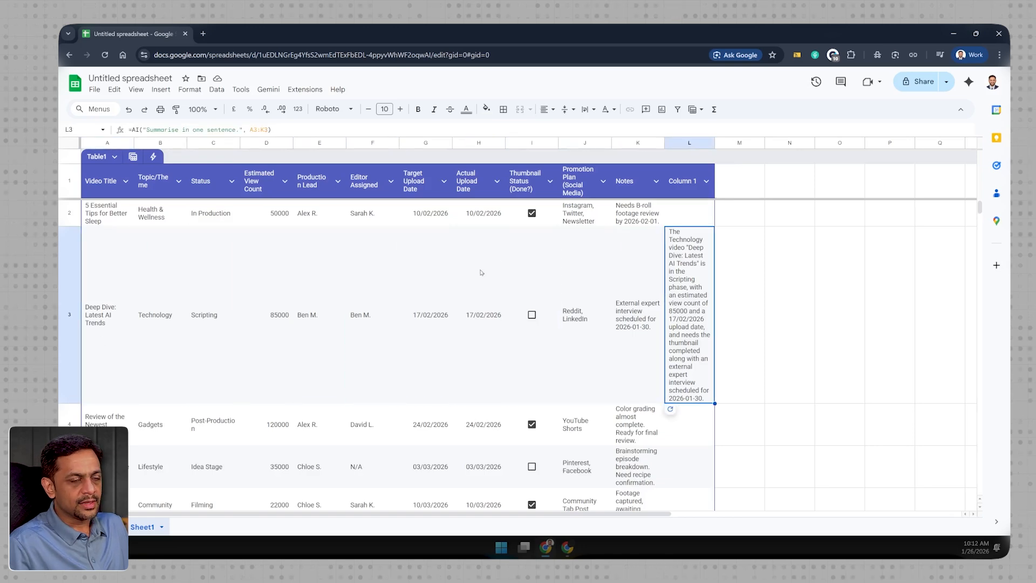
Step: Widen the summary column L and select A3:K3 to review the range the summary draws on
left_click_drag(714, 143, 872, 142)
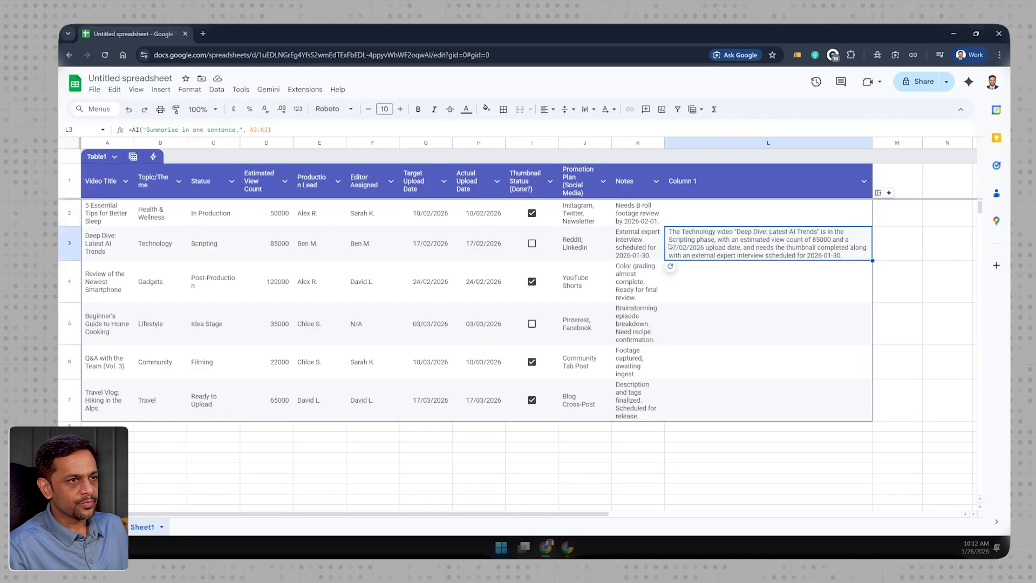
left_click(495, 190)
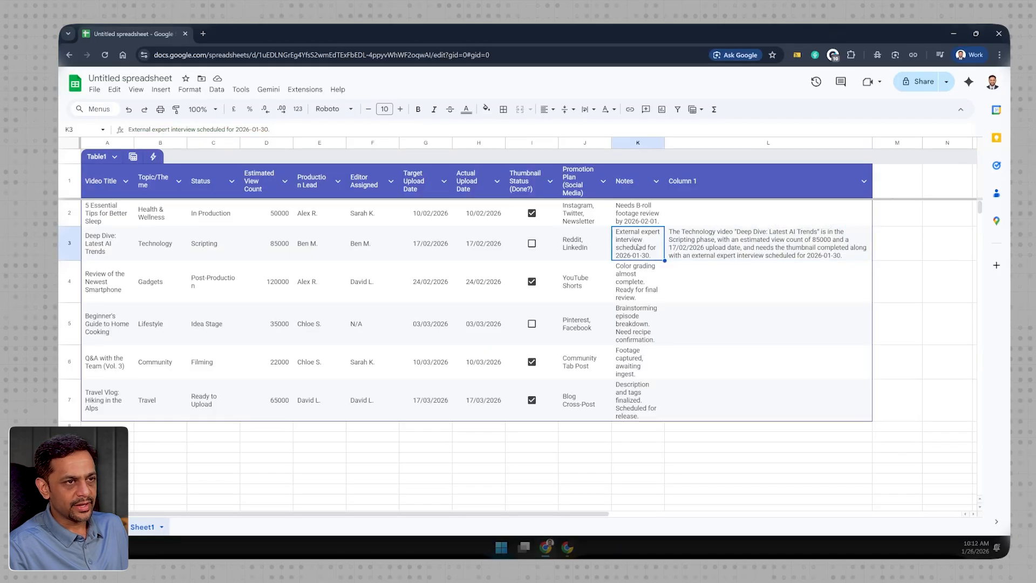
left_click_drag(98, 243, 634, 258)
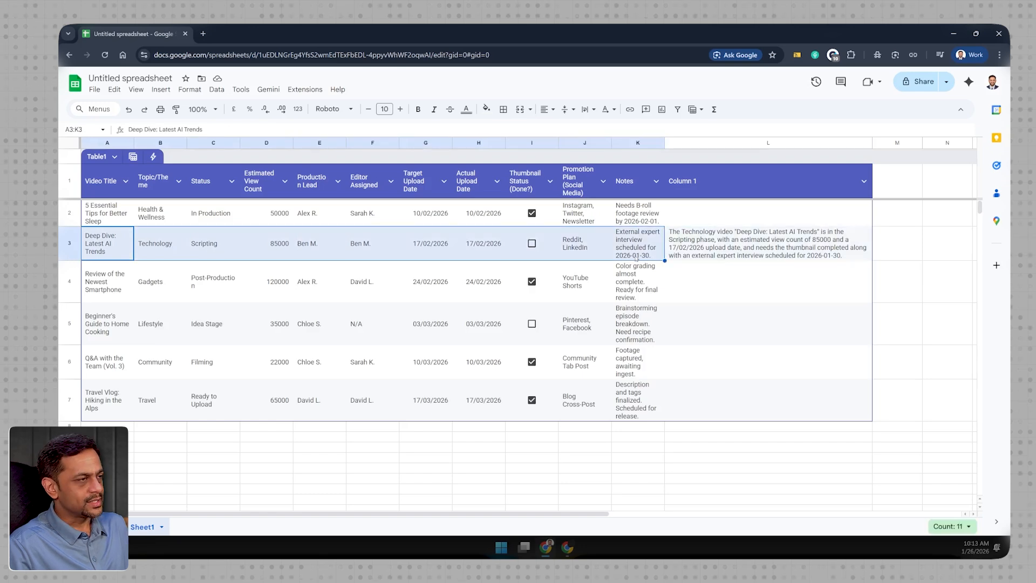
Step: Copy the prompt text 'Summarise in one sentence.' from the AI formula in L3, leaving the formula as it is
left_click(717, 239)
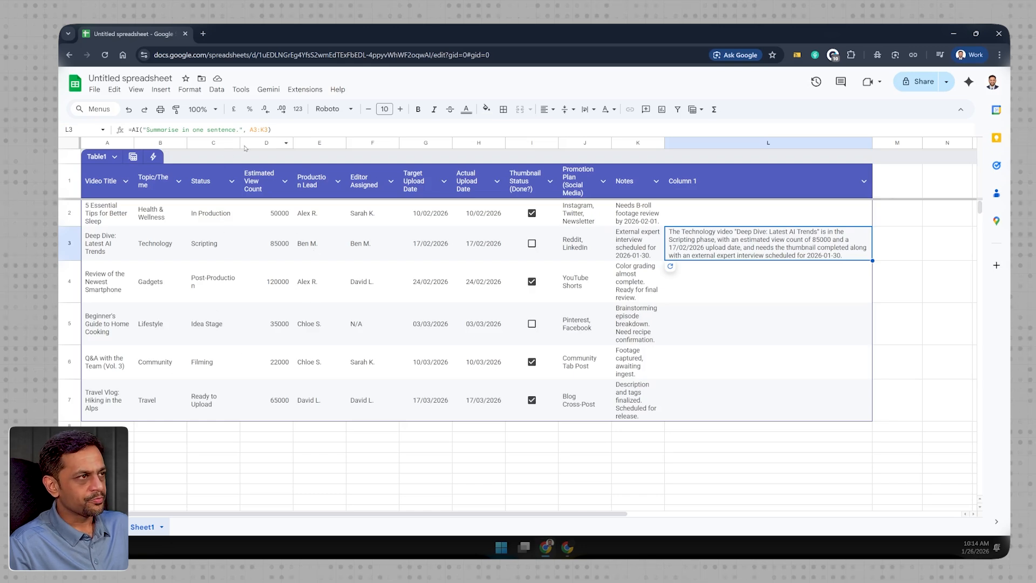
left_click_drag(147, 130, 238, 131)
key("ctrl+c")
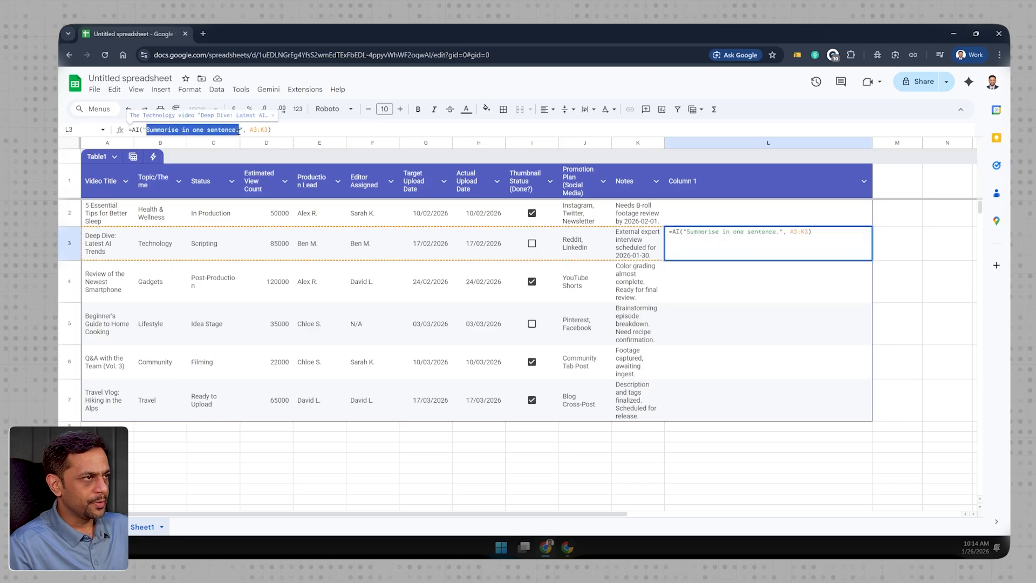
key("Escape")
Step: Insert an AI column after the table's last column and enter =AI("Summarise in one sentence.", A2:K2) in M2
mouse_move(843, 207)
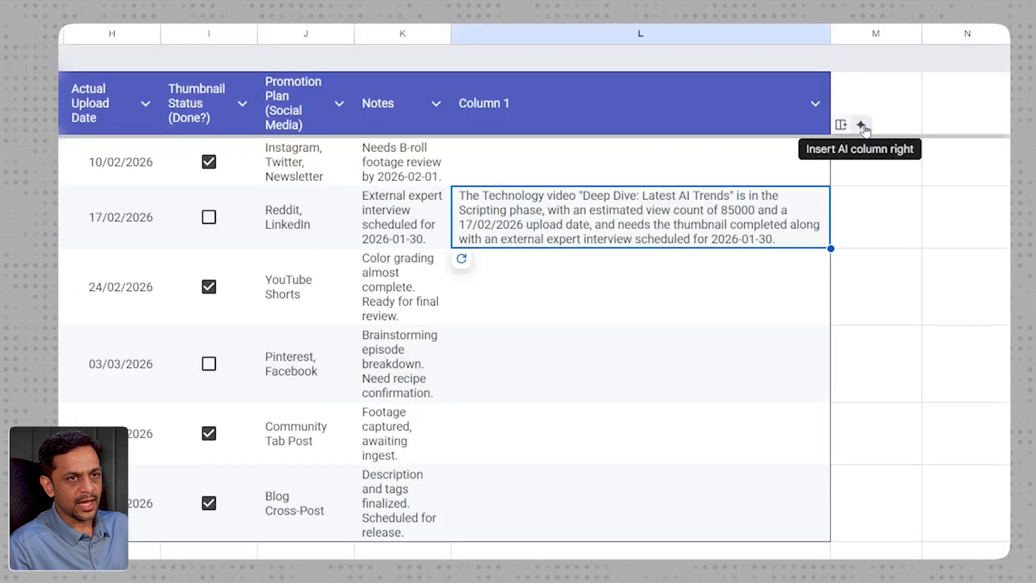
left_click(863, 125)
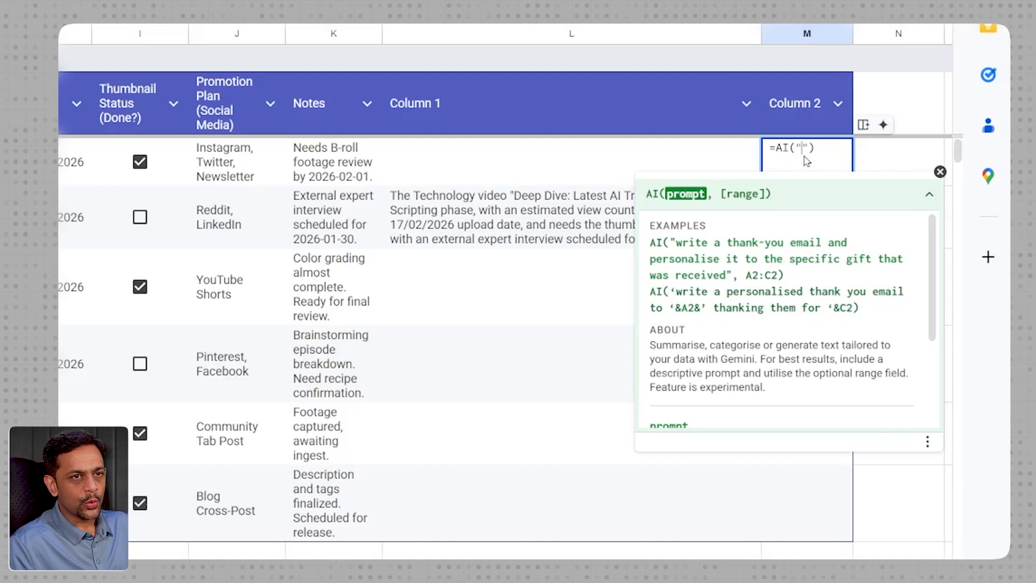
key("ctrl+v")
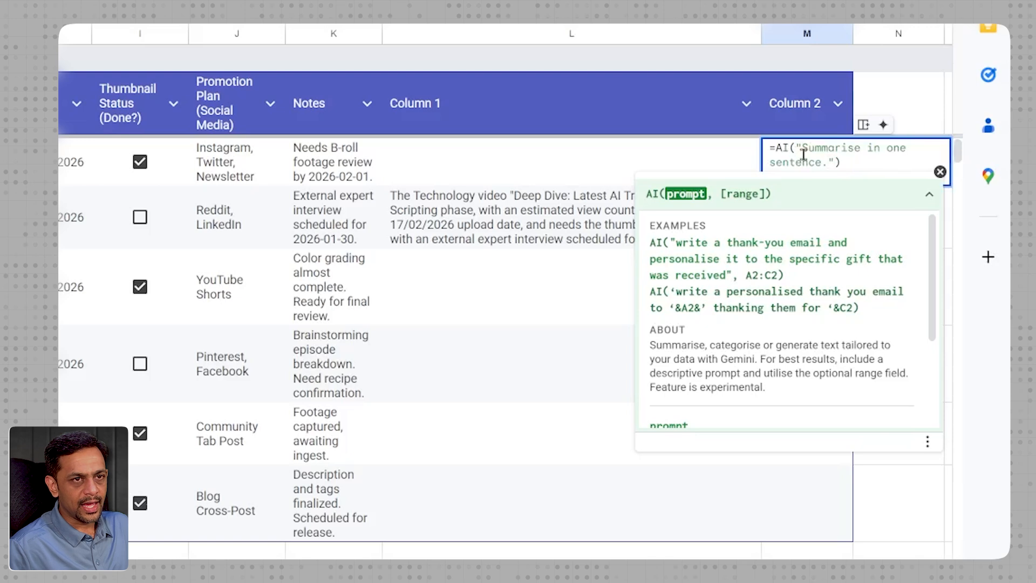
type(", ")
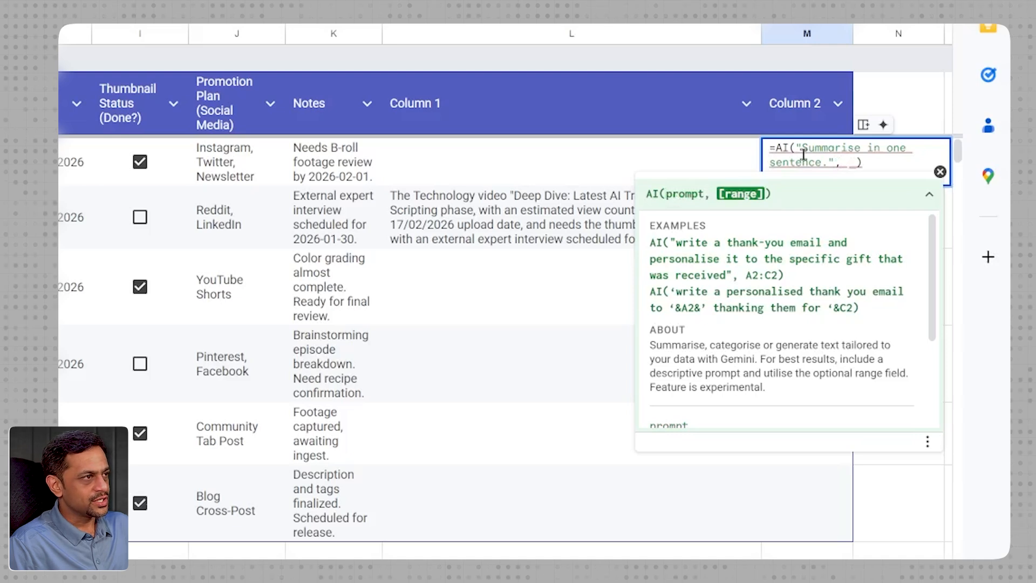
type(" A2:K2")
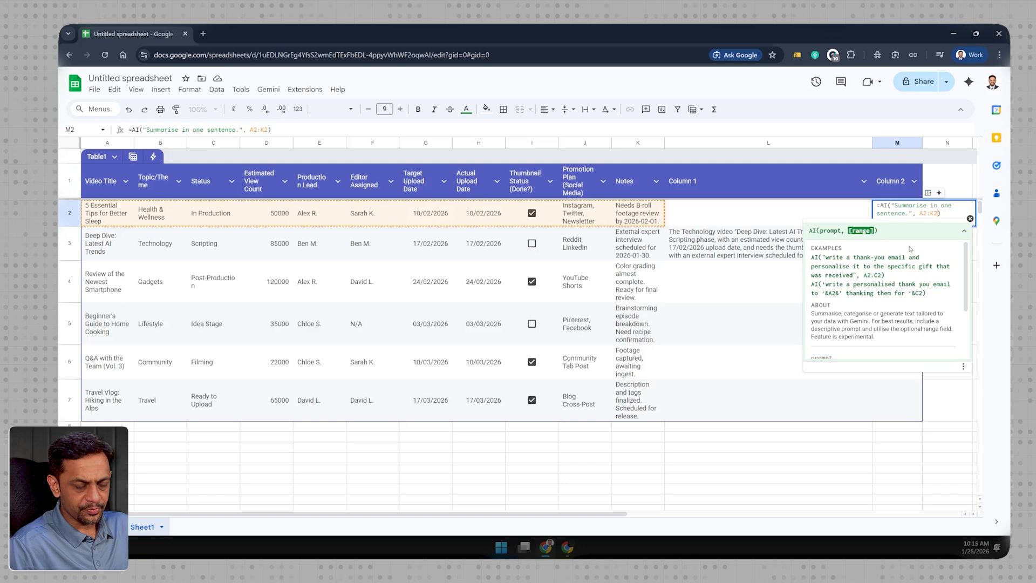
key("Return")
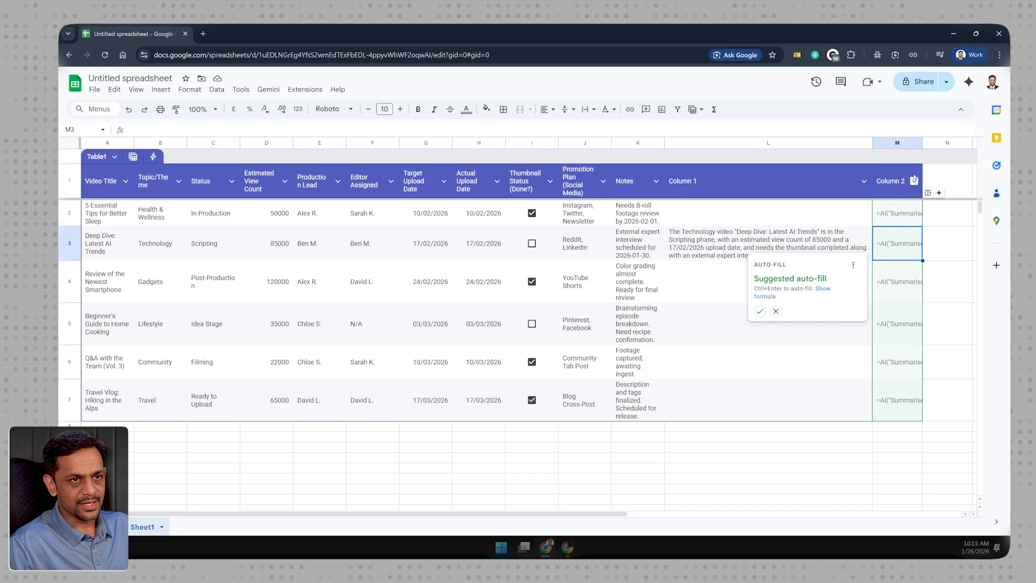
Step: Widen column M to show the full formulas and accept the suggested auto-fill for the remaining table rows
left_click_drag(922, 143, 975, 144)
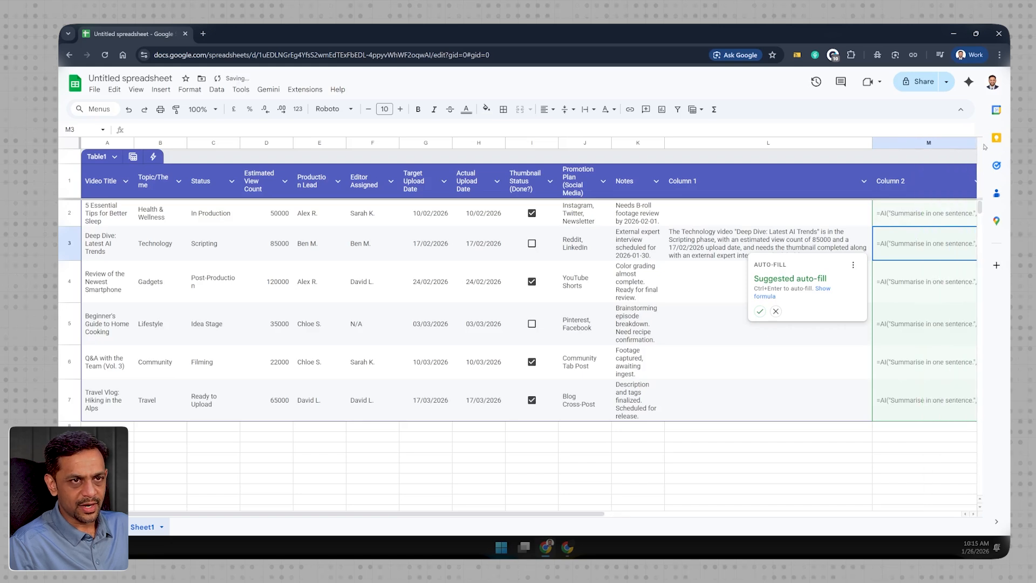
scroll(890, 226, "right", 2)
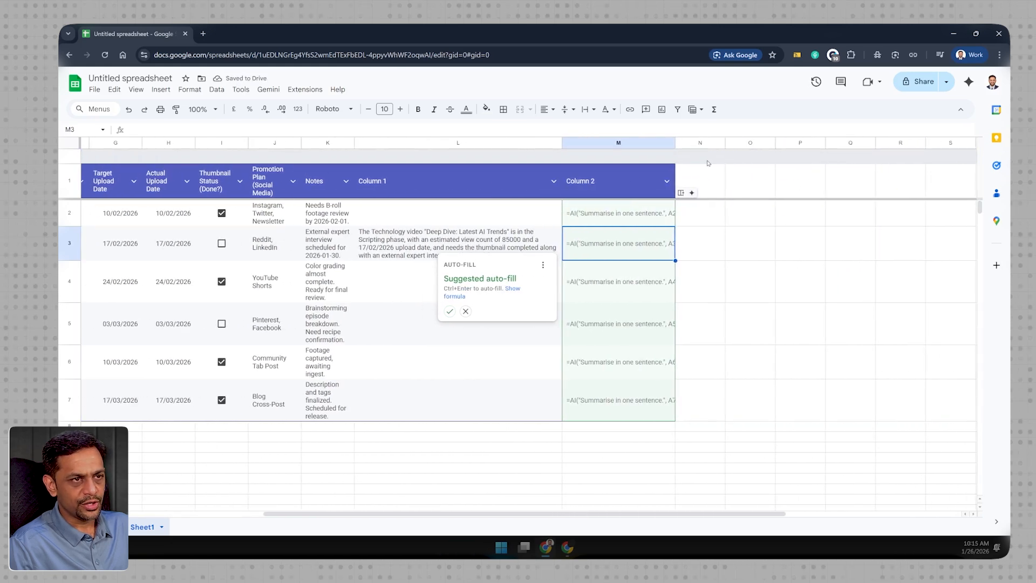
left_click_drag(676, 143, 738, 143)
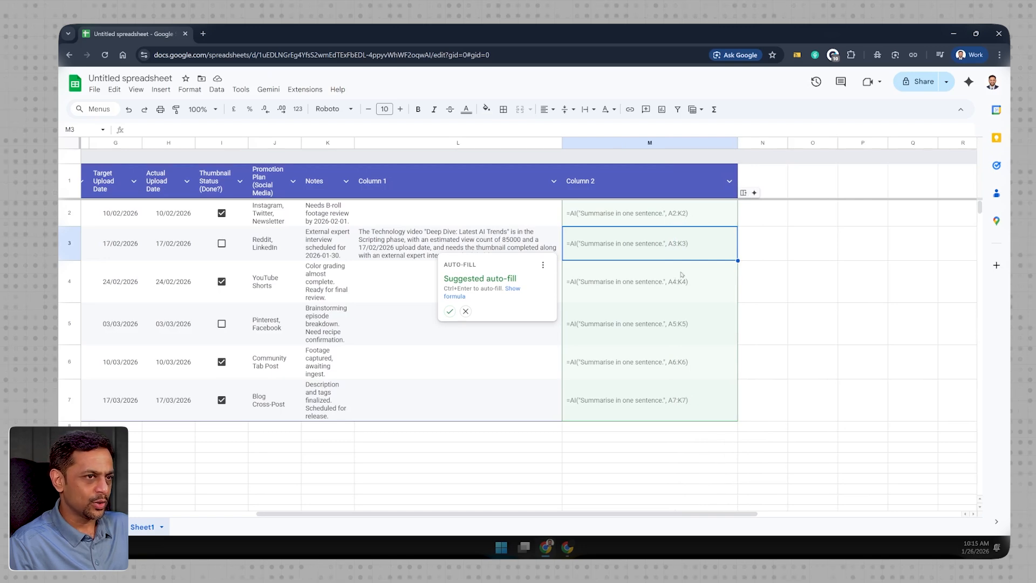
left_click(449, 312)
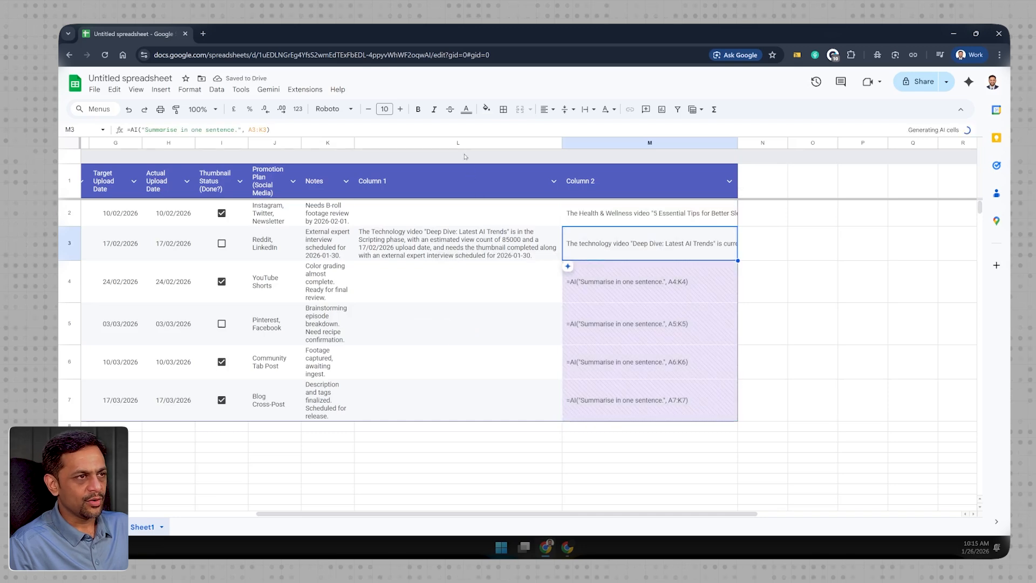
Step: Delete the old summary column 'Column 1' and wrap the text in the AI summary column 'Column 2'
left_click(448, 142)
right_click(448, 143)
left_click(485, 257)
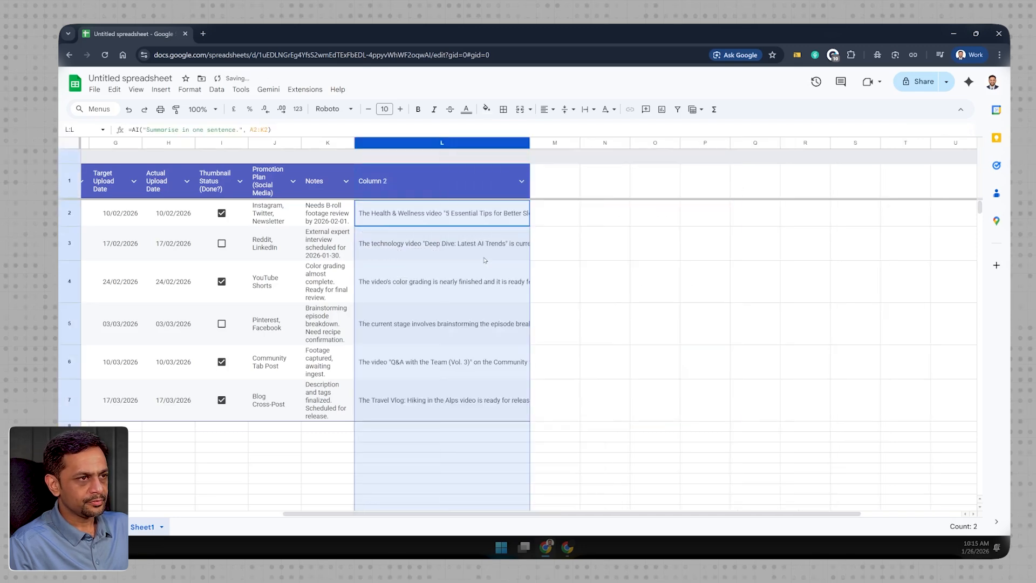
left_click(585, 110)
left_click(604, 128)
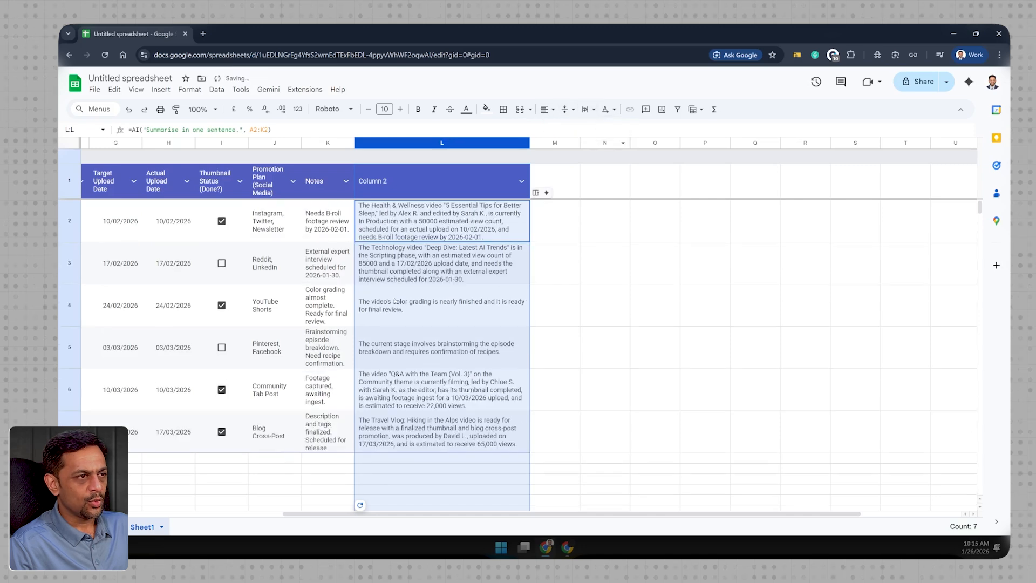
Step: Go through the generated summaries in L2 to L7 one by one and return to the start of the table
left_click(407, 216)
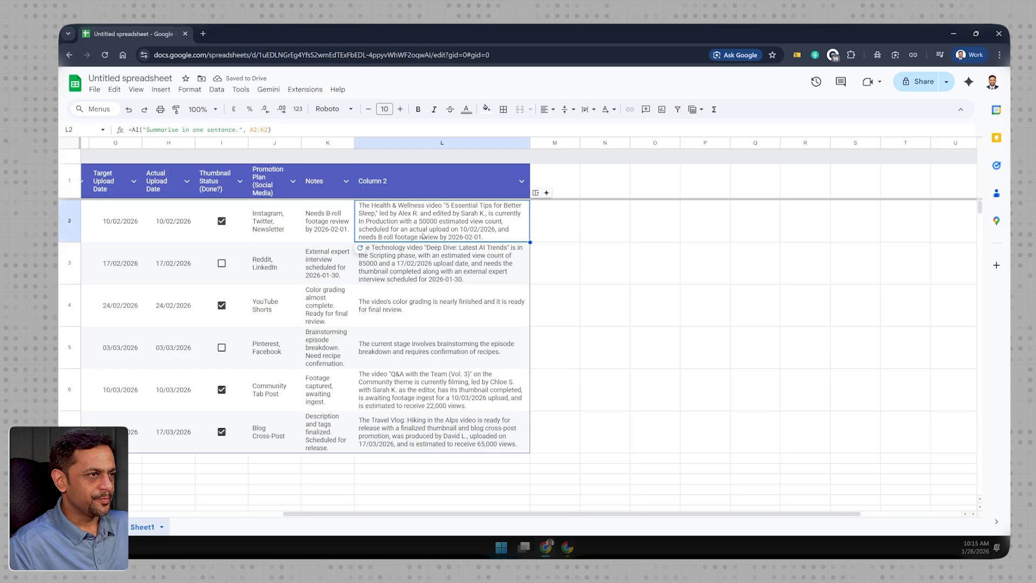
left_click(413, 267)
left_click(410, 303)
left_click(407, 345)
left_click(406, 386)
left_click(401, 424)
scroll(401, 423, "left", 6)
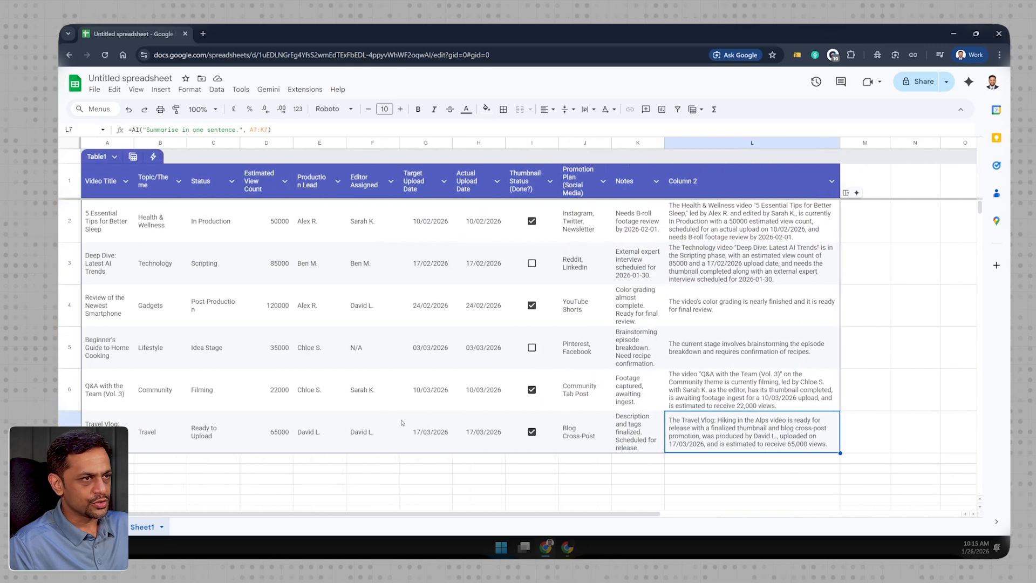
Step: Refresh the AI summary in L4 for 'Review of the Newest Smartphone' and check it against that row's data
left_click(711, 312)
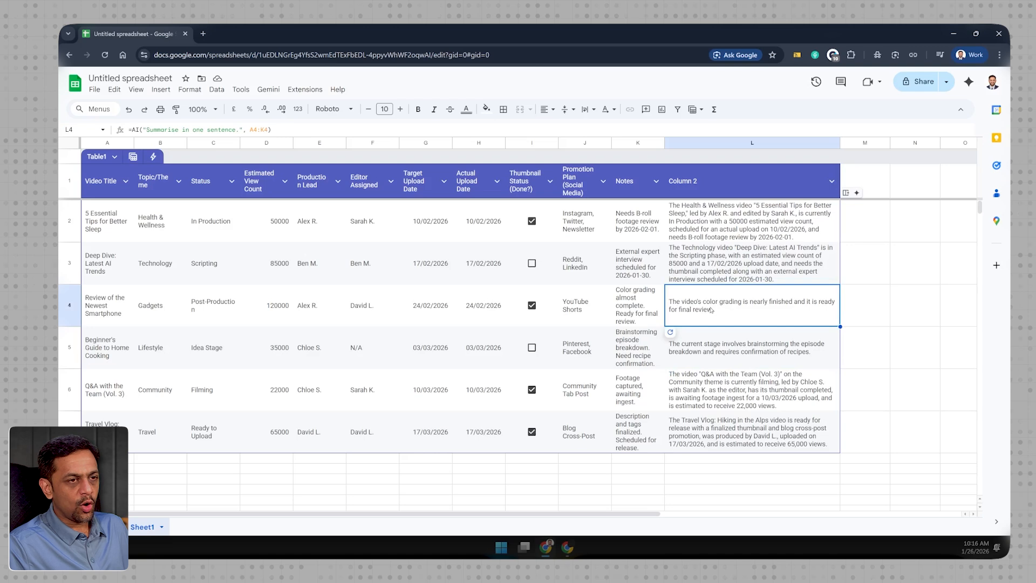
mouse_move(672, 336)
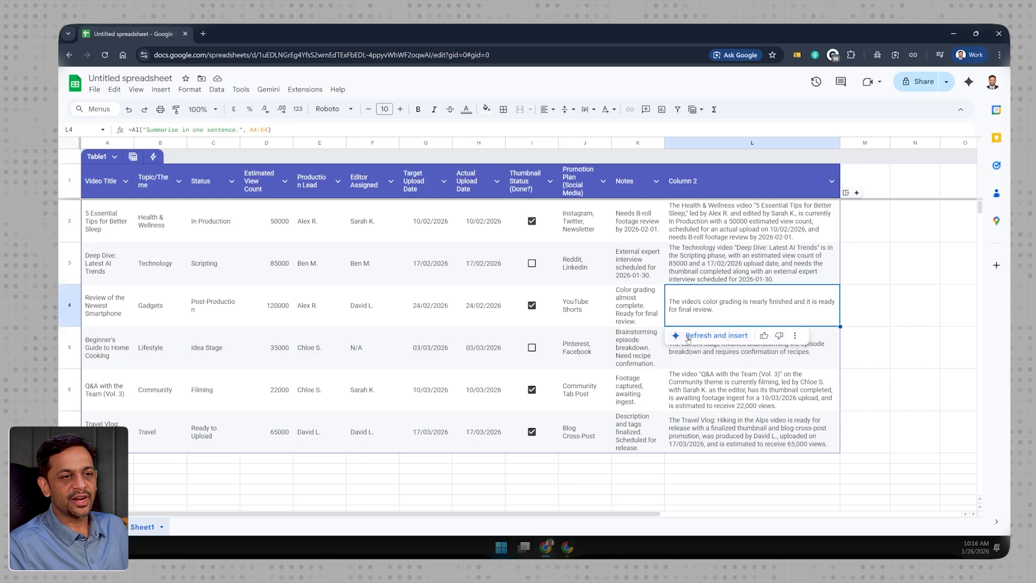
left_click(688, 336)
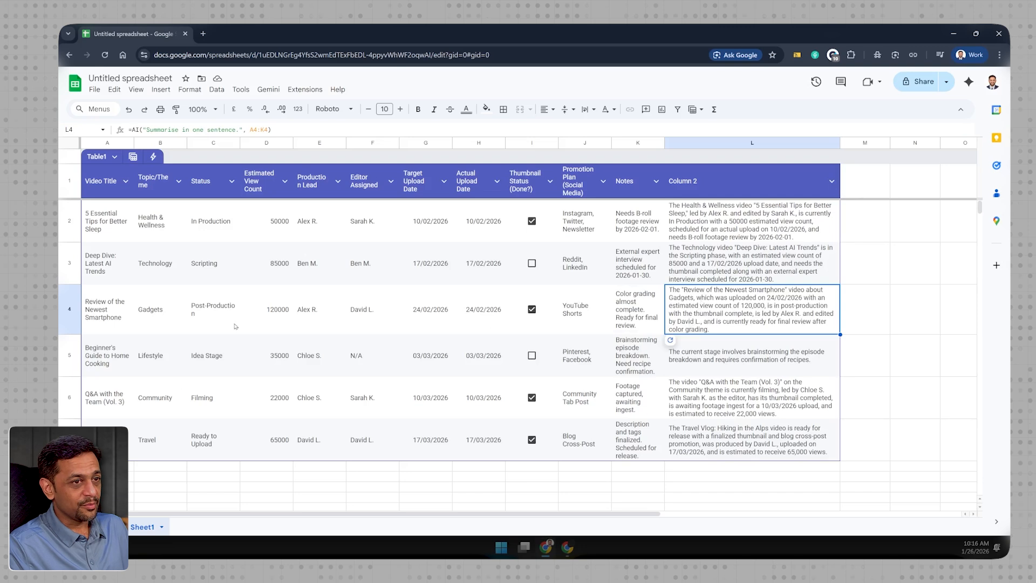
left_click_drag(124, 324, 625, 323)
Step: Select L2 in the planner table and have Gemini analyse the data in the sheet
left_click(752, 221)
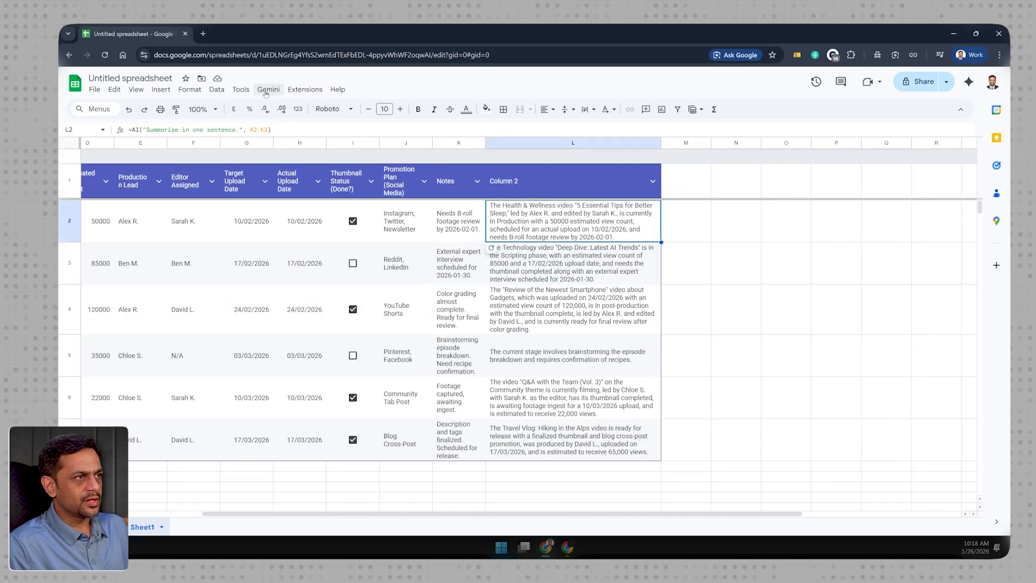
left_click(267, 90)
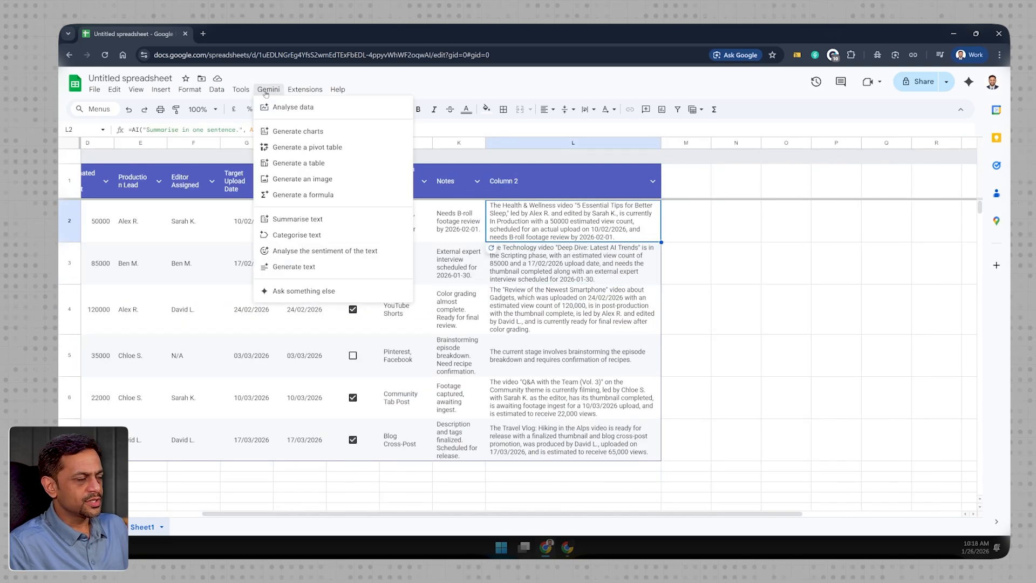
left_click(283, 108)
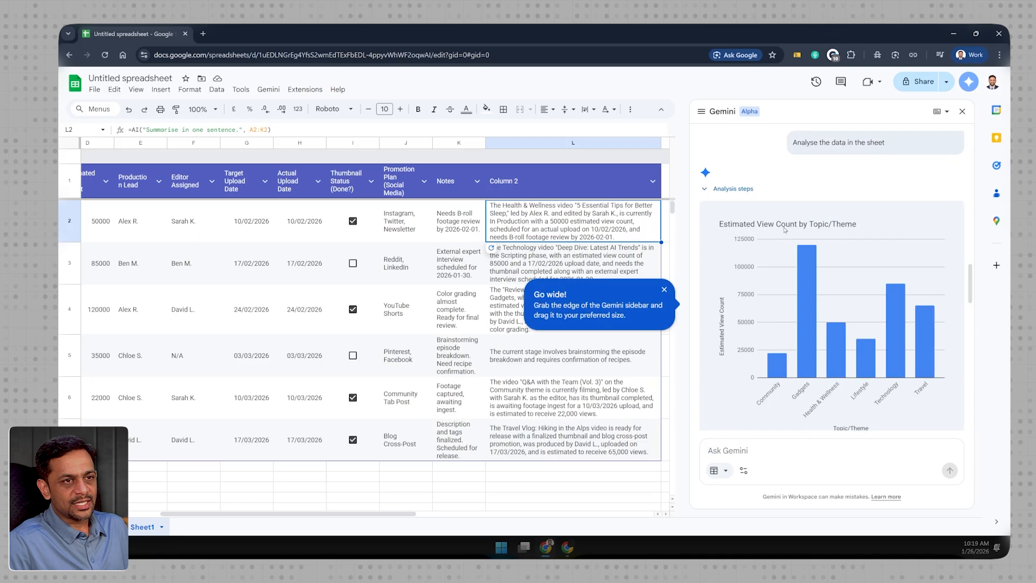
Step: Examine Gemini's analysis, including the 'Estimated View Count by Topic/Theme' chart and the key takeaways from the planner
scroll(837, 258, "down", 2)
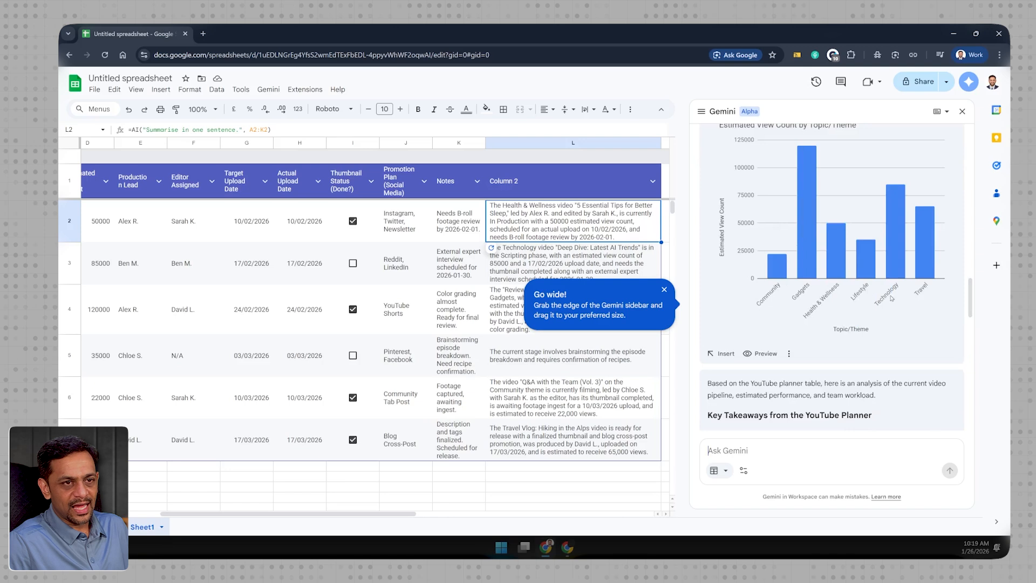
scroll(890, 307, "up", 3)
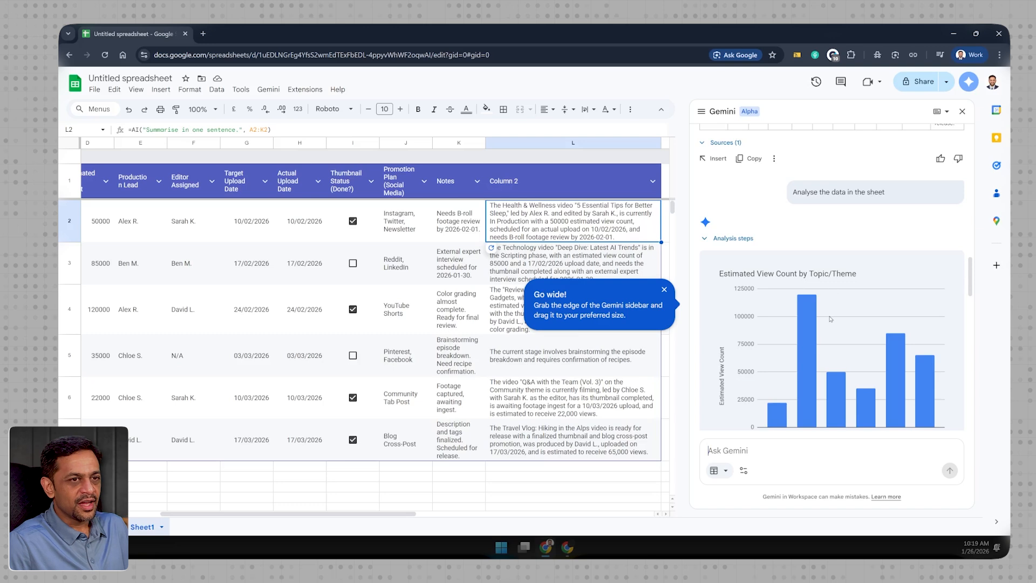
scroll(831, 307, "down", 2)
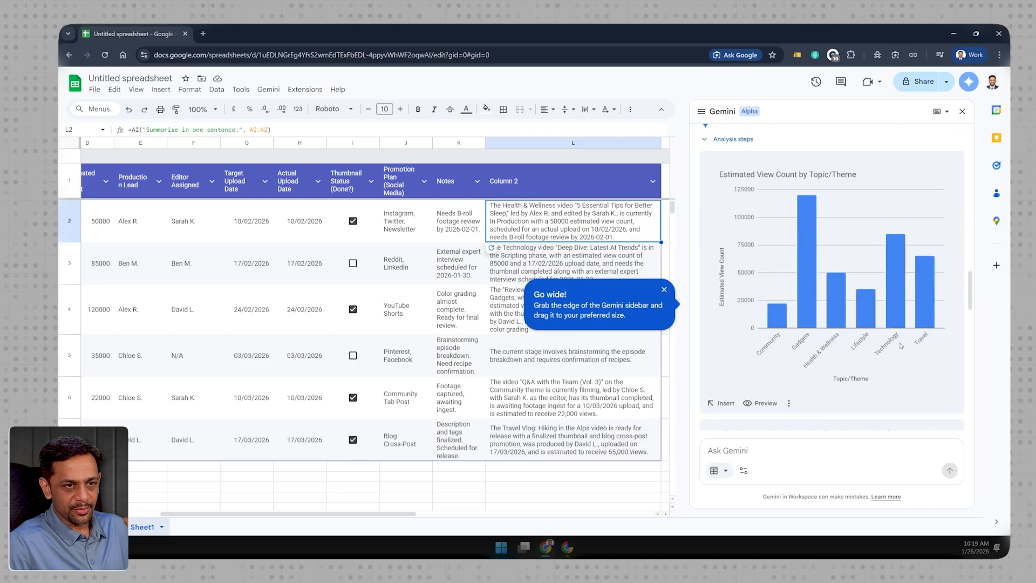
scroll(831, 340, "down", 5)
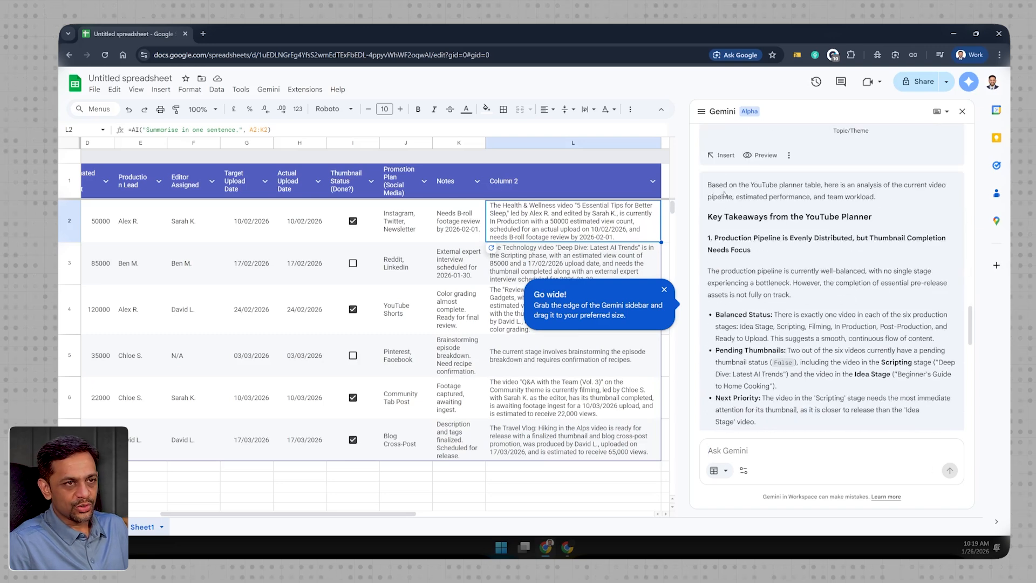
scroll(756, 313, "down", 10)
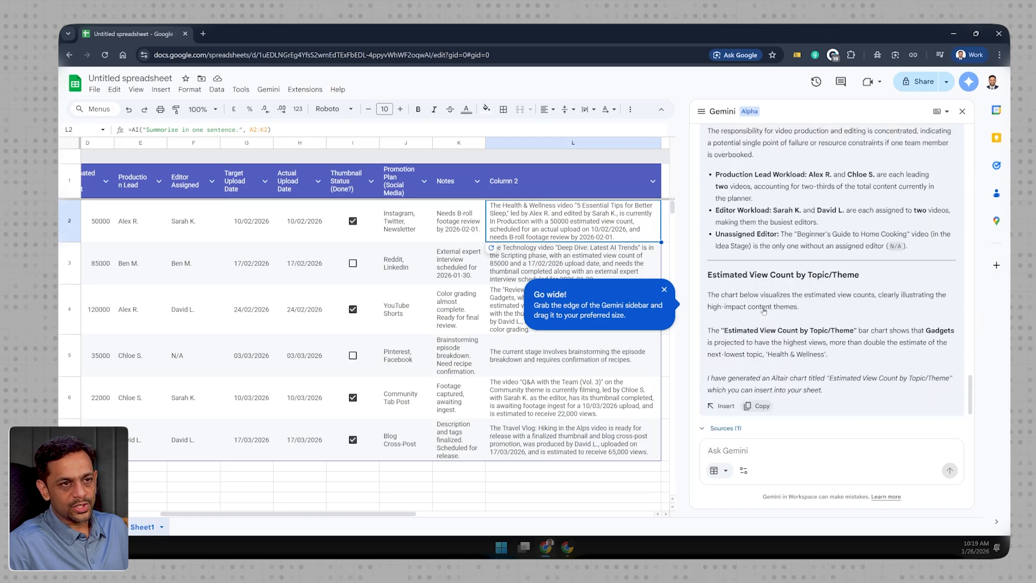
scroll(772, 313, "up", 10)
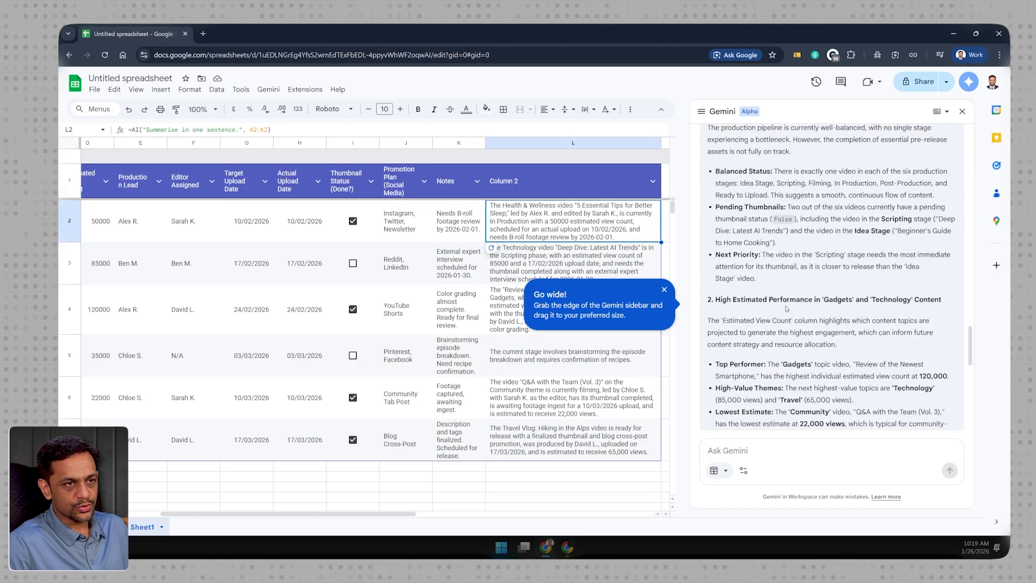
scroll(787, 309, "up", 1)
scroll(831, 265, "up", 2)
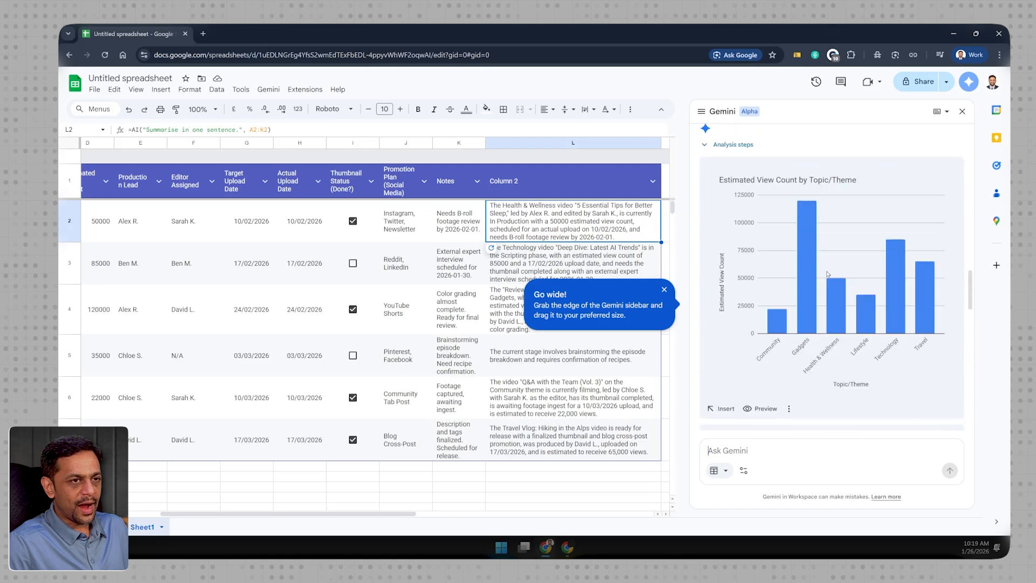
mouse_move(862, 310)
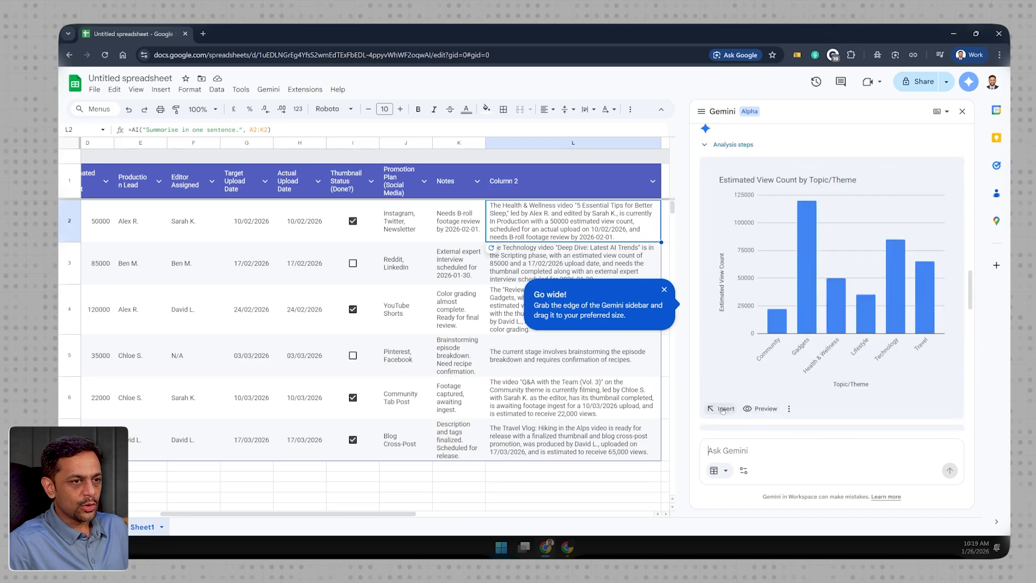
Step: Preview the 'Estimated View Count by Topic/Theme' chart, then insert it into the spreadsheet and check its source values in B4 and B5
left_click(761, 409)
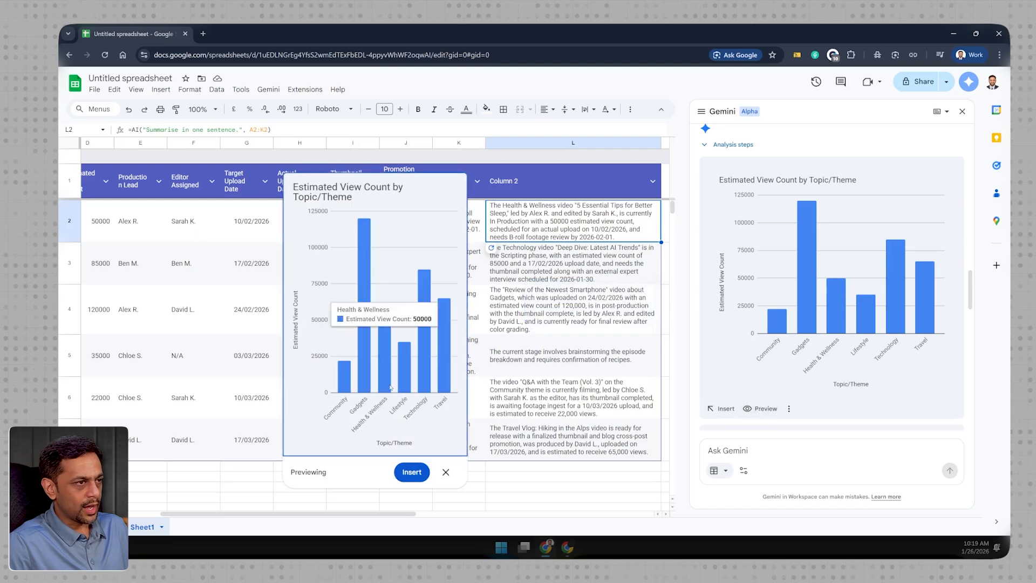
left_click(789, 409)
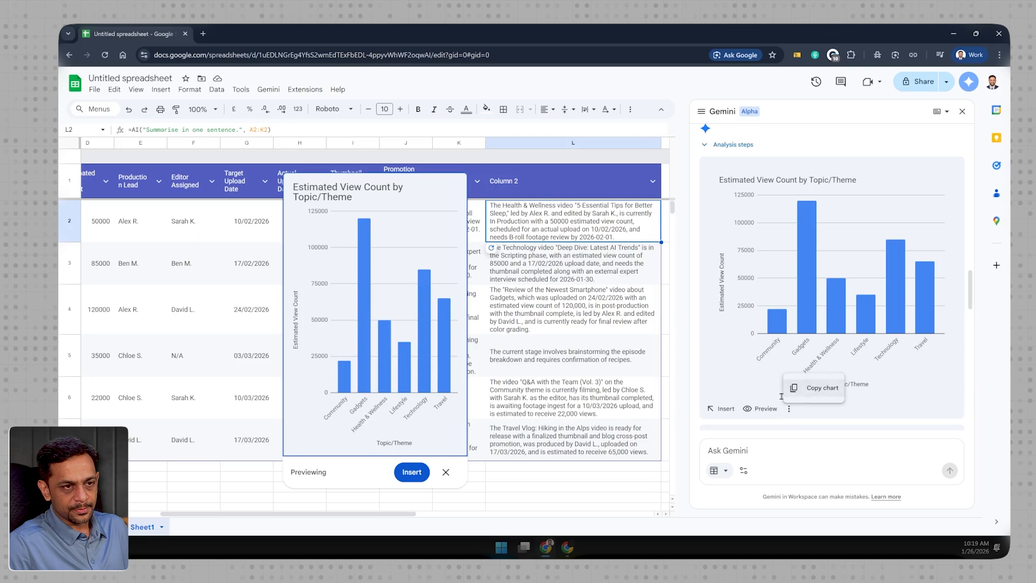
left_click(812, 388)
left_click(724, 408)
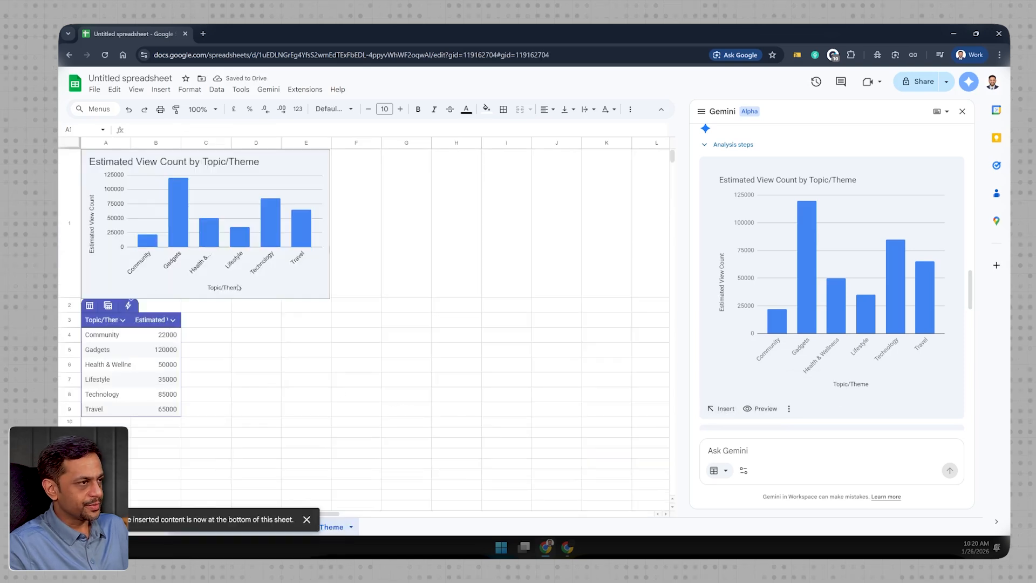
left_click(165, 337)
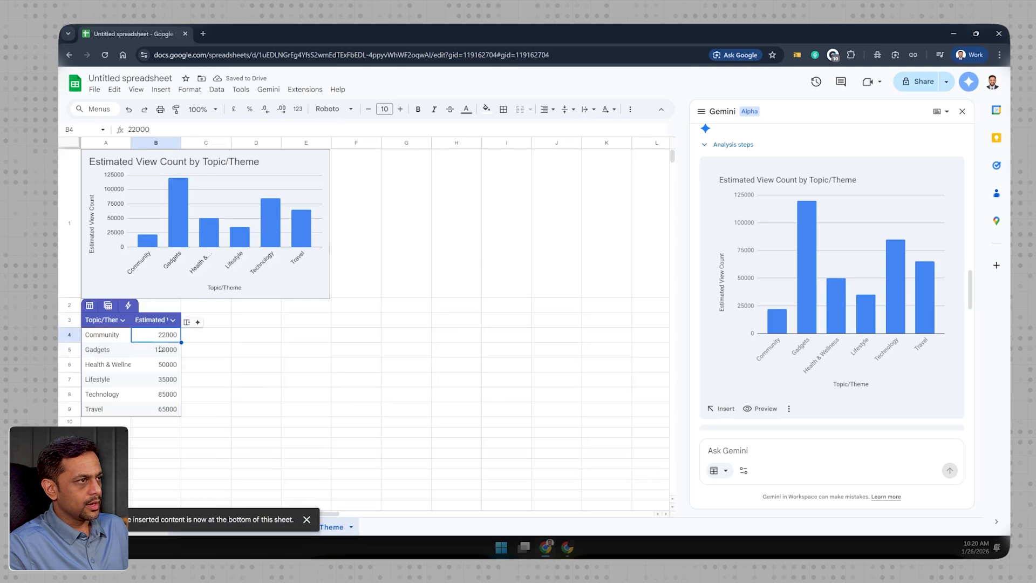
left_click(160, 349)
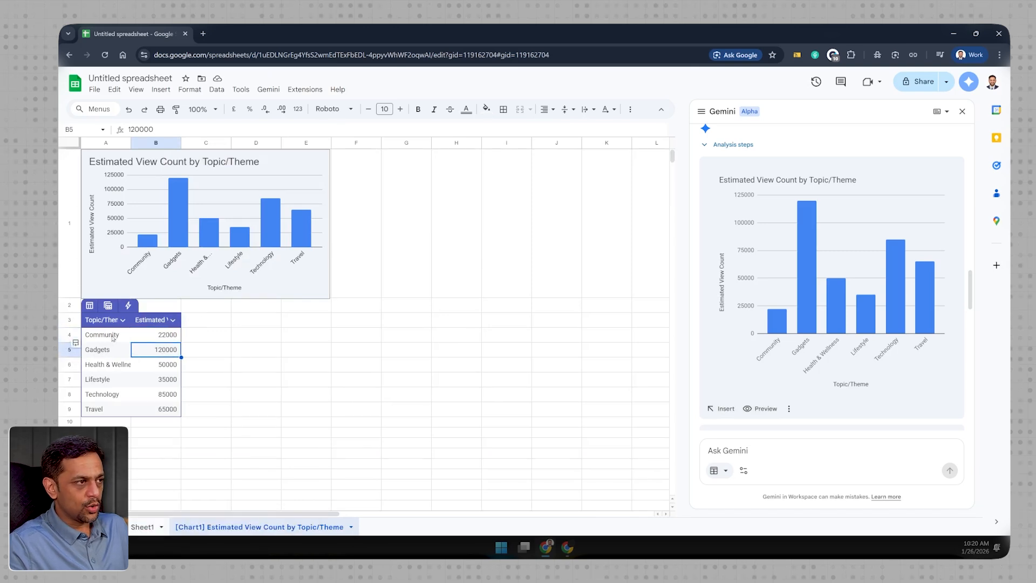
Step: Set the Estimated View Count of '5 Essential Tips for Better Sleep' in Sheet1 (D2) to 100000
left_click(142, 527)
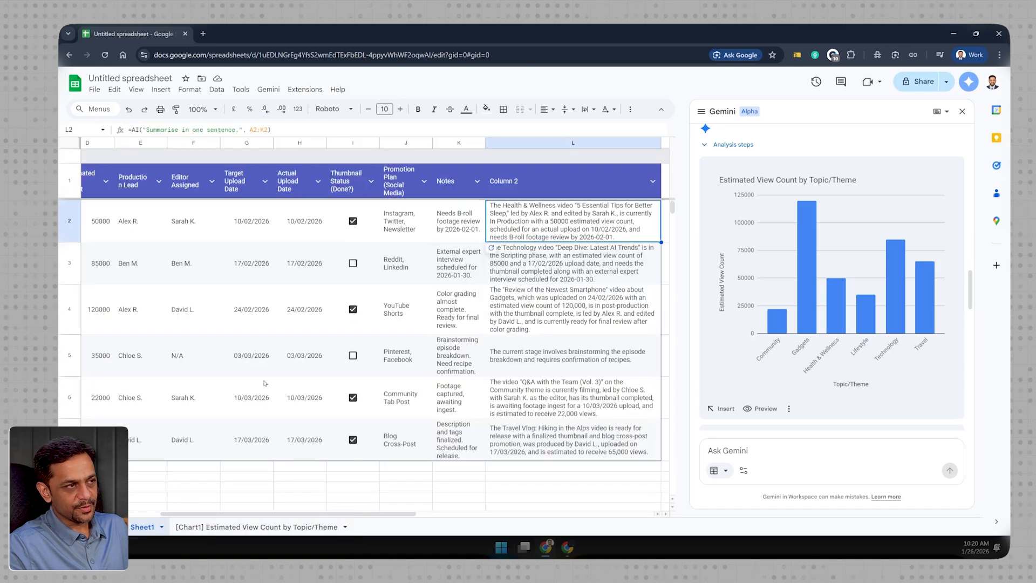
scroll(266, 383, "left", 3)
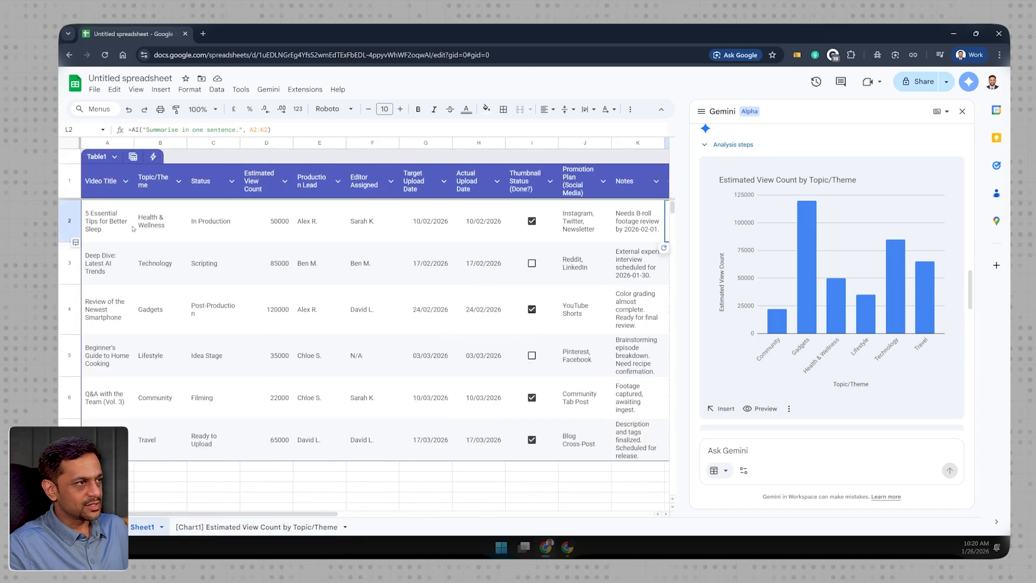
left_click(258, 226)
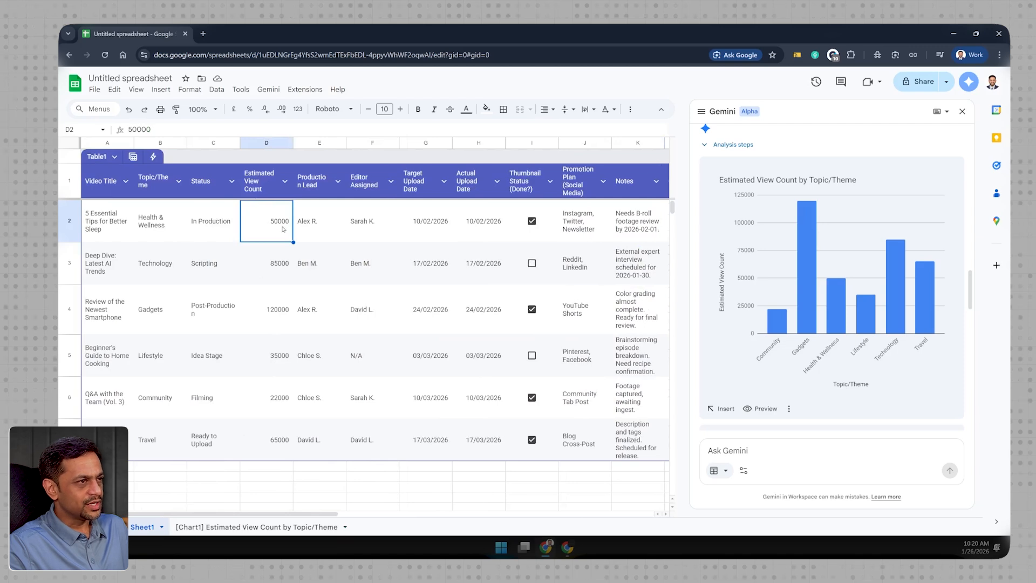
type("100000")
key("Return")
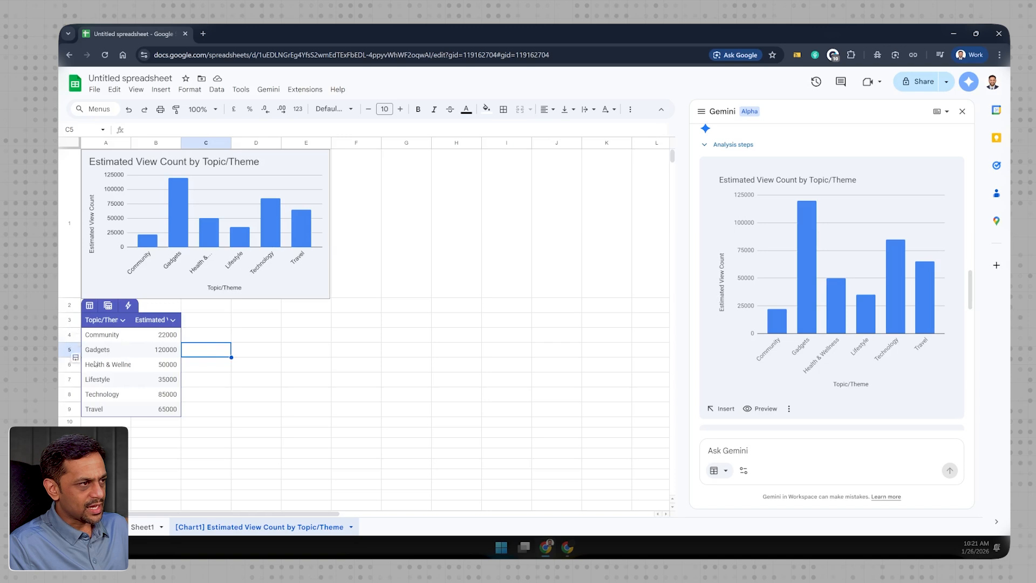
Step: Check the Community value in the chart sheet, then set the matching Estimated View Count in Sheet1 (D6) to 33000
left_click(161, 338)
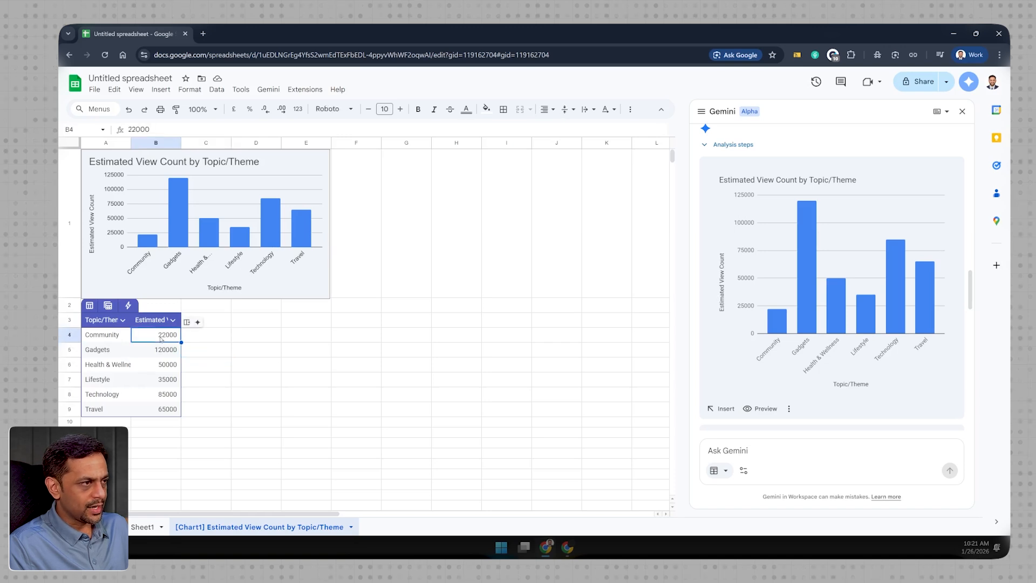
left_click(143, 527)
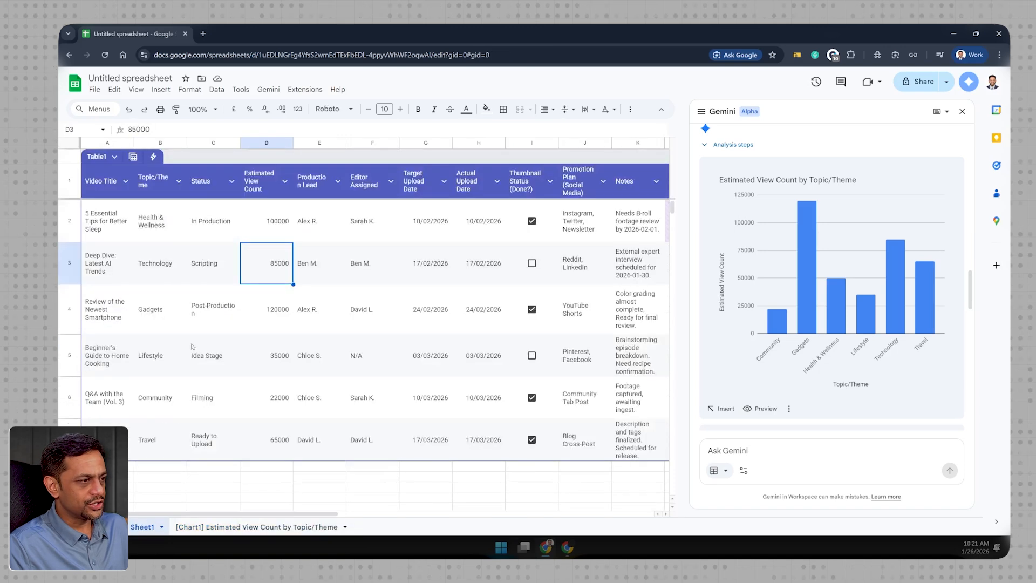
left_click(270, 401)
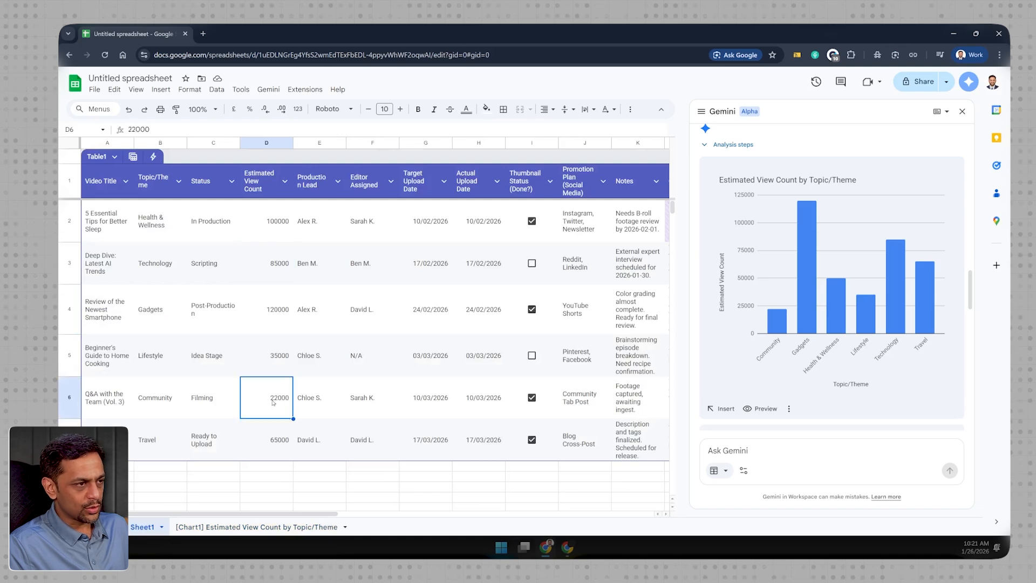
type("3300")
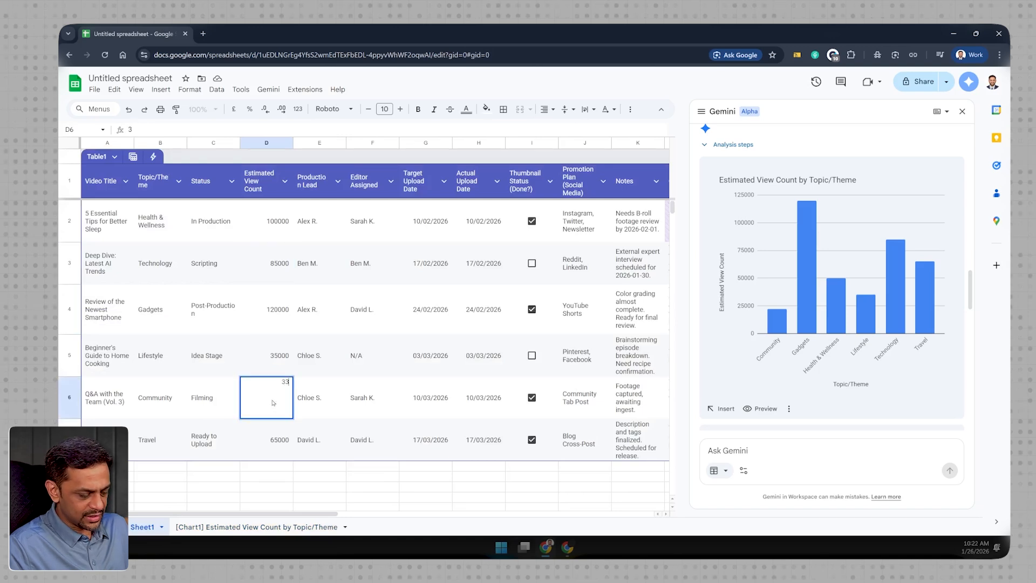
key("Return")
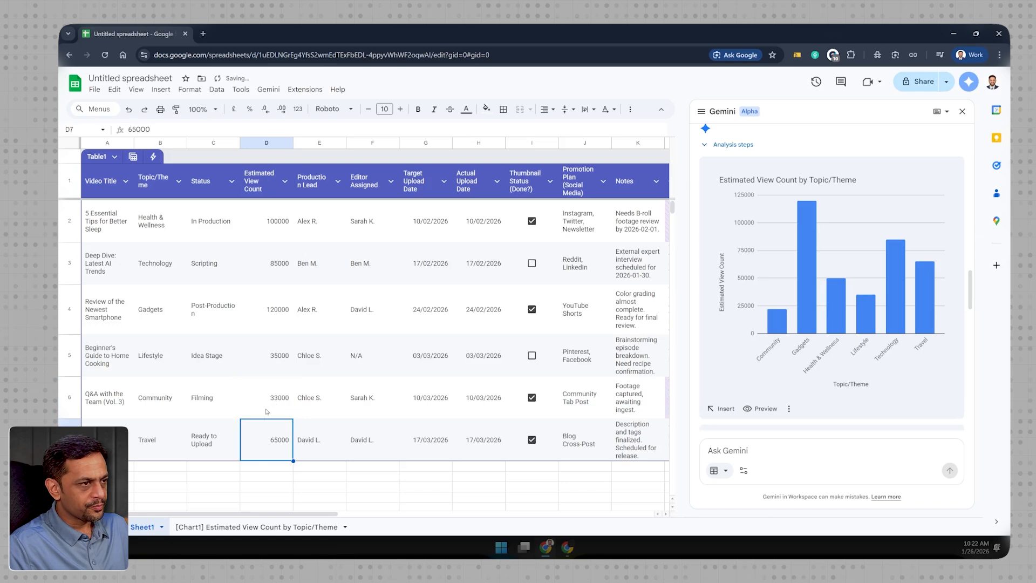
Step: Examine the inserted chart's data range and compare its source table with the planner's Topic/Theme and Estimated View Count columns
left_click(260, 527)
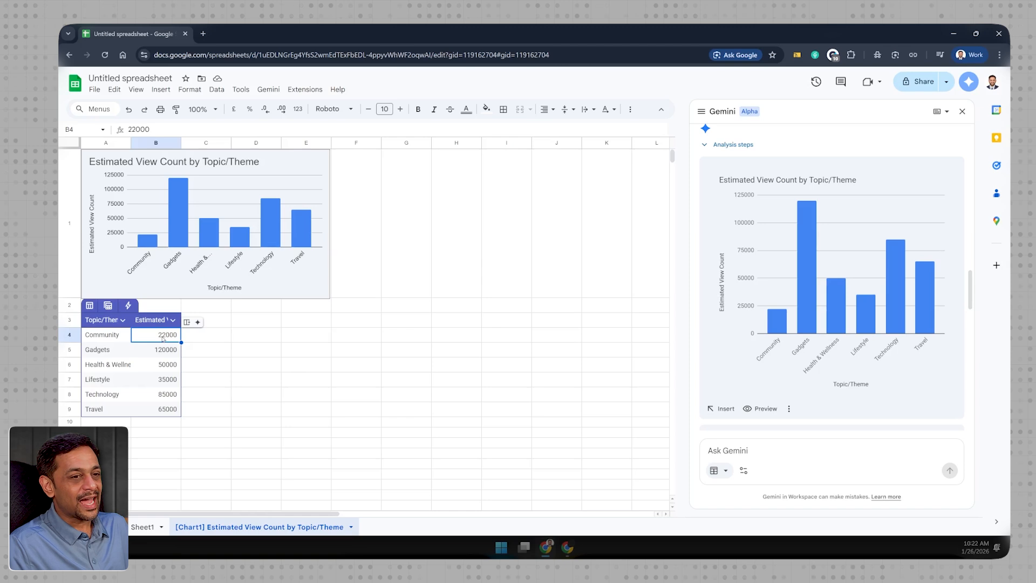
left_click(158, 270)
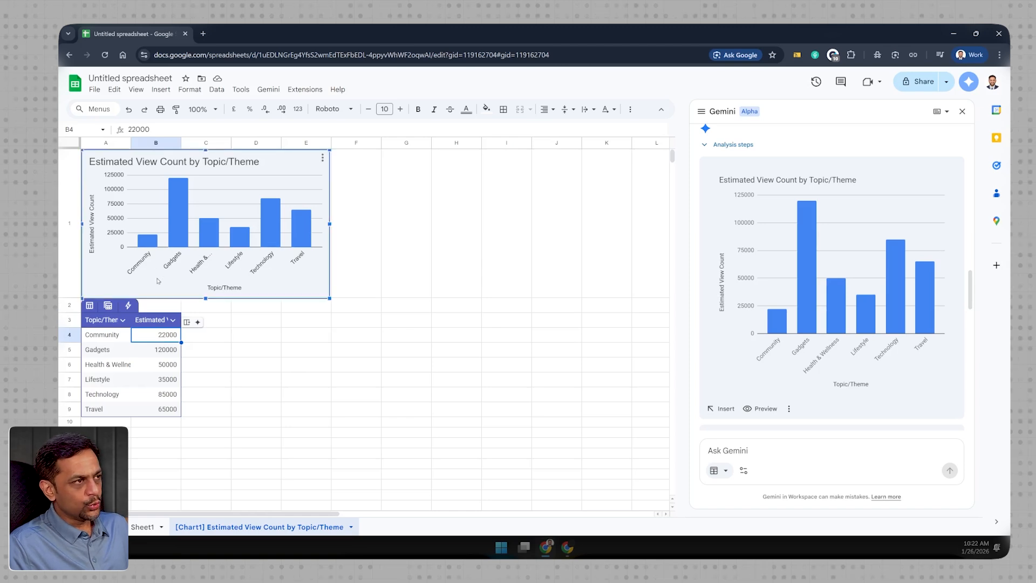
double_click(158, 281)
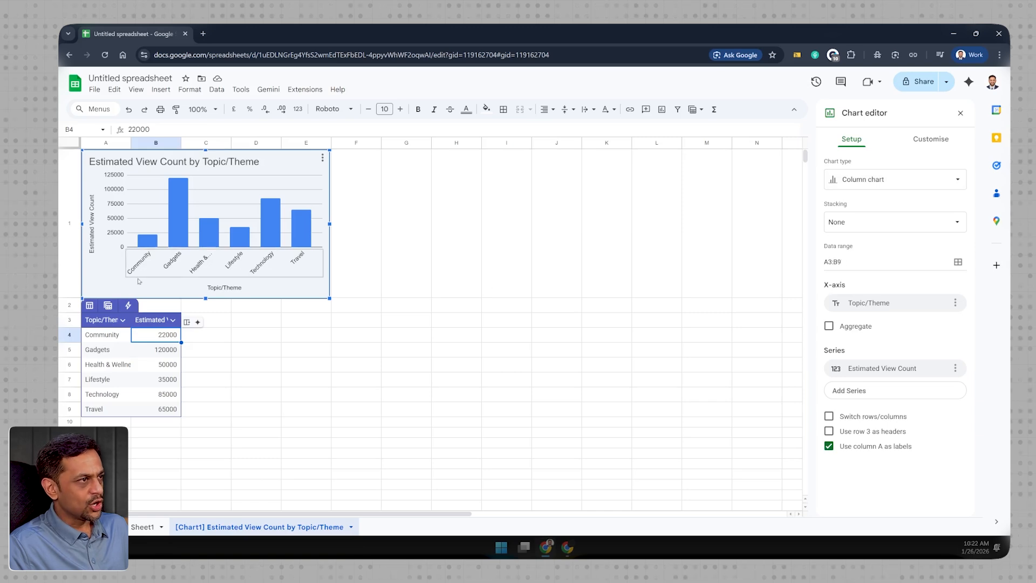
left_click_drag(96, 326, 165, 415)
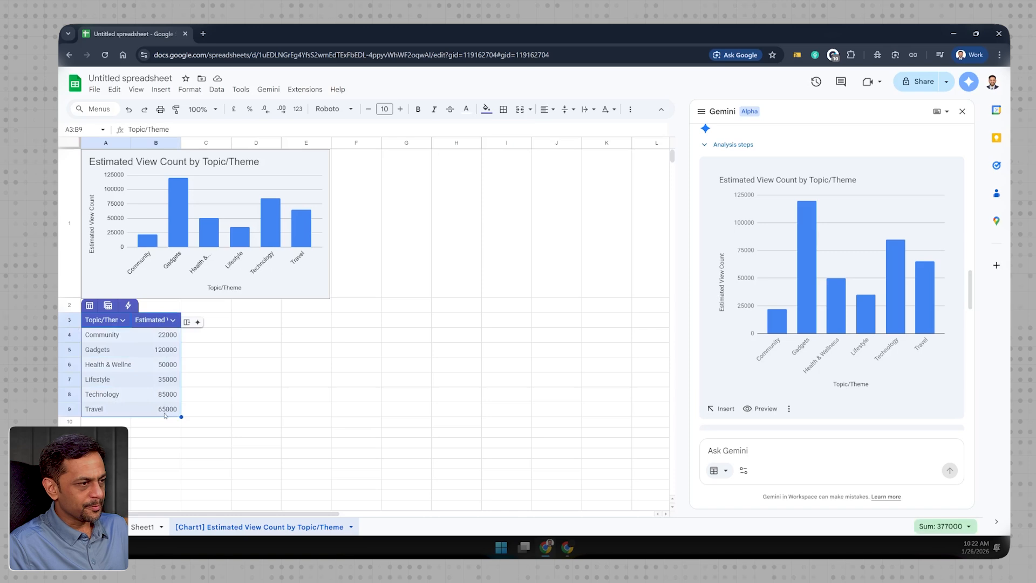
left_click(144, 527)
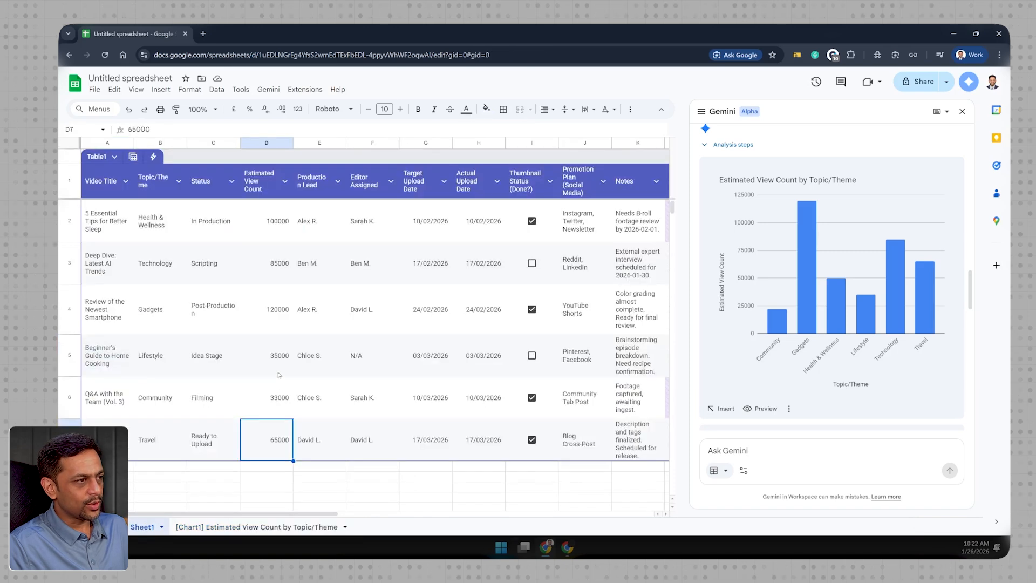
left_click(244, 528)
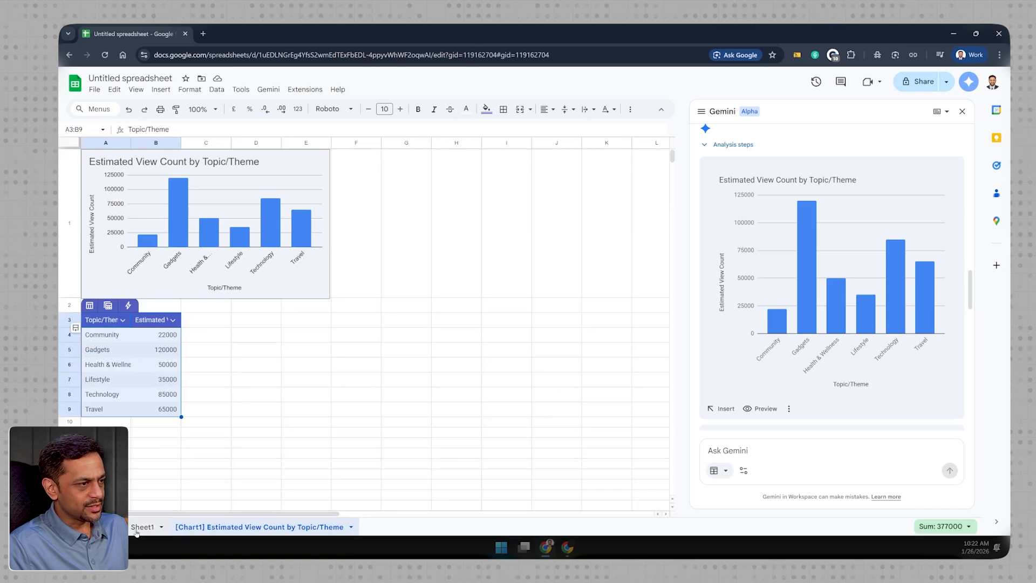
left_click(139, 529)
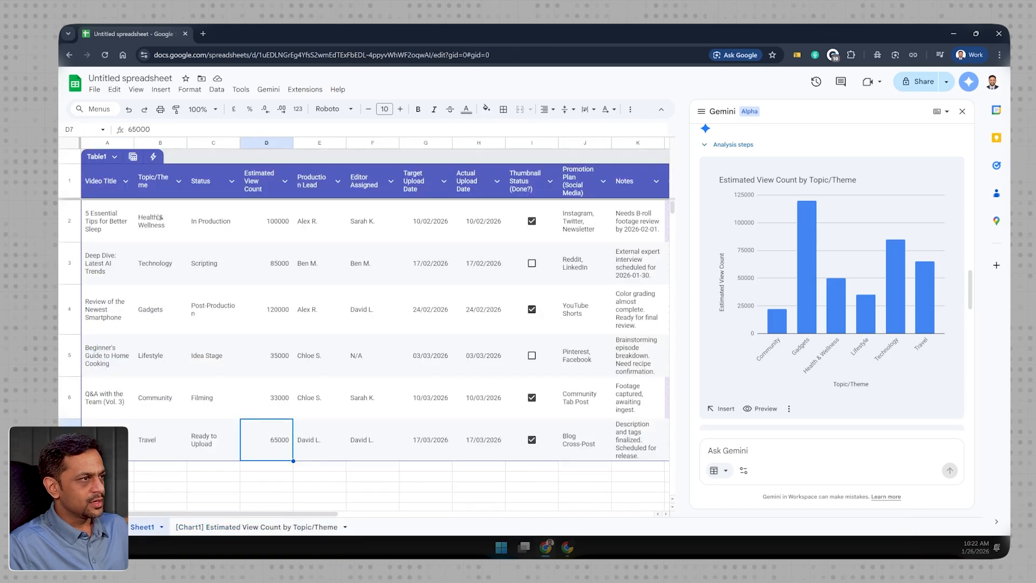
left_click_drag(158, 217, 173, 434)
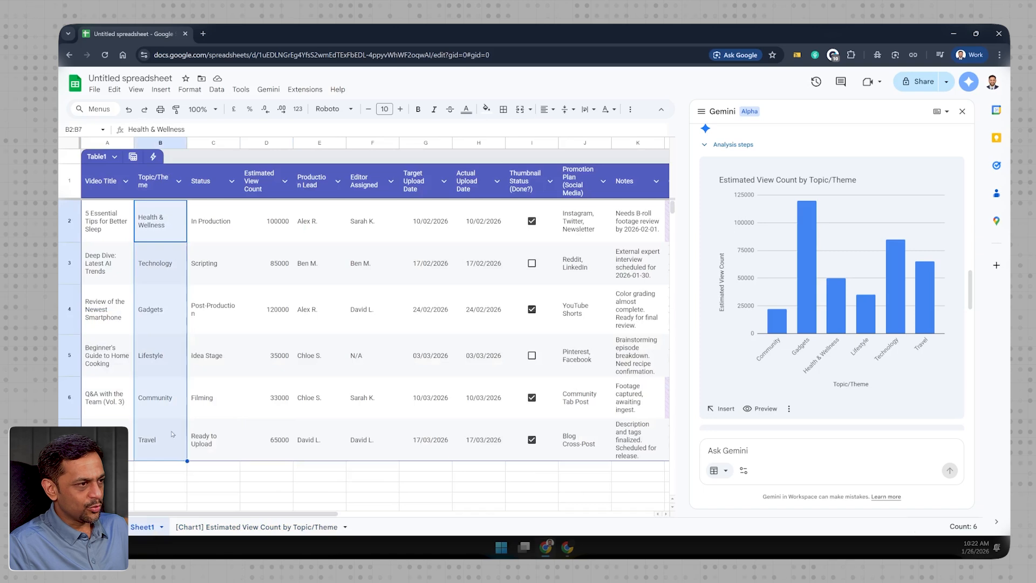
left_click_drag(258, 239, 272, 453)
left_click(255, 528)
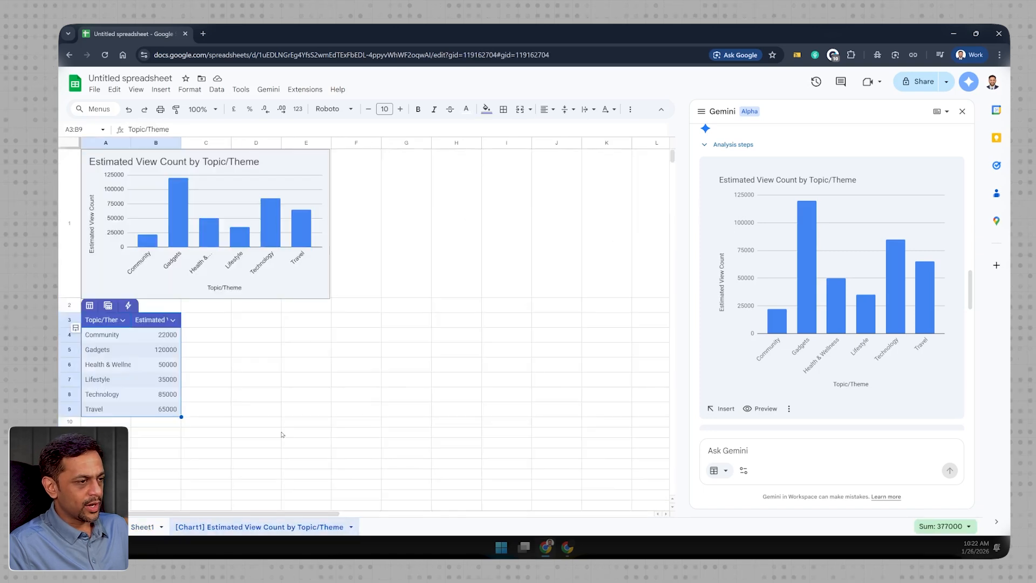
Step: Change the inserted chart's data range to Sheet1!B2:D7 and remove the Sheet1!C2:C7 label from its X-axis
left_click(321, 273)
double_click(321, 273)
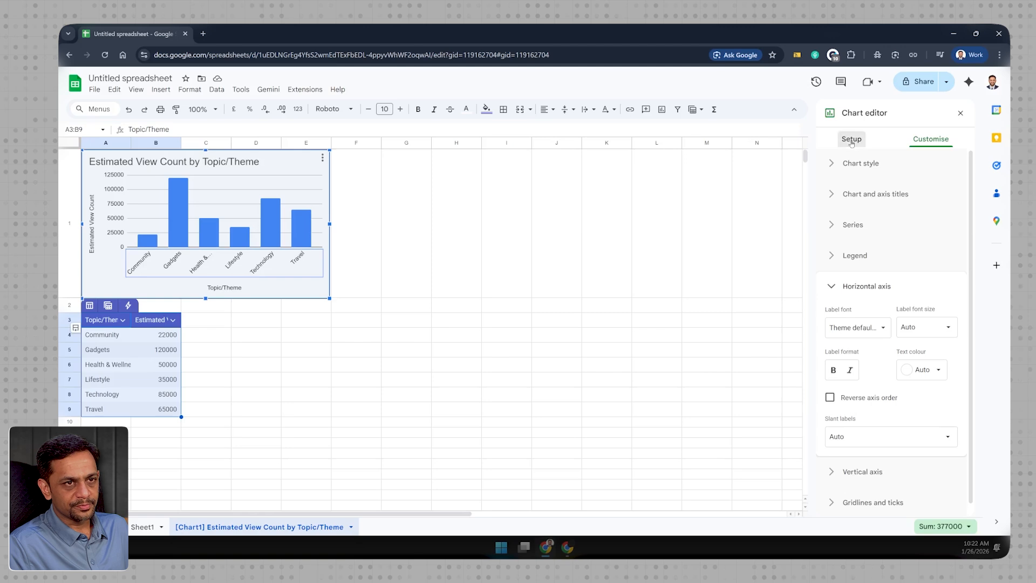
left_click(852, 142)
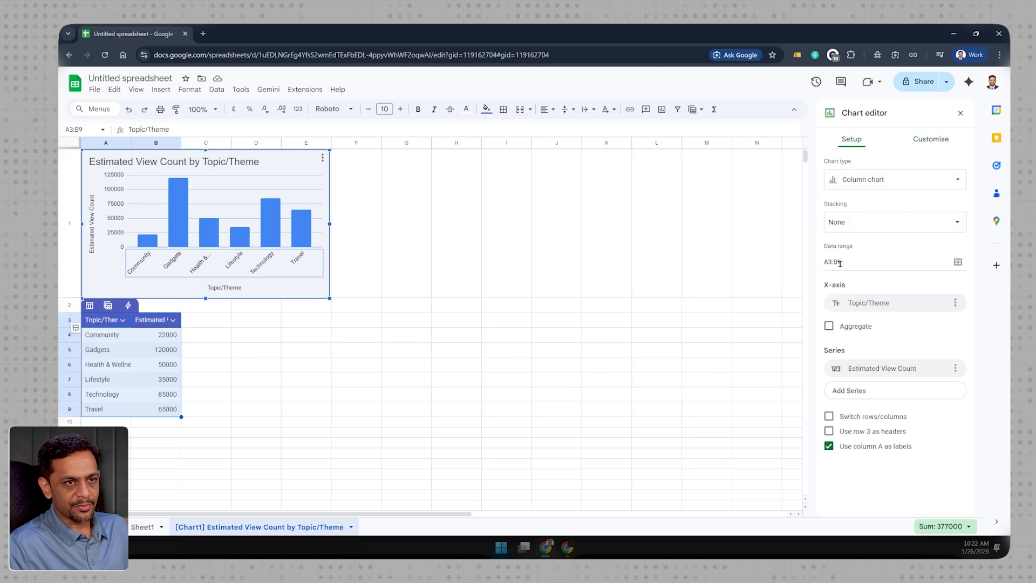
left_click(958, 263)
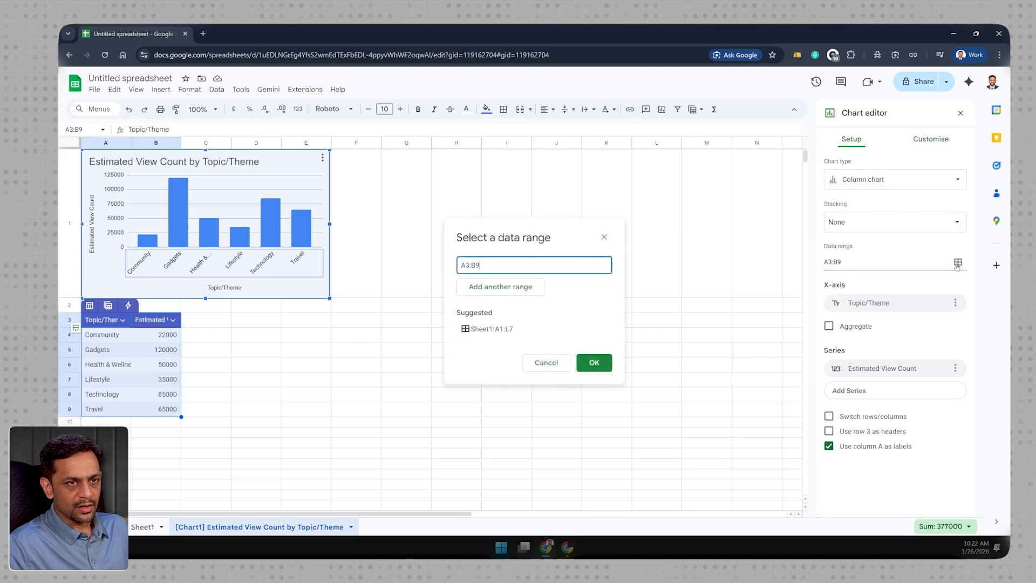
left_click(152, 528)
left_click_drag(156, 219, 264, 443)
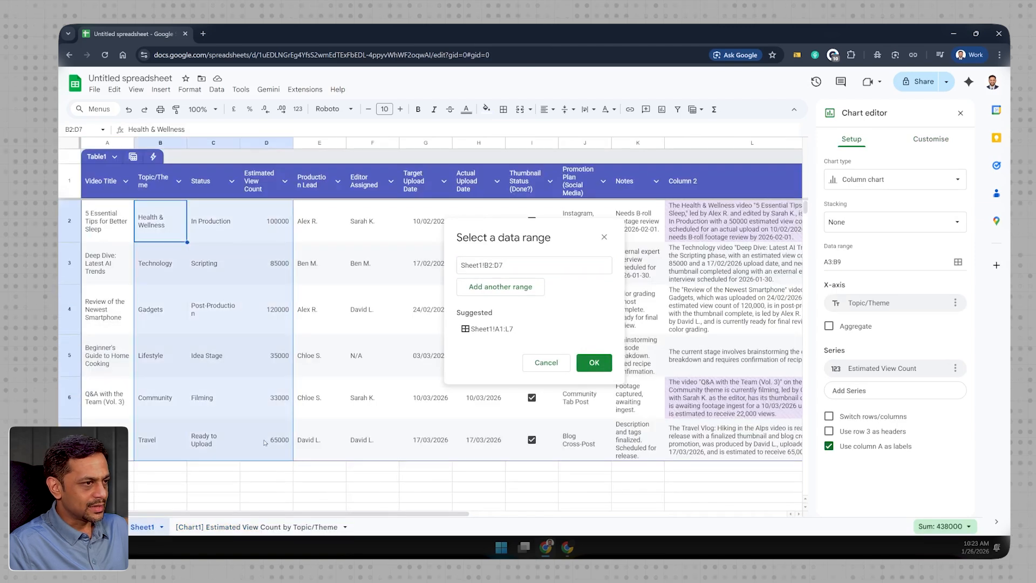
left_click(595, 363)
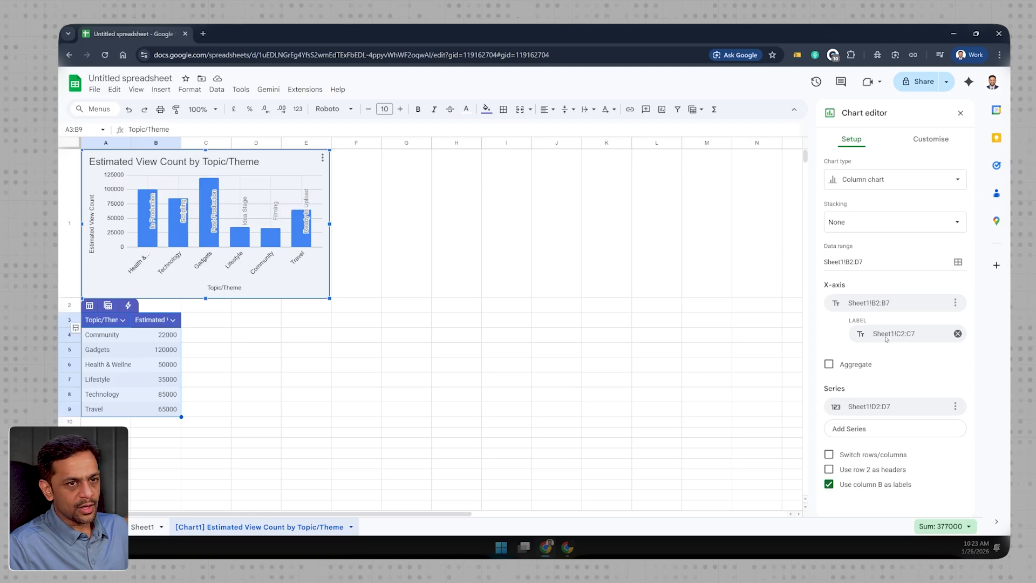
left_click(958, 333)
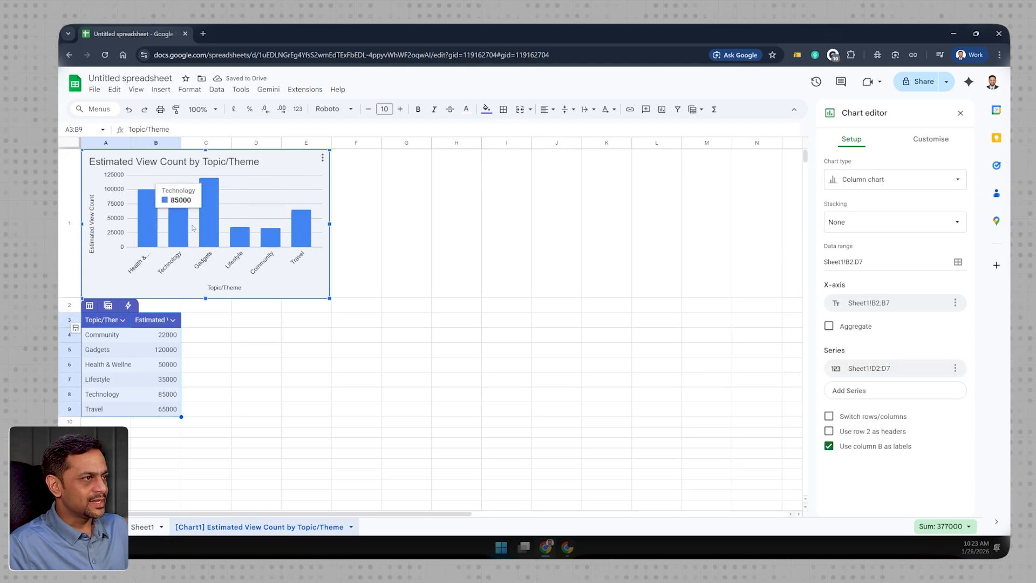
Step: Set the Community video's Estimated View Count in Sheet1 (D6) to 133000 and check the relinked chart
left_click(145, 526)
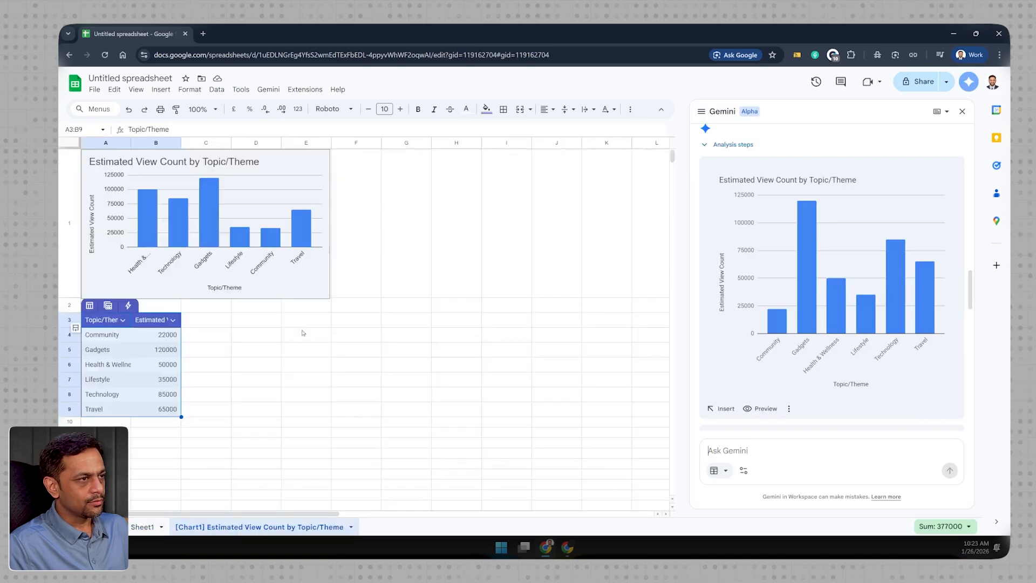
left_click(145, 526)
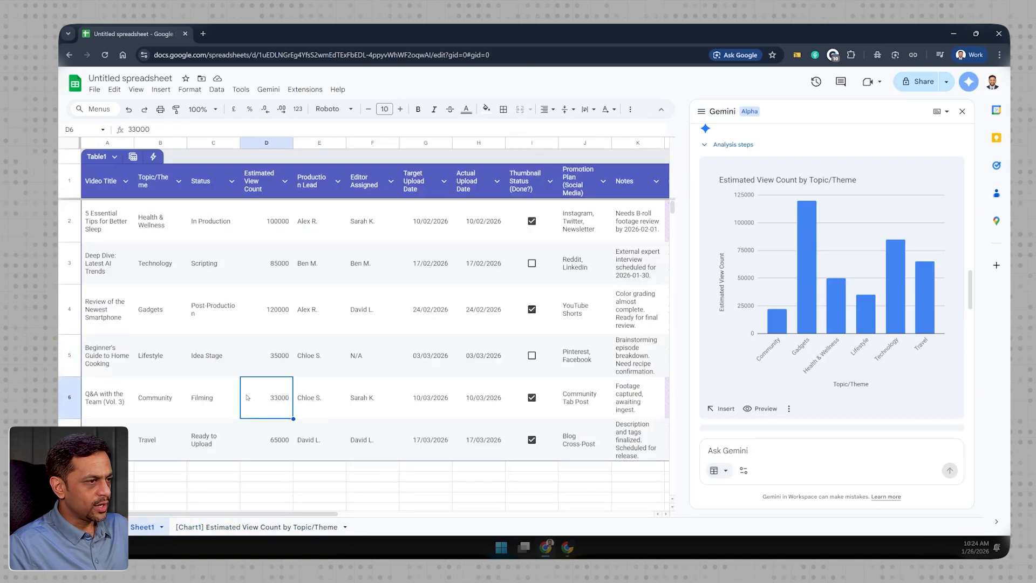
left_click(270, 528)
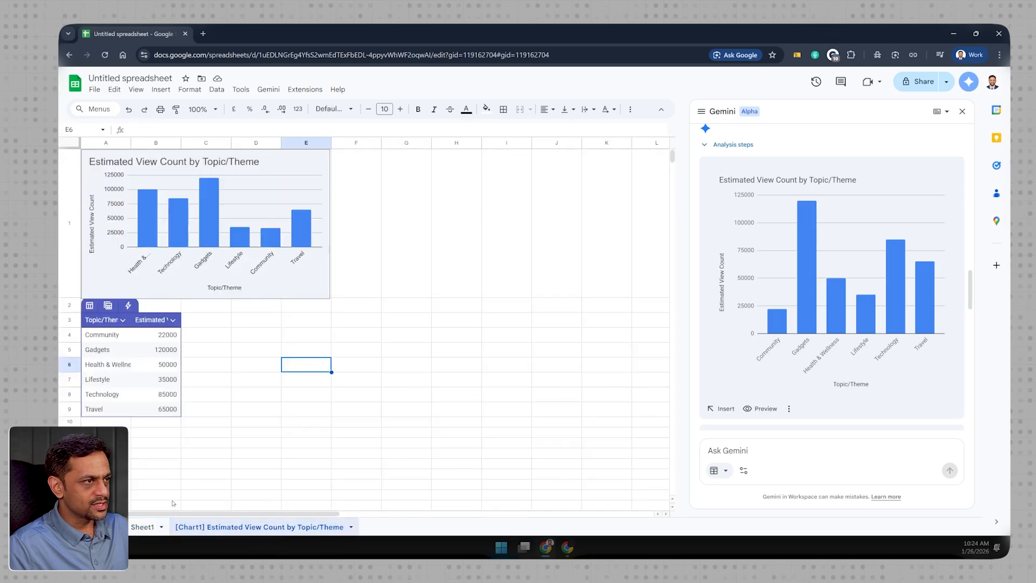
left_click(143, 527)
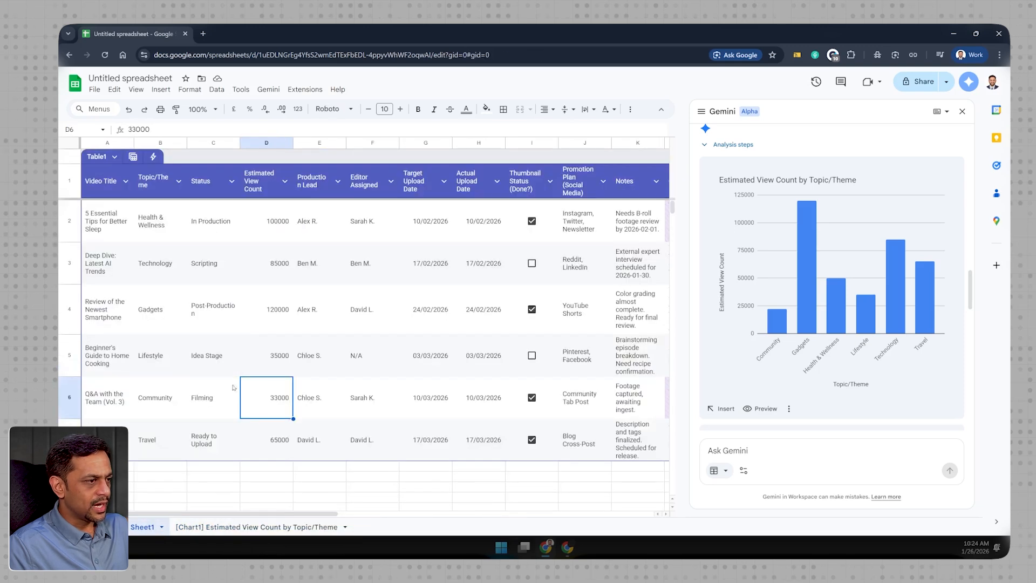
double_click(270, 399)
type("1")
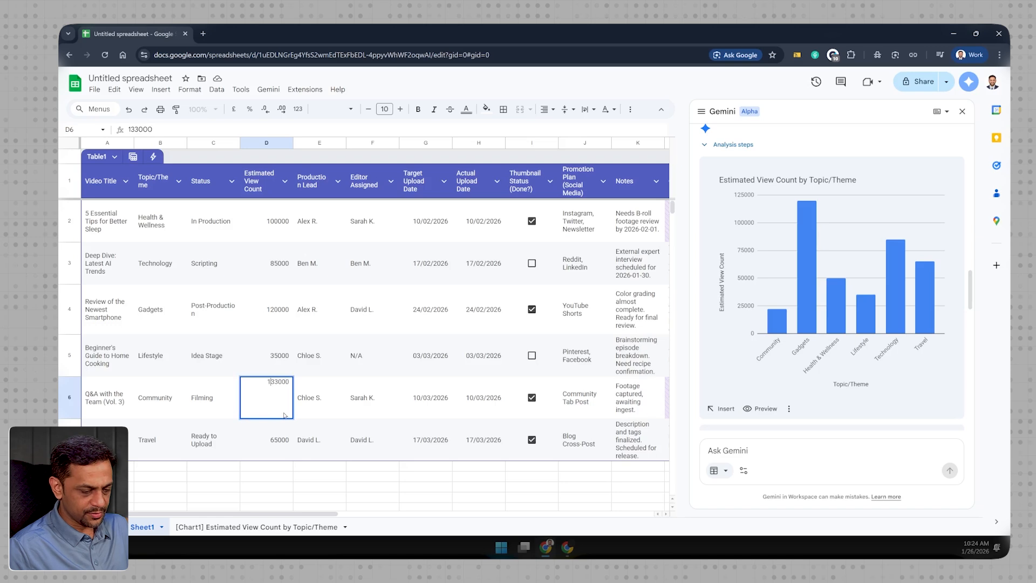
key("Return")
key("ctrl+shift+Page_Down")
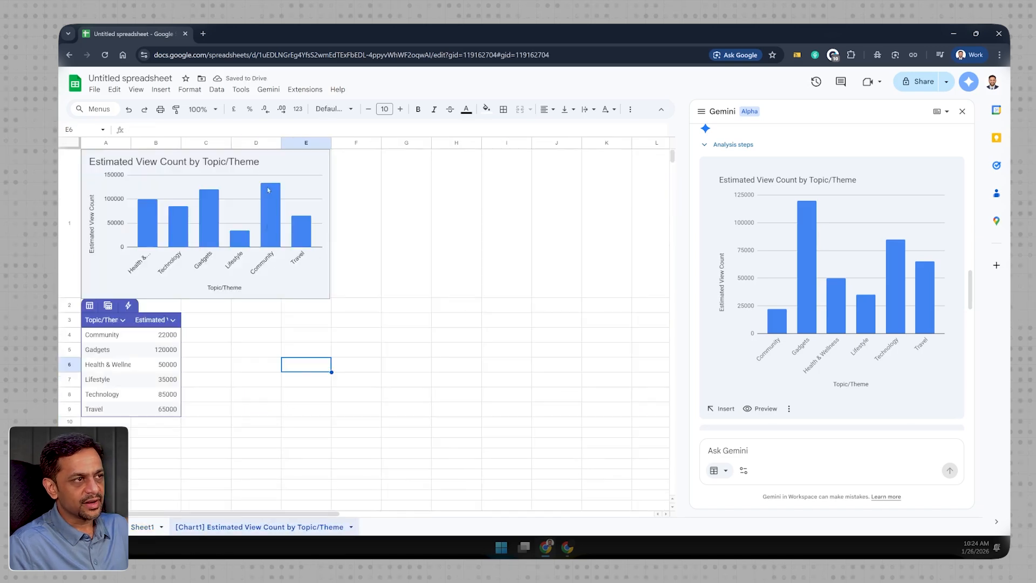
Step: Copy the 'Estimated View Count by Topic/Theme' chart from Gemini's response and paste it at Q3 in Sheet1
left_click(144, 527)
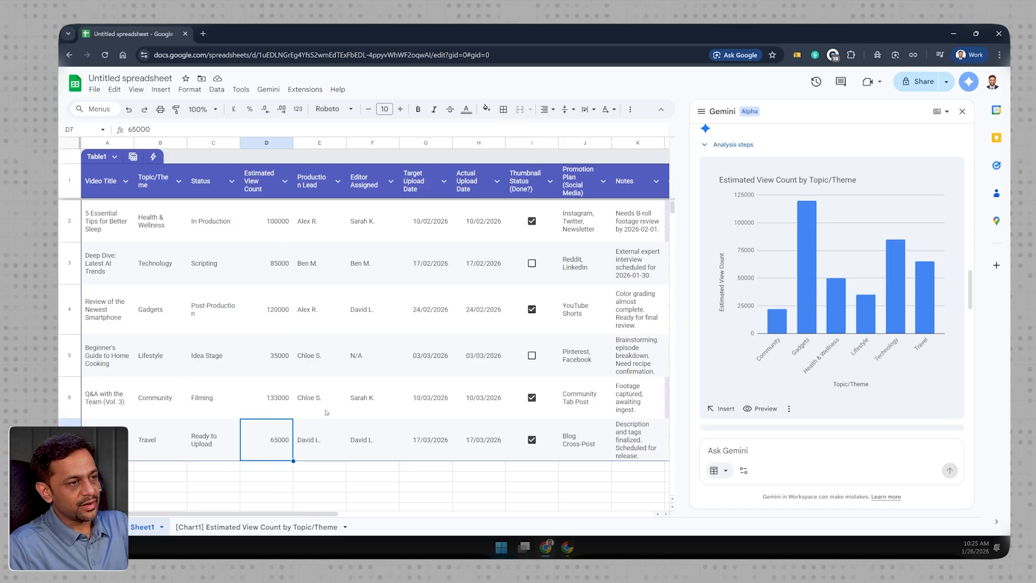
left_click(790, 409)
left_click(815, 388)
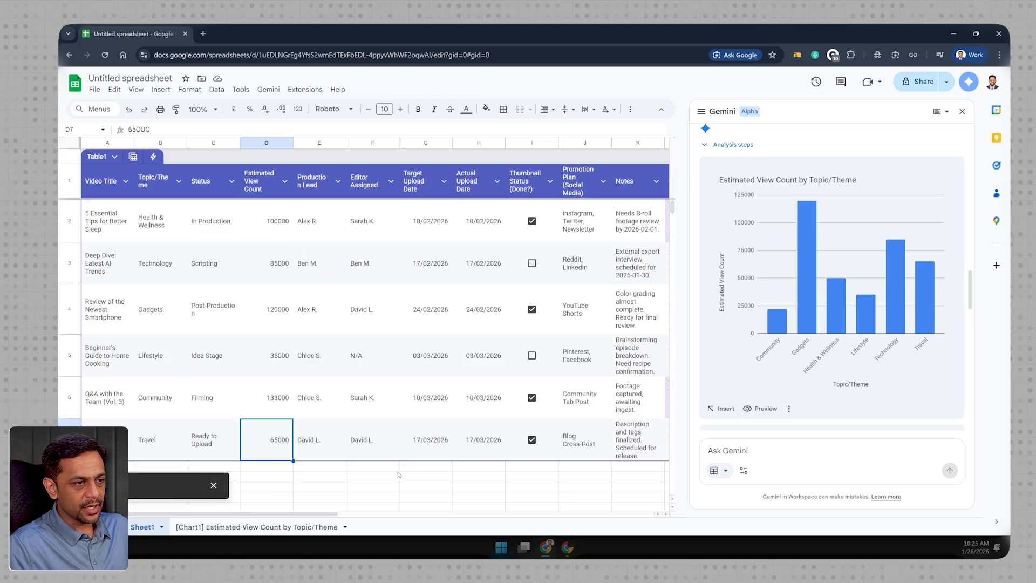
left_click(469, 484)
scroll(423, 289, "right", 10)
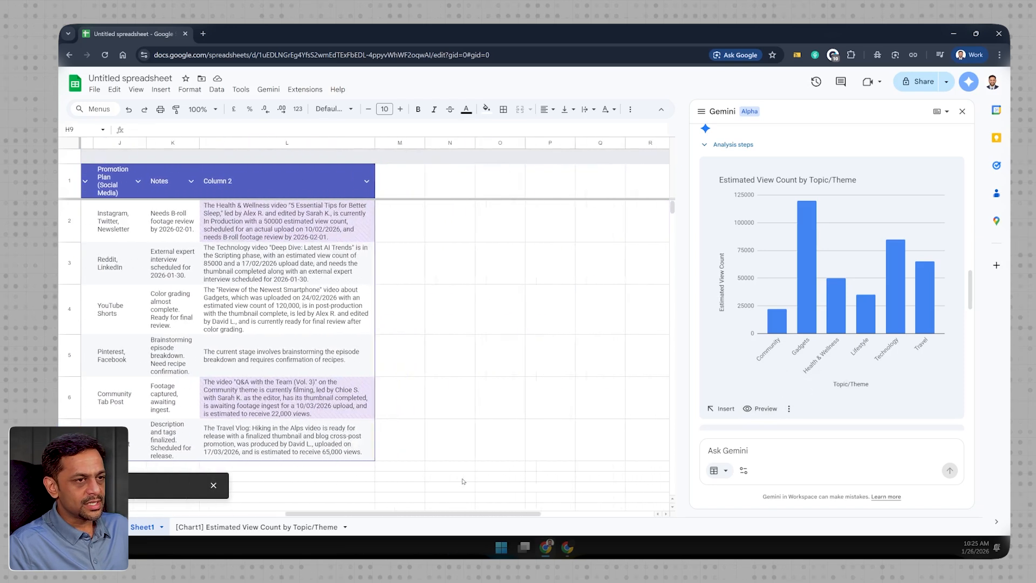
left_click(458, 265)
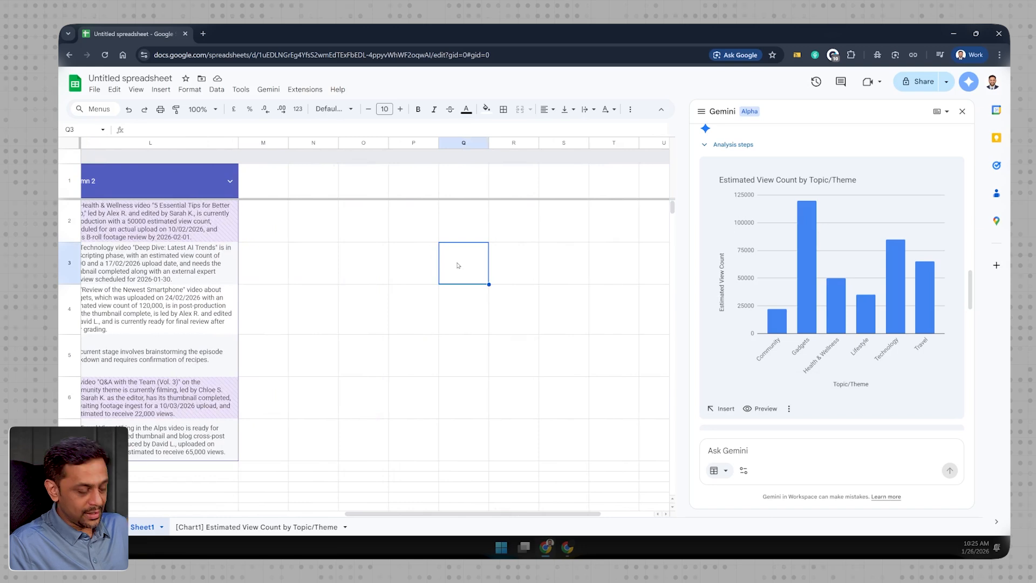
key("ctrl+v")
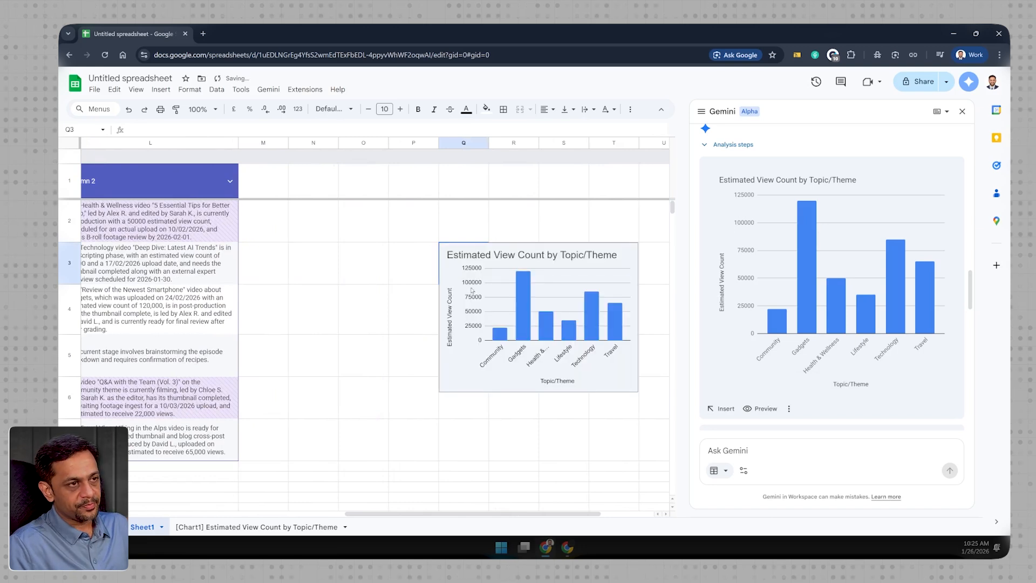
Step: Check which data range the chart pasted at Q3 uses, and leave the range selection without choosing a range
left_click(500, 336)
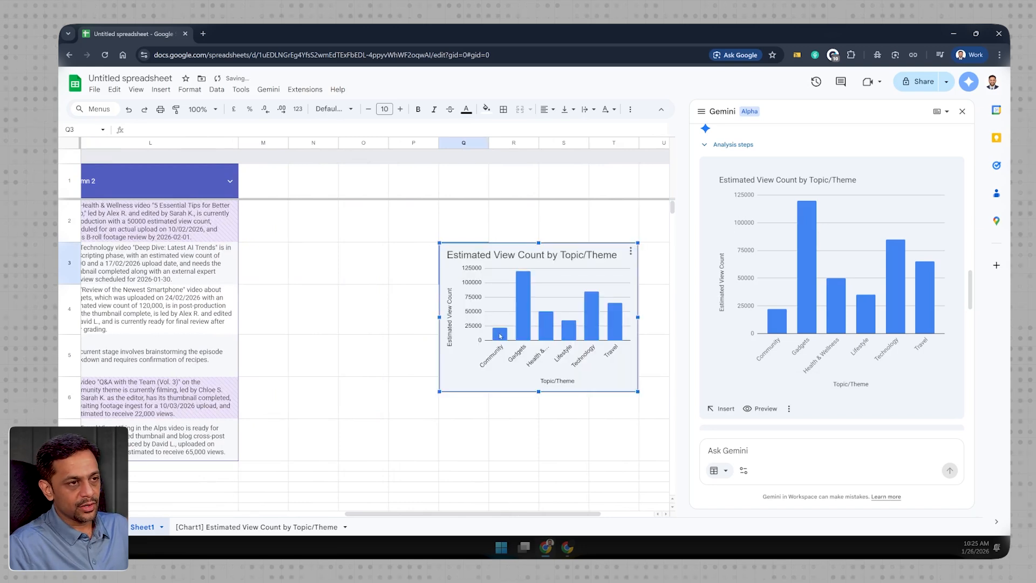
double_click(463, 347)
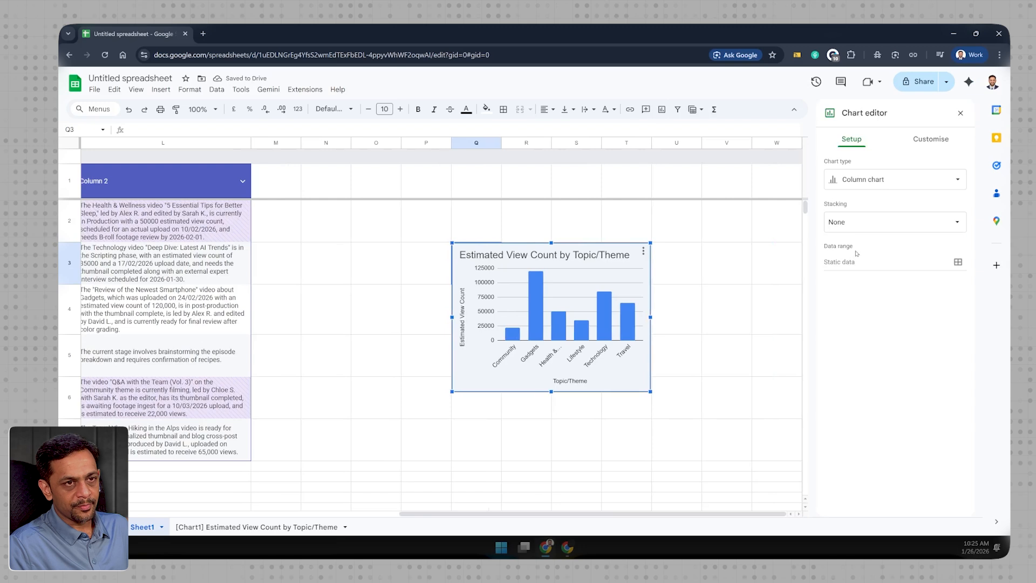
left_click(958, 262)
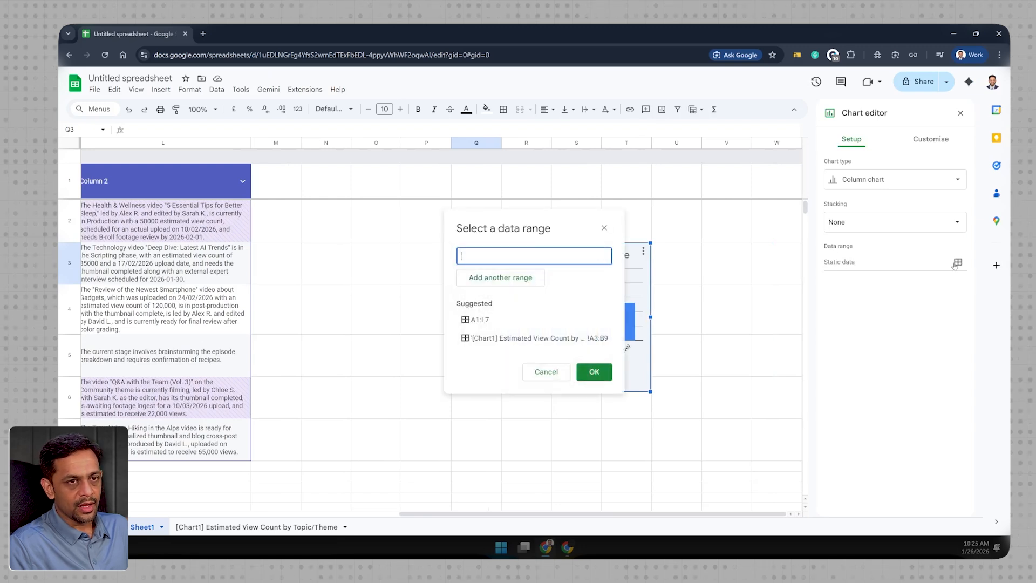
scroll(167, 286, "left", 10)
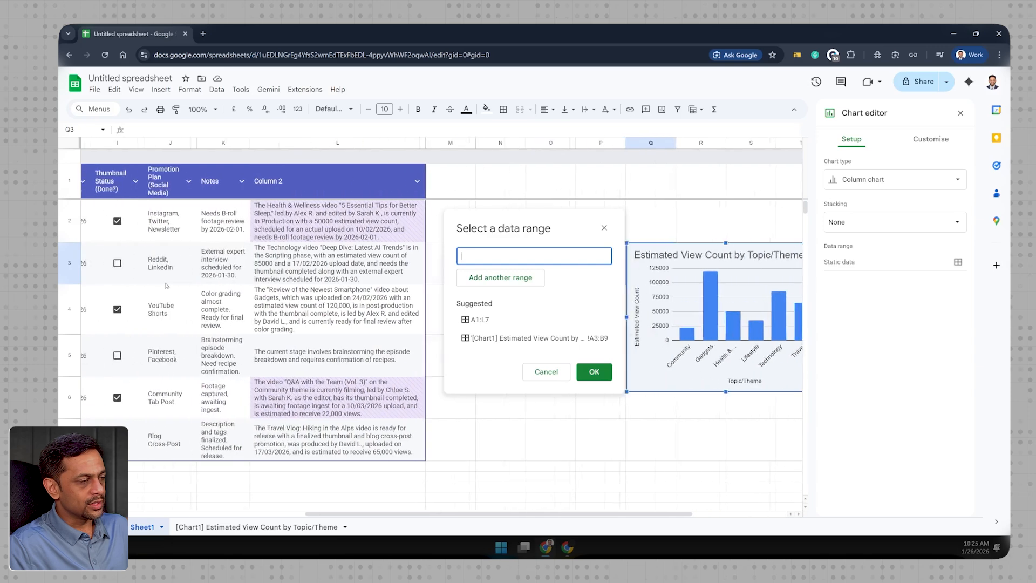
left_click(546, 372)
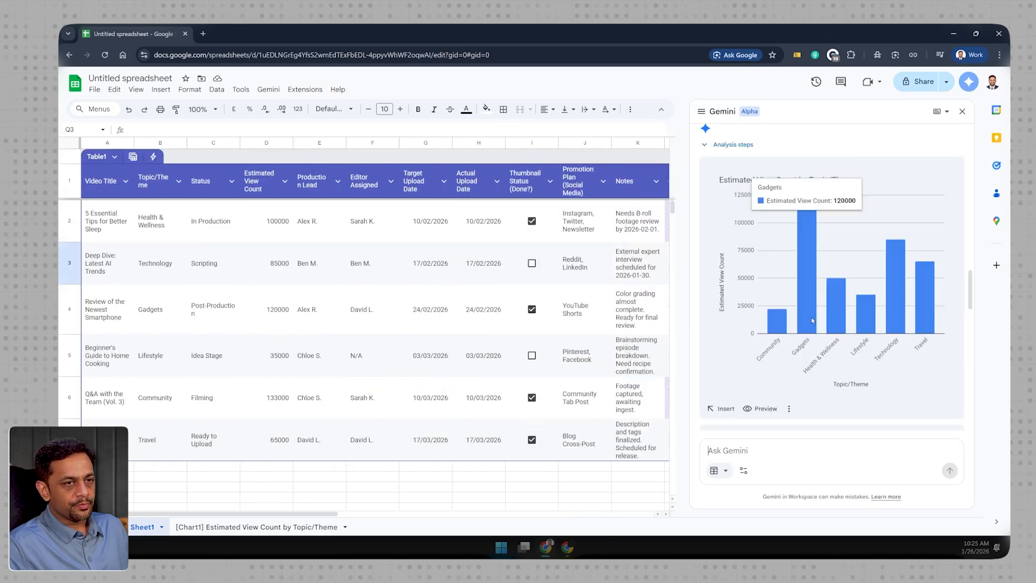
mouse_move(906, 322)
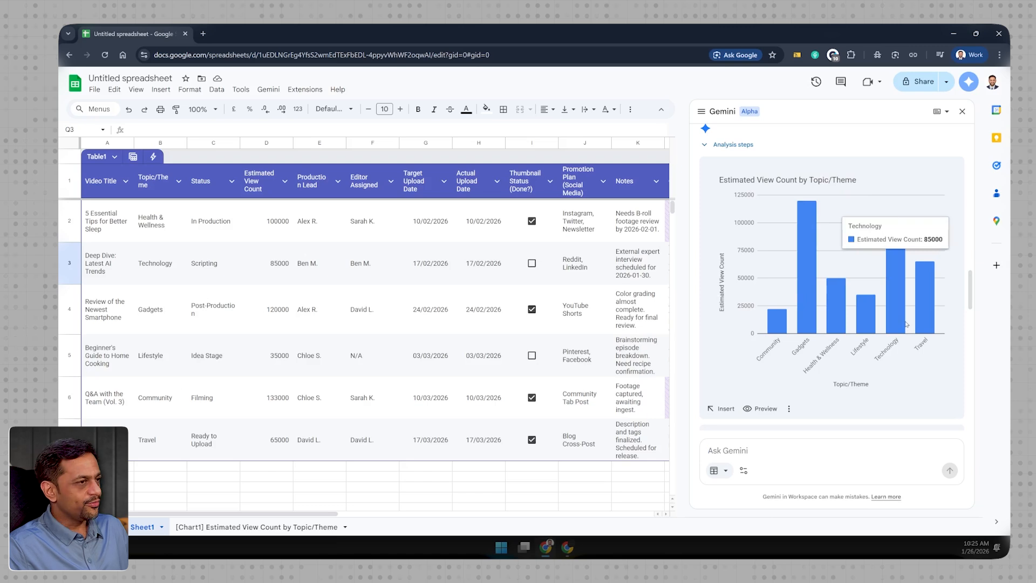
Step: Have Gemini generate charts of the planner table data in Sheet1
left_click(963, 111)
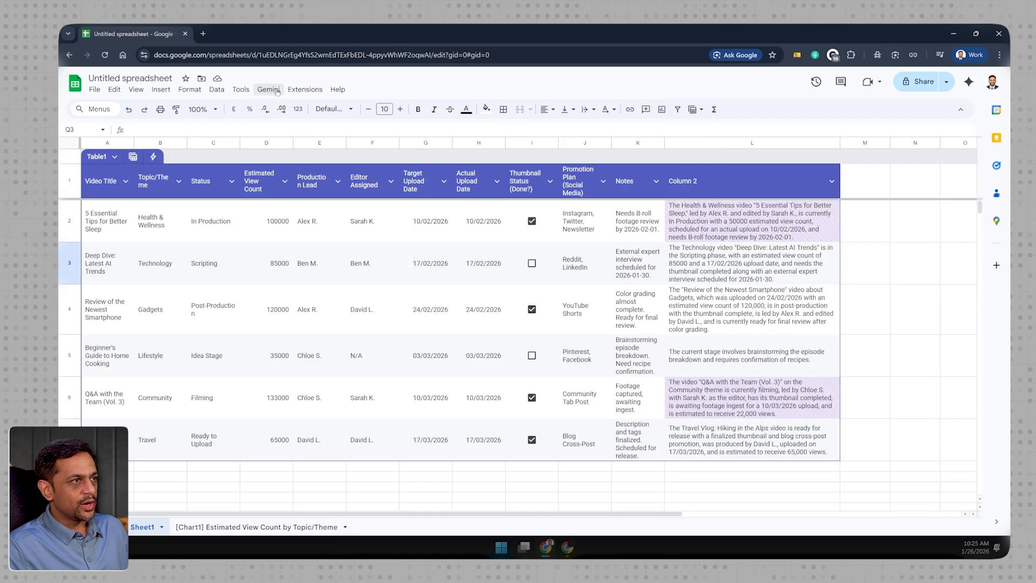
left_click(269, 89)
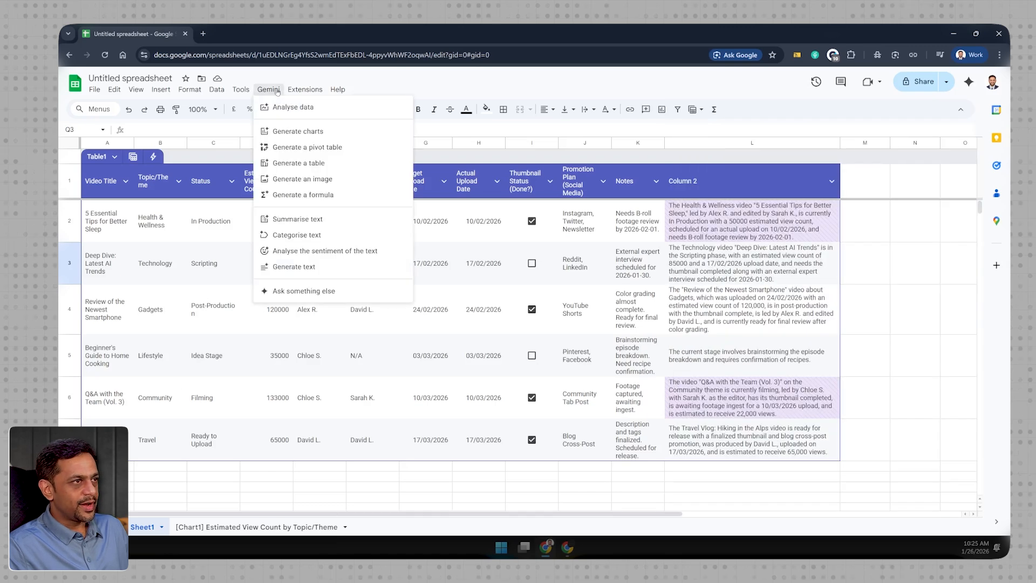
left_click(290, 133)
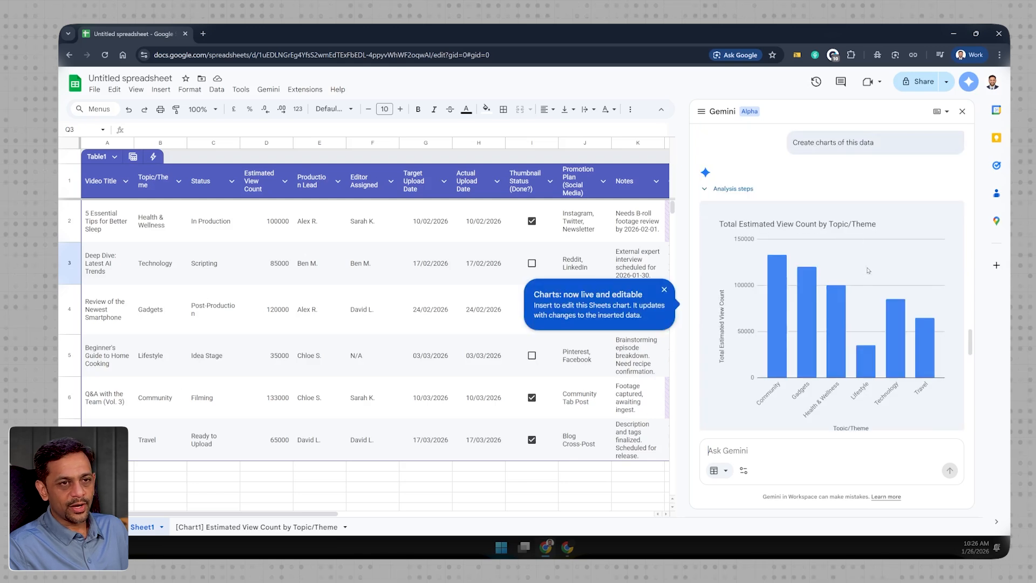
Step: Review Gemini's generated charts, their insert, preview and copy options, and the written explanation below them
scroll(869, 275, "down", 3)
scroll(863, 245, "down", 3)
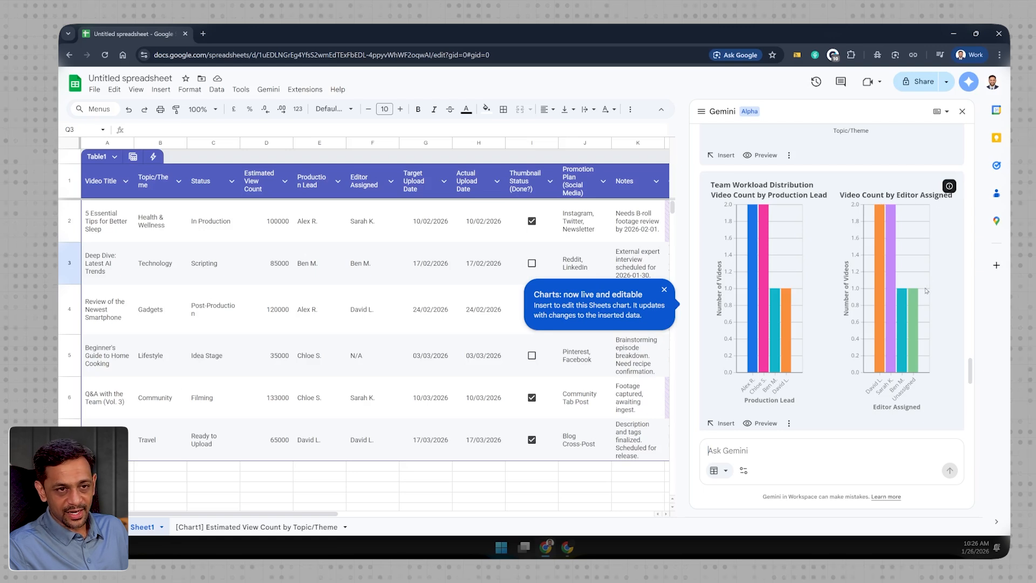
scroll(926, 291, "down", 10)
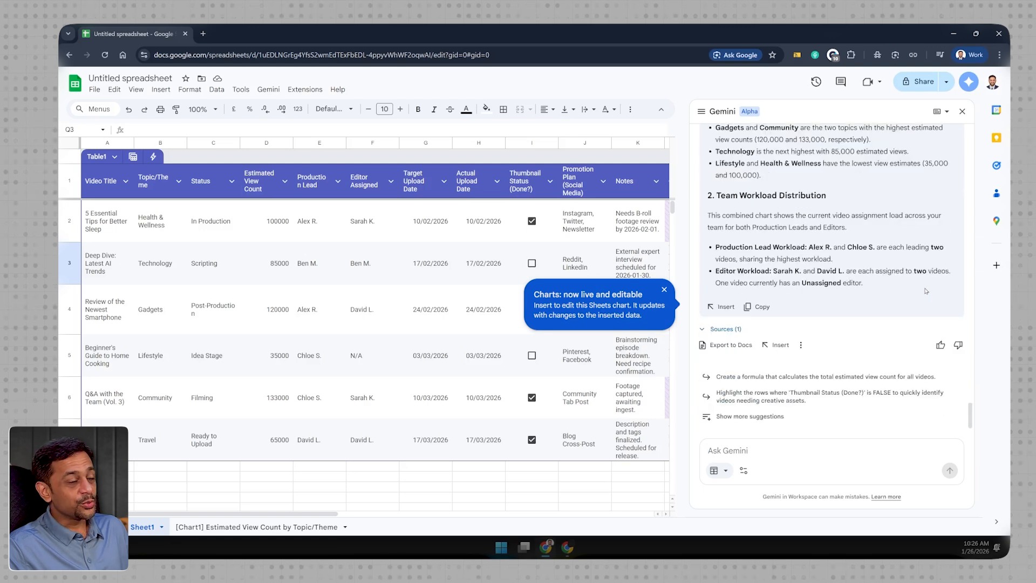
scroll(878, 273, "up", 10)
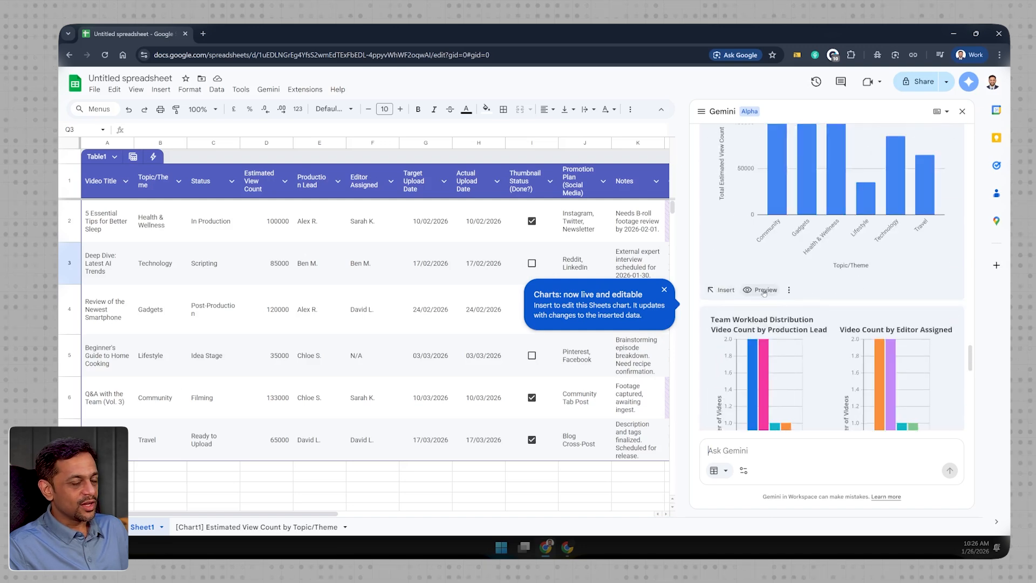
left_click(789, 290)
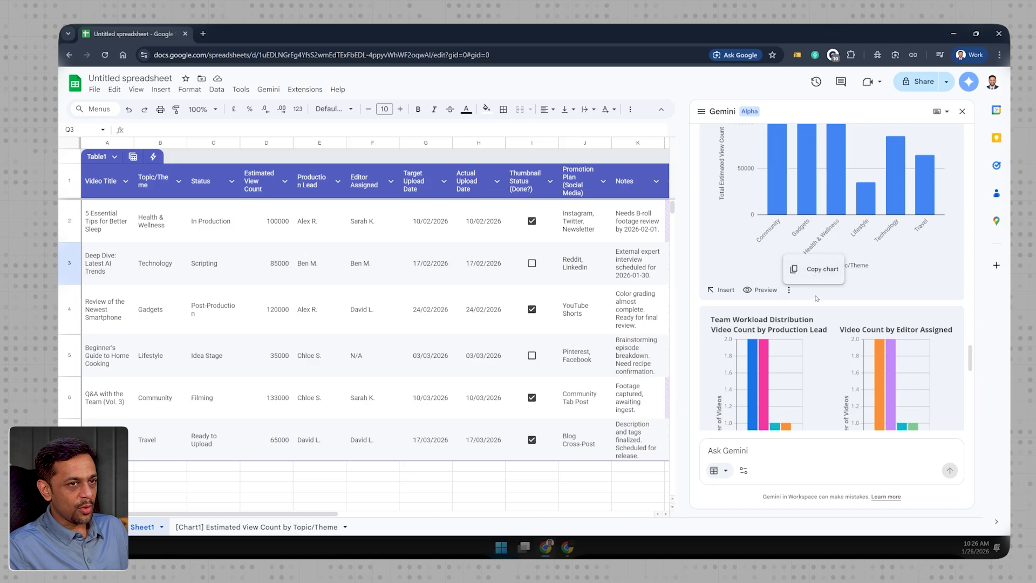
scroll(817, 301, "down", 5)
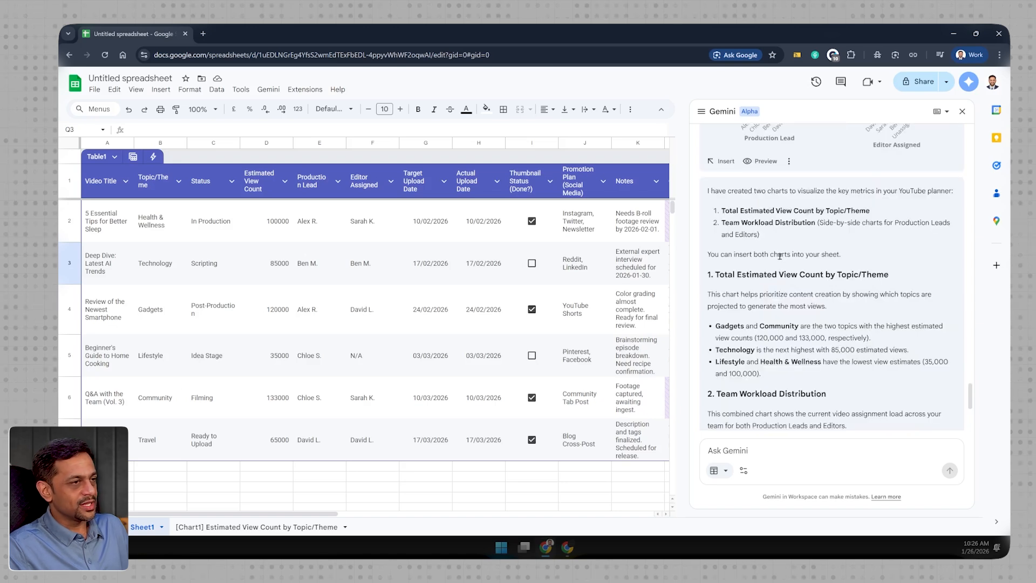
scroll(805, 321, "down", 4)
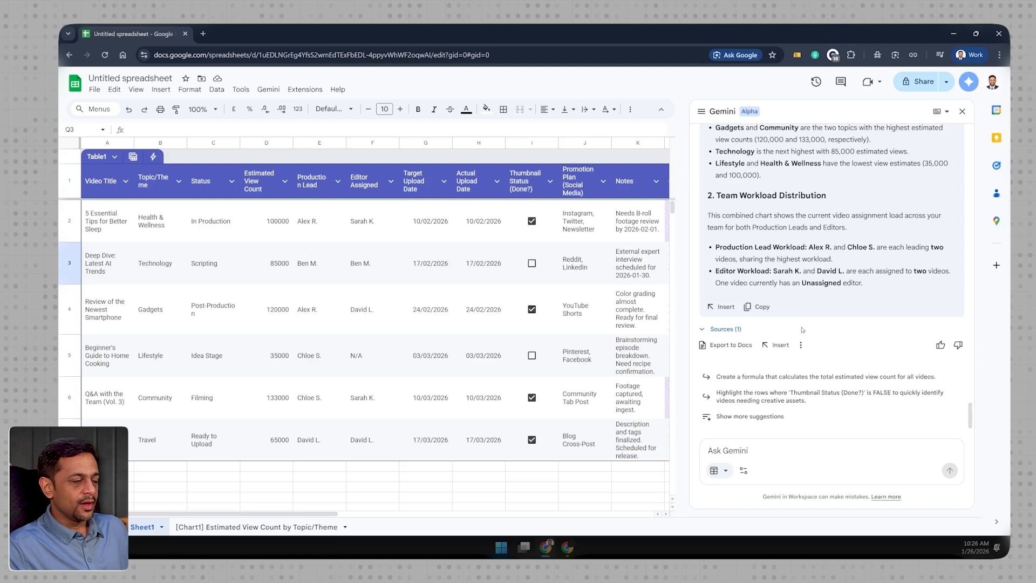
Step: Export Gemini's chart response to Docs and enlarge the Total Estimated View Count by Topic/Theme chart in the exported document
left_click(723, 346)
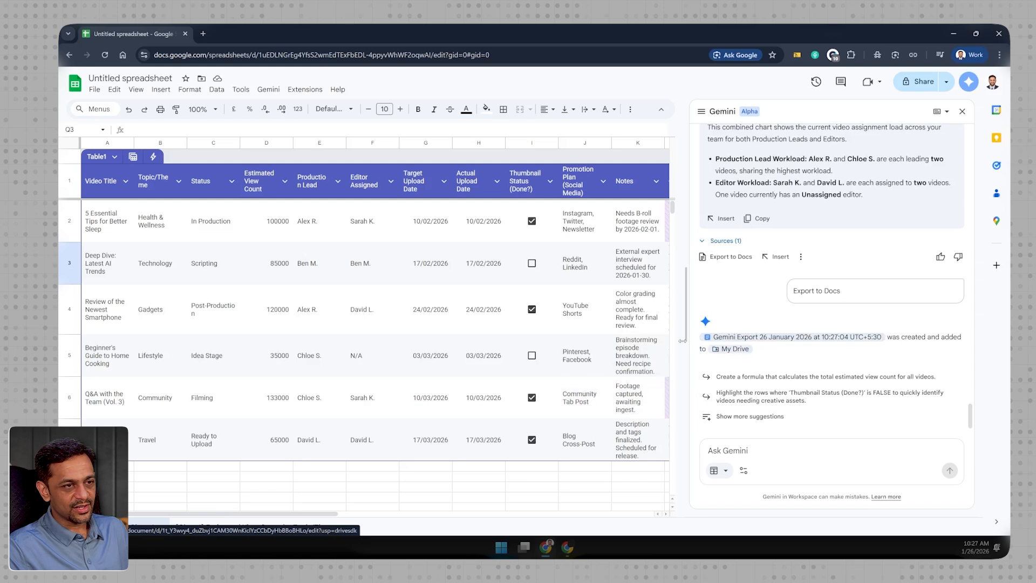
left_click(713, 337)
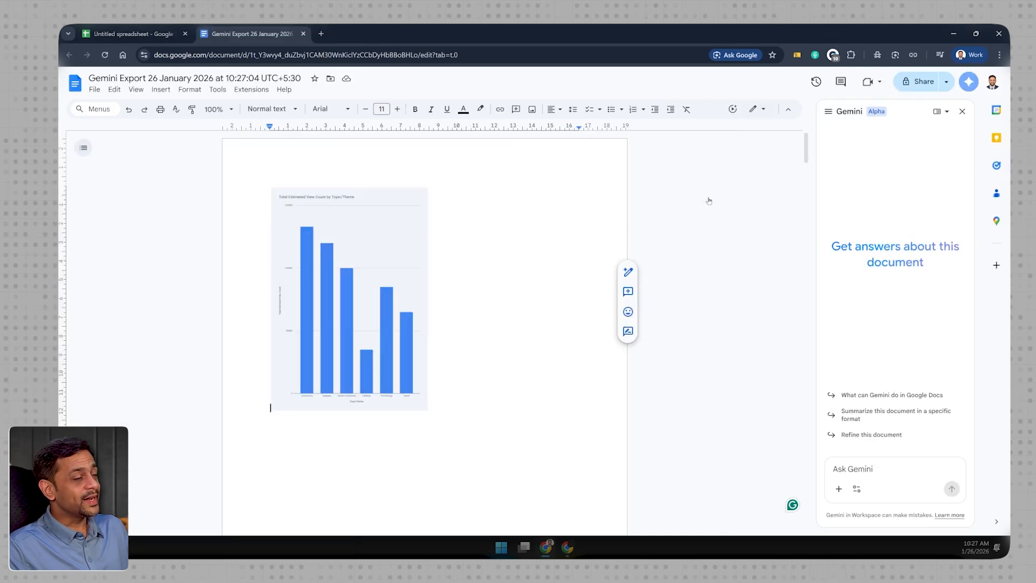
left_click(393, 222)
left_click_drag(428, 187, 515, 175)
Step: Read through the exported document's charts, summary, Python code and sources, and return to the spreadsheet
scroll(435, 246, "down", 10)
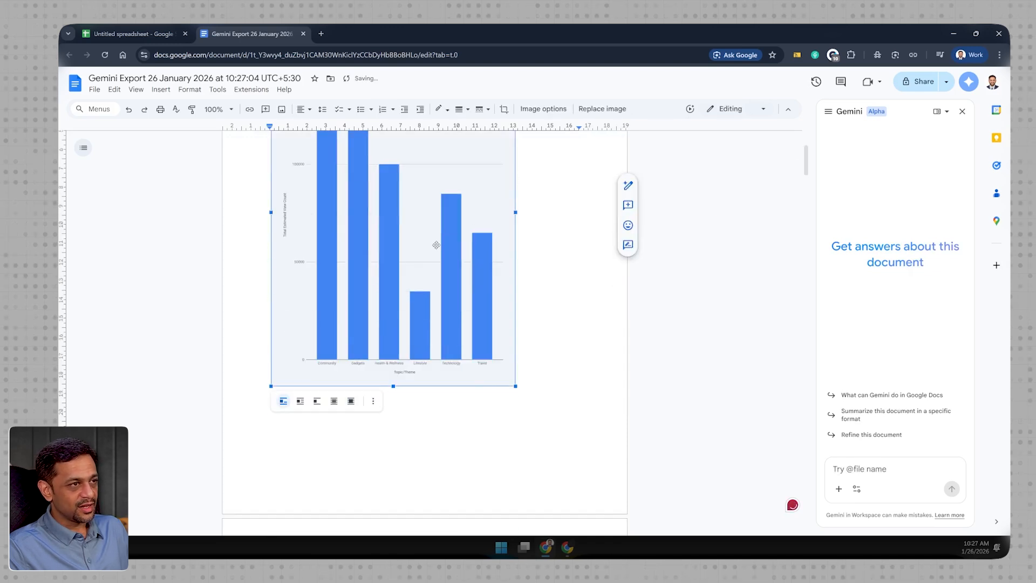
scroll(435, 246, "down", 4)
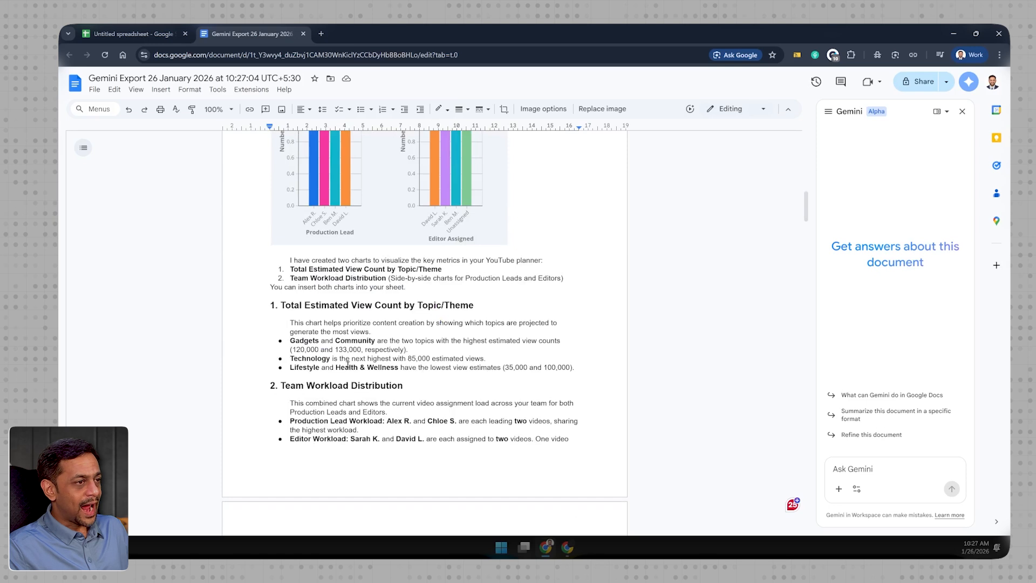
scroll(340, 322, "down", 5)
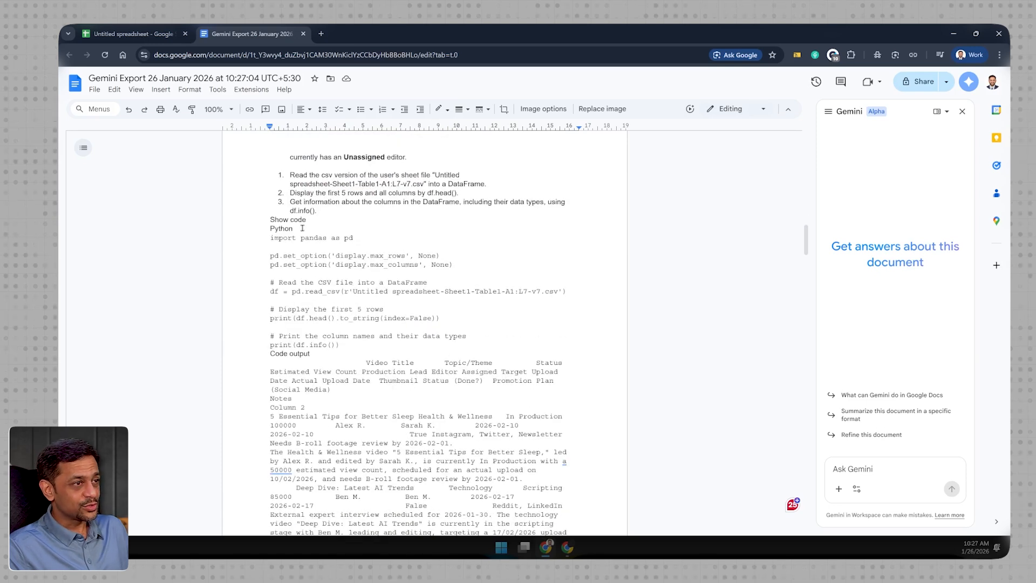
scroll(320, 343, "down", 12)
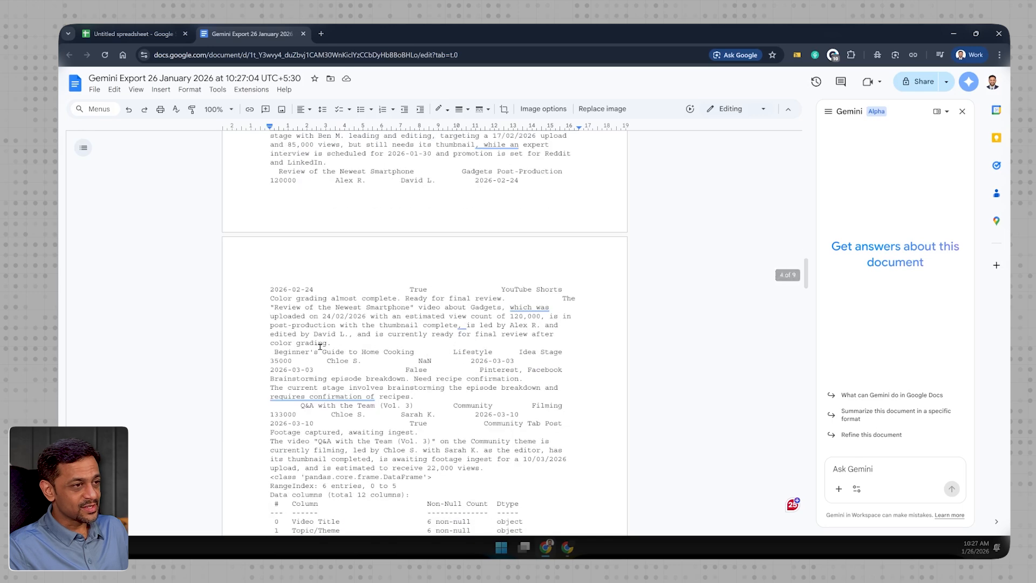
scroll(320, 346, "down", 5)
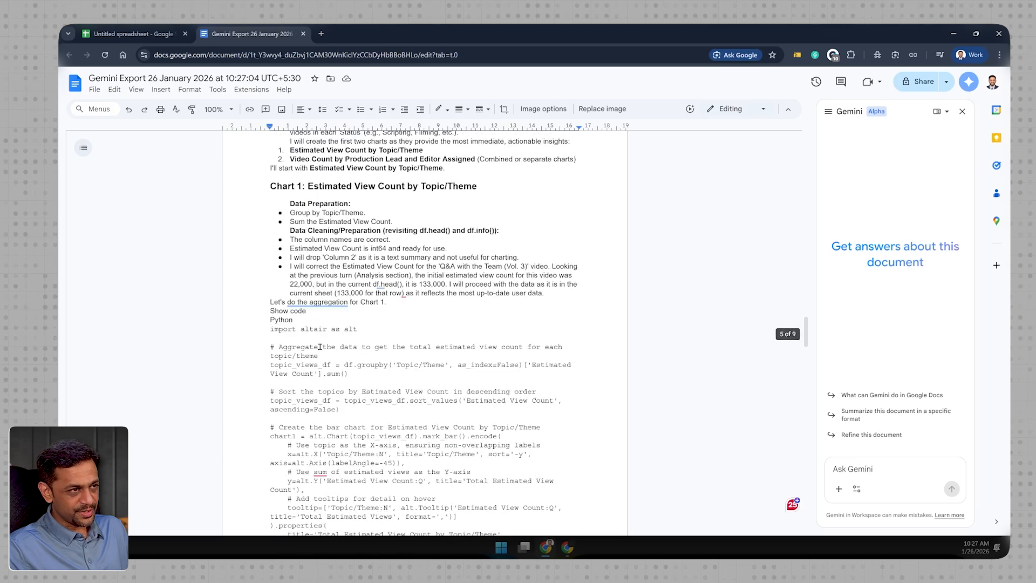
scroll(321, 347, "down", 3)
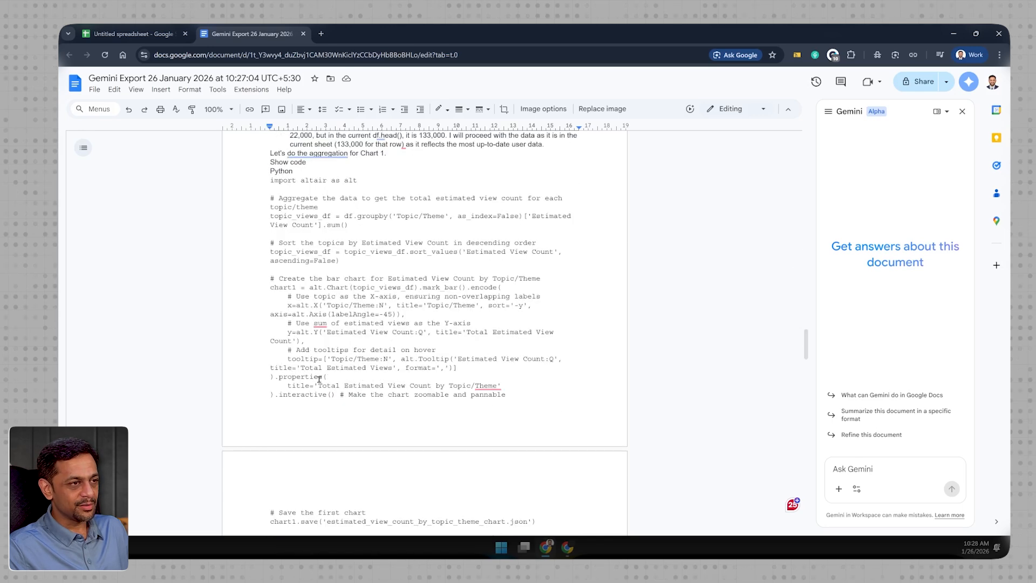
scroll(319, 379, "down", 7)
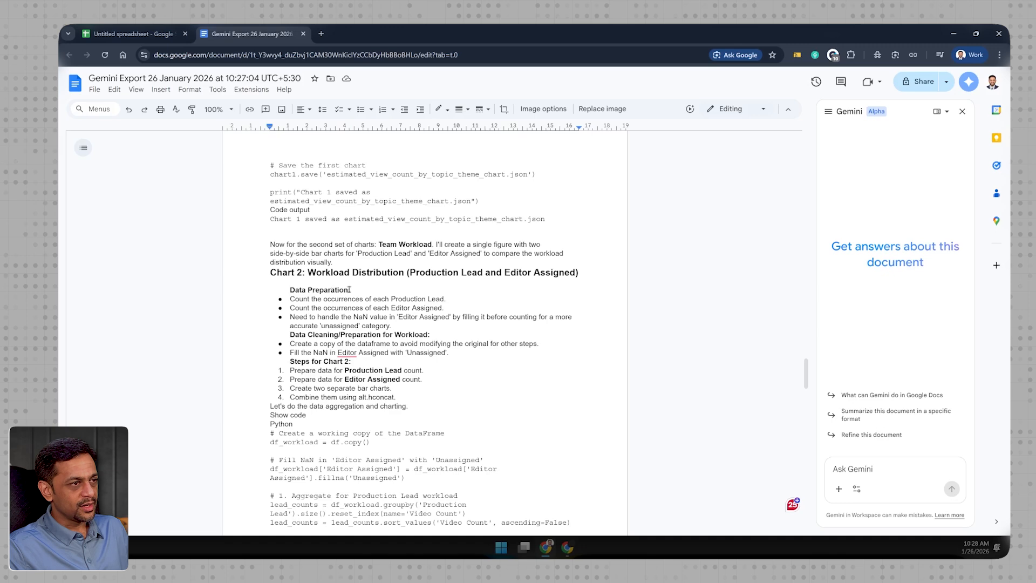
scroll(337, 360, "down", 3)
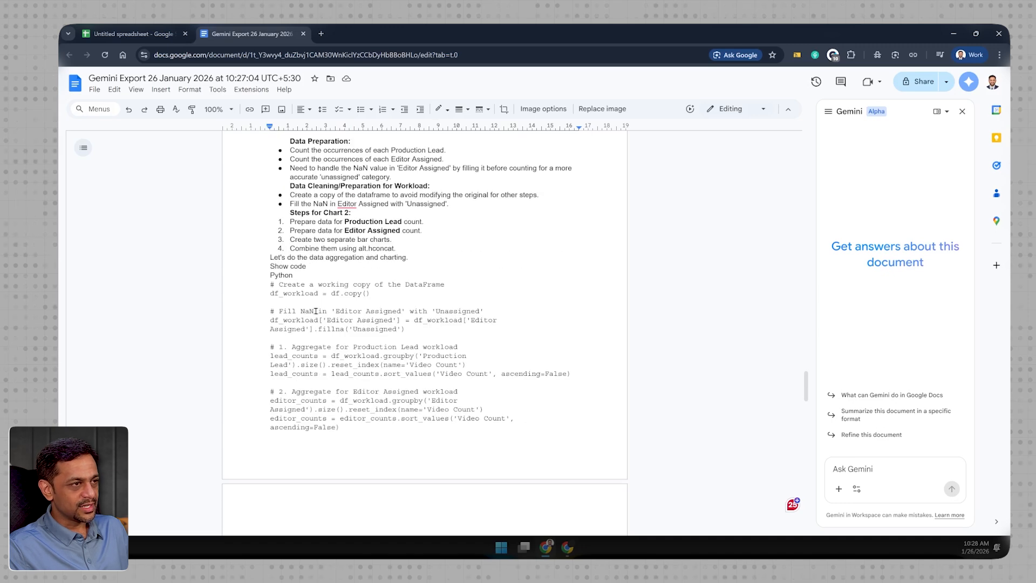
scroll(312, 356, "down", 15)
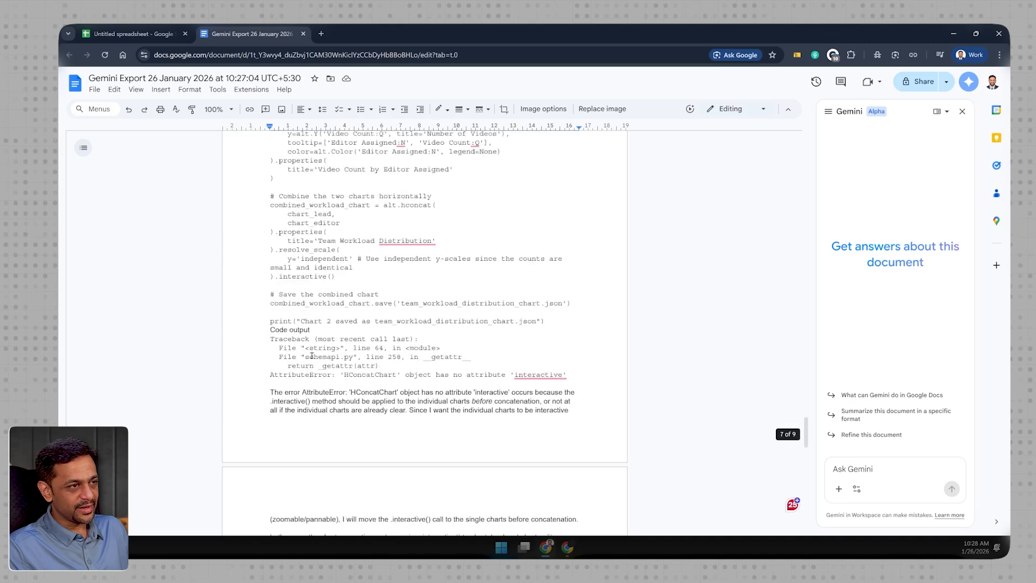
scroll(310, 358, "down", 12)
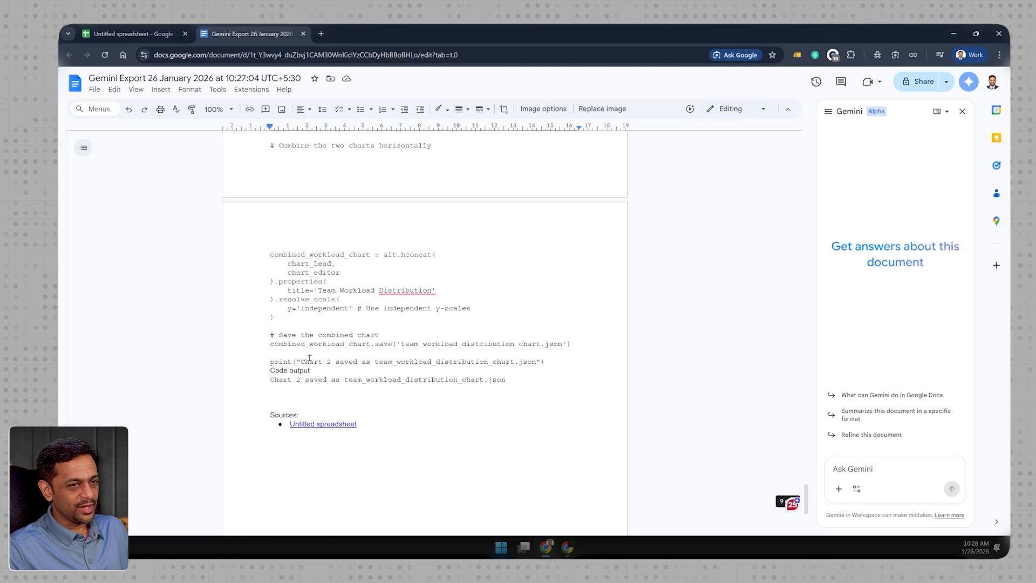
scroll(310, 358, "up", 6)
scroll(310, 358, "down", 6)
scroll(310, 358, "down", 3)
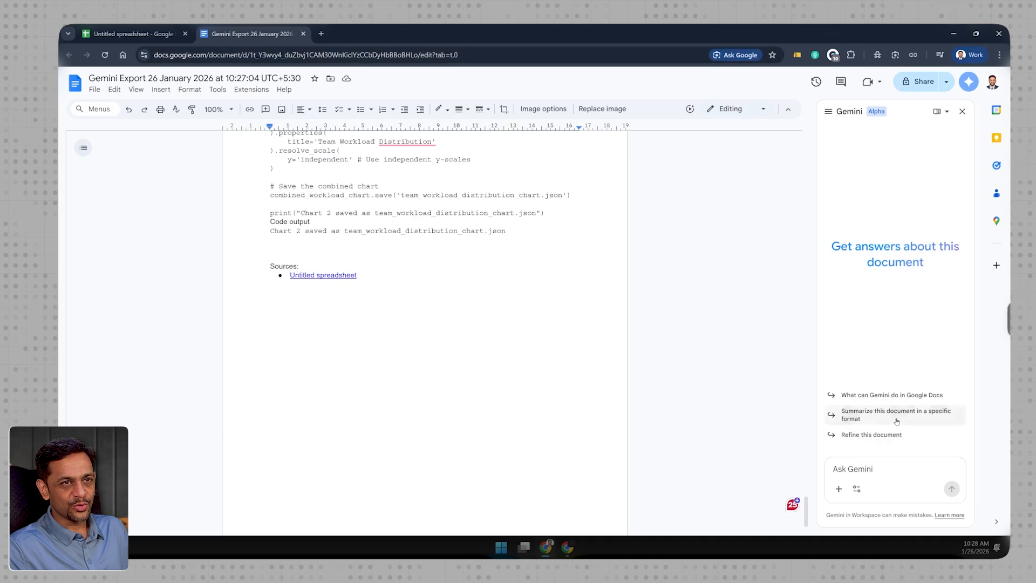
left_click(304, 34)
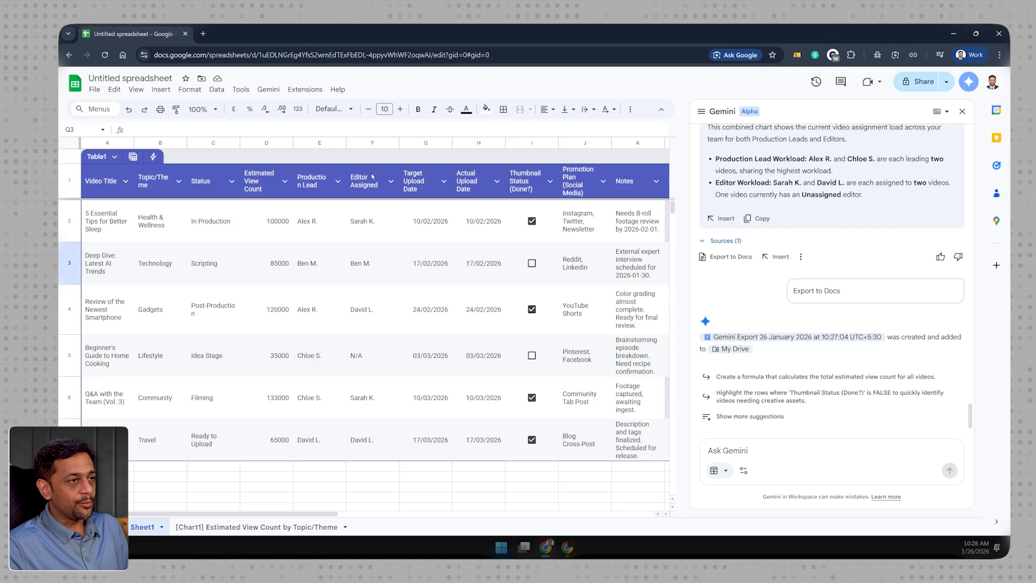
Step: Have Gemini create a pivot table of the planner data and widen column A of the resulting Sheet2 to fit its text
left_click(274, 92)
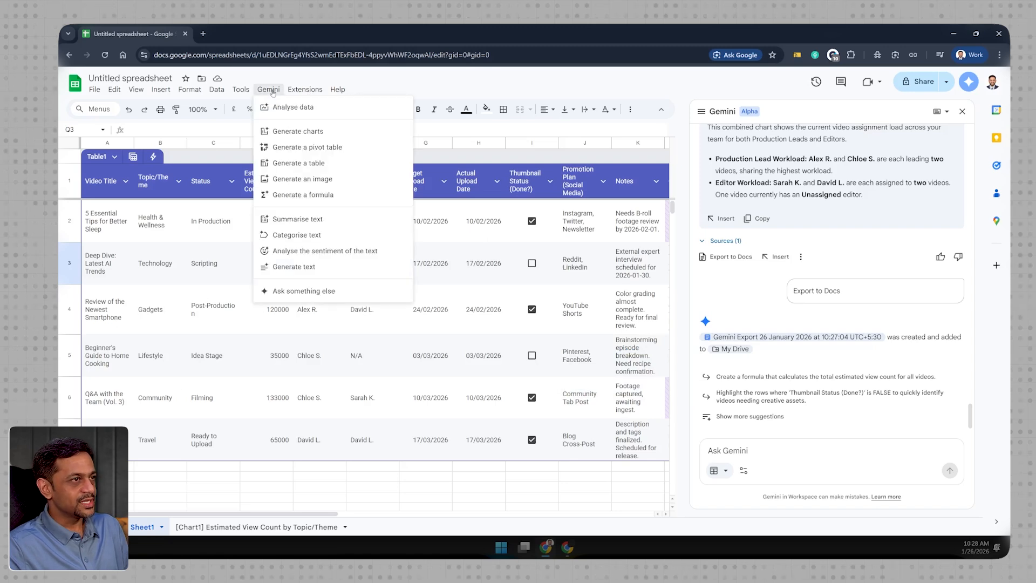
left_click(304, 148)
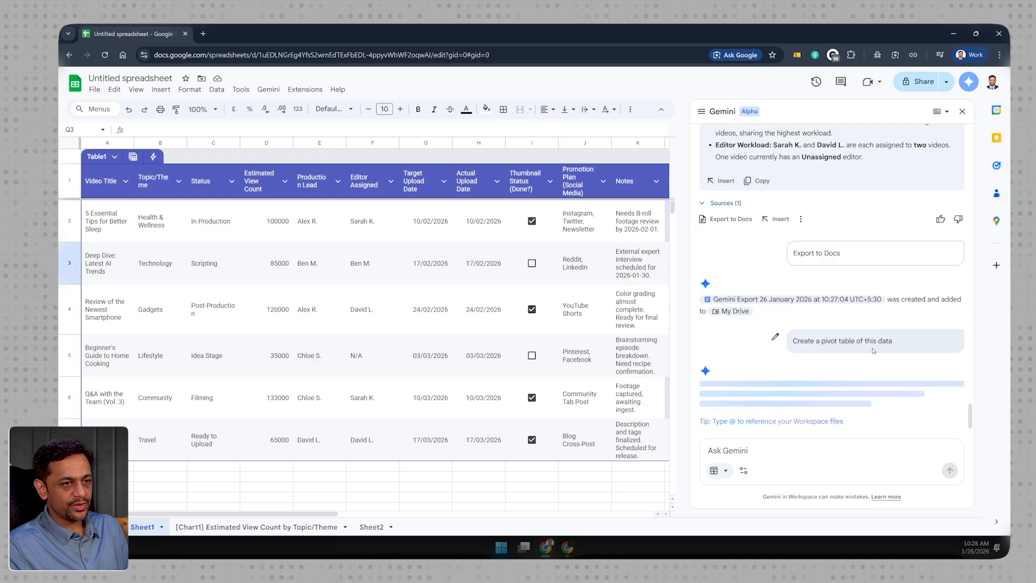
left_click(369, 528)
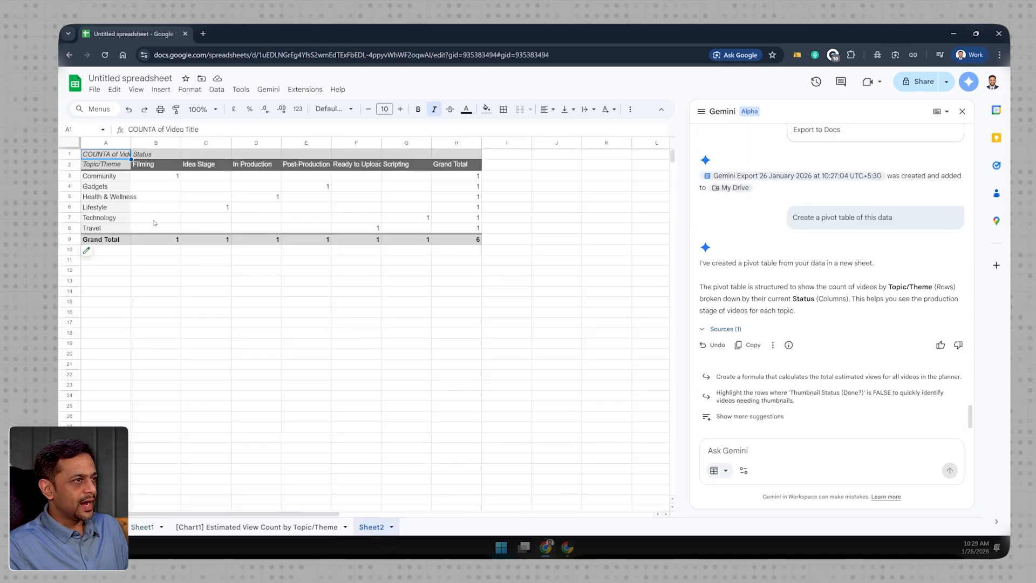
double_click(131, 143)
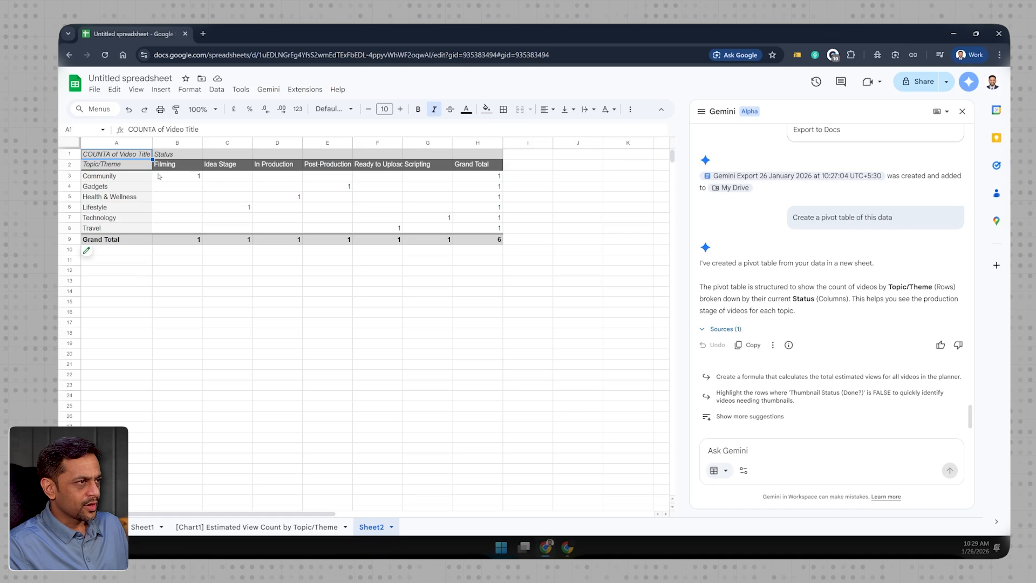
Step: Compare the pivot table with the planner in Sheet1 and inspect the Community count under Filming (B3)
left_click(139, 526)
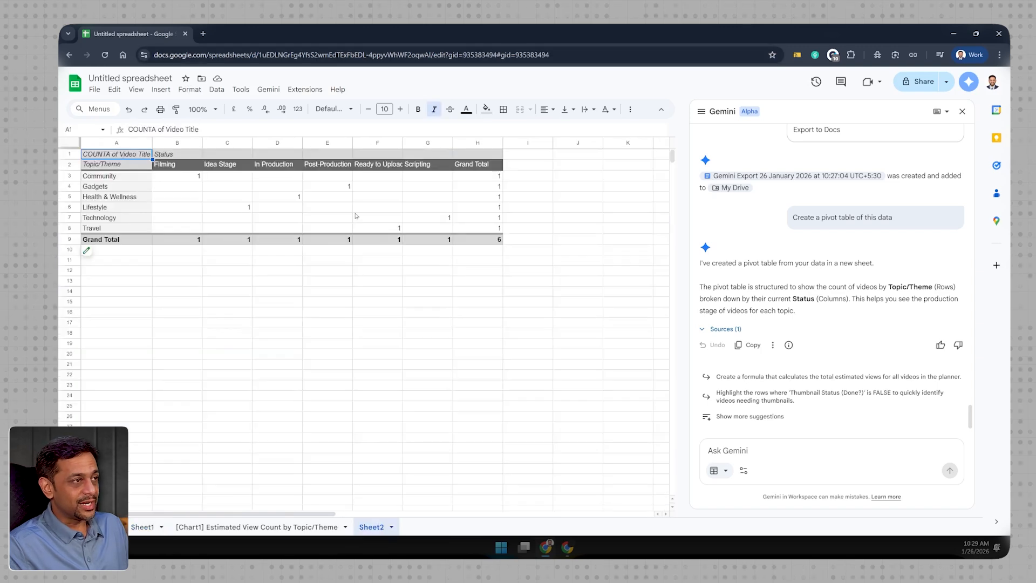
left_click(176, 175)
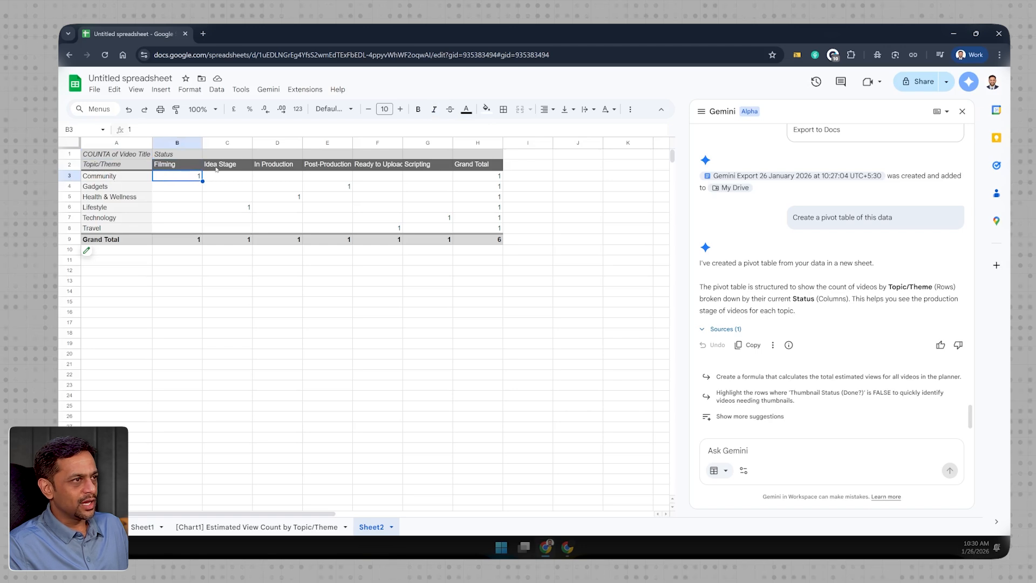
Step: Inspect the pivot counts for Lifestyle in Idea Stage, Health & Wellness in In Production, Gadgets in Post-Production and Travel in Ready to Upload
left_click(226, 210)
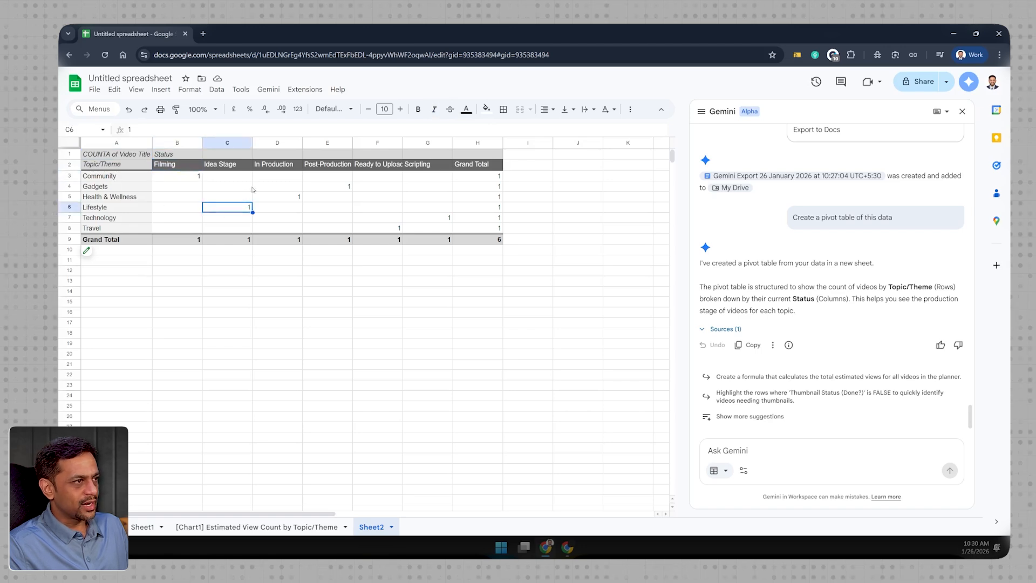
left_click(273, 197)
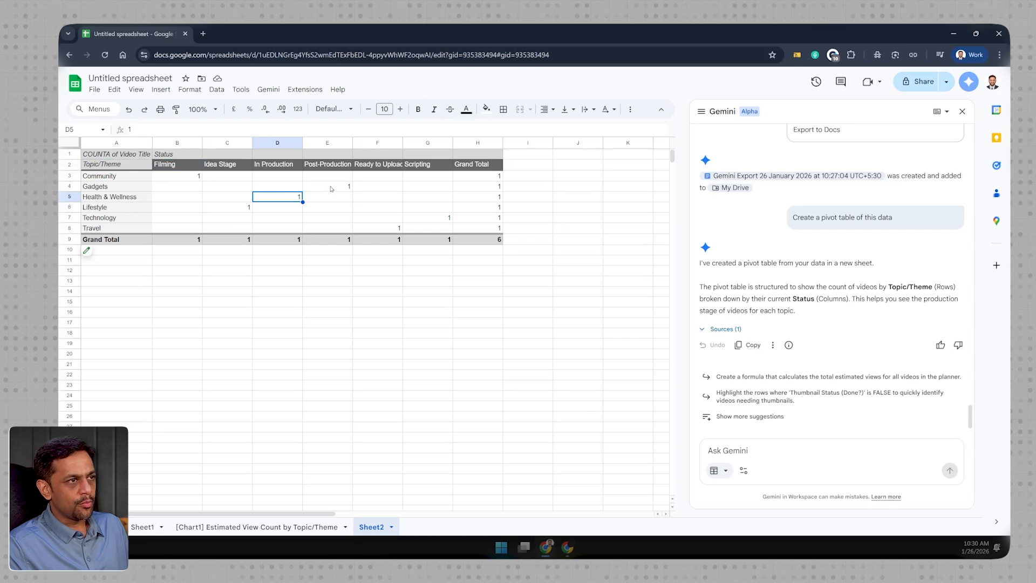
left_click(331, 188)
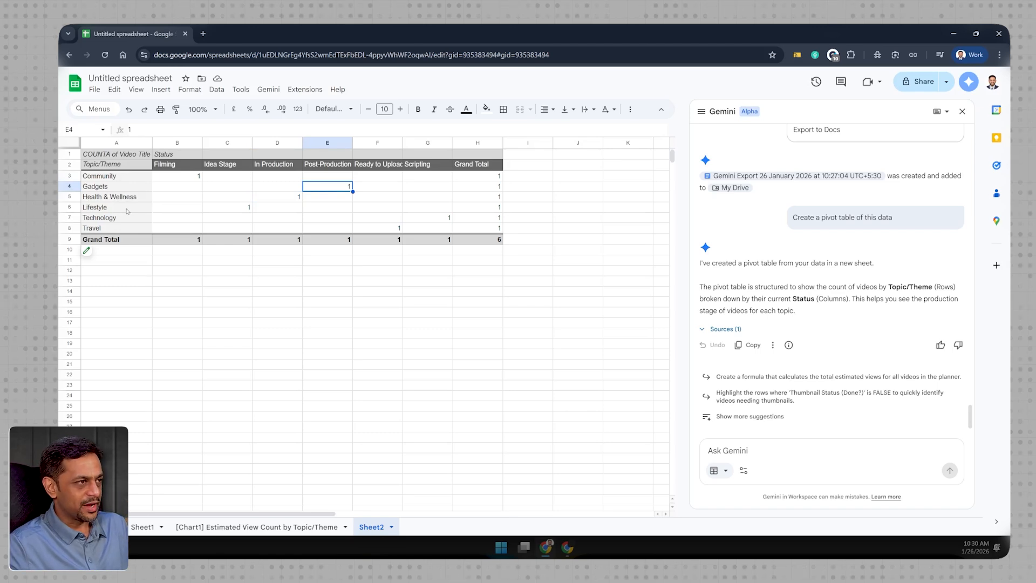
left_click(394, 230)
Step: Add a planner row in Sheet1 titled "Educational content" with topic Technology, status Filming and an estimated view count of 20000
left_click(147, 527)
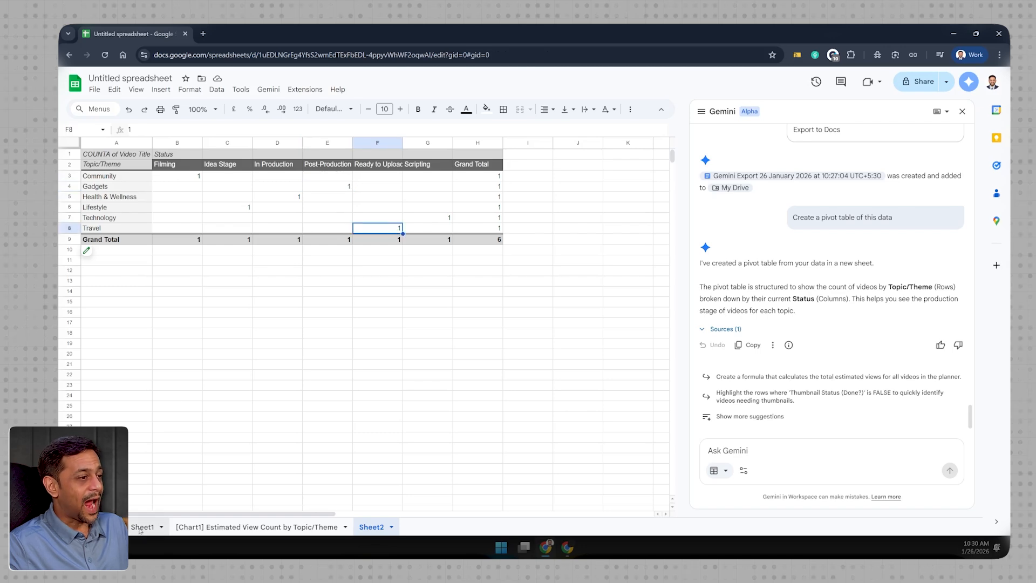
left_click(112, 466)
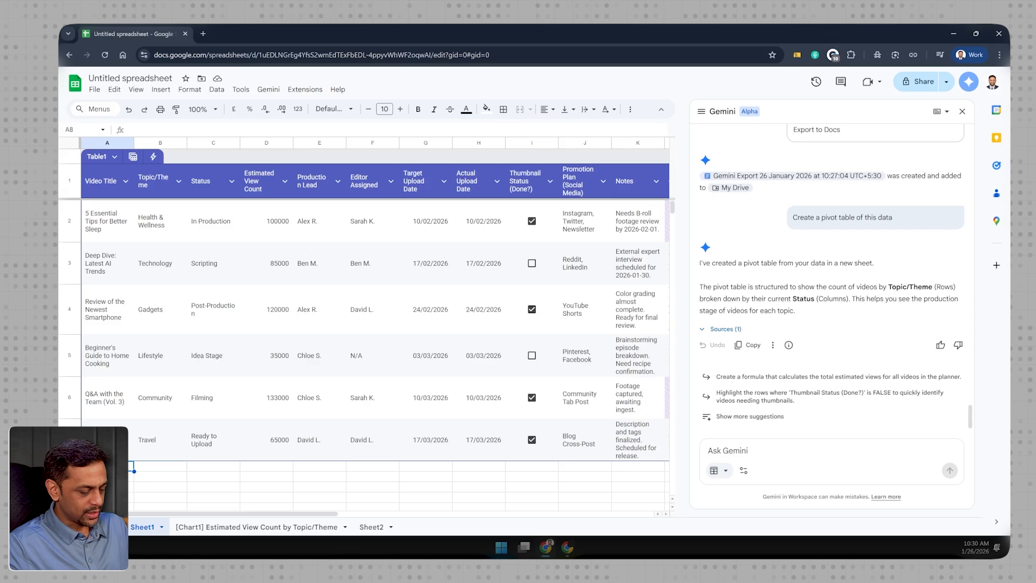
type("Educati")
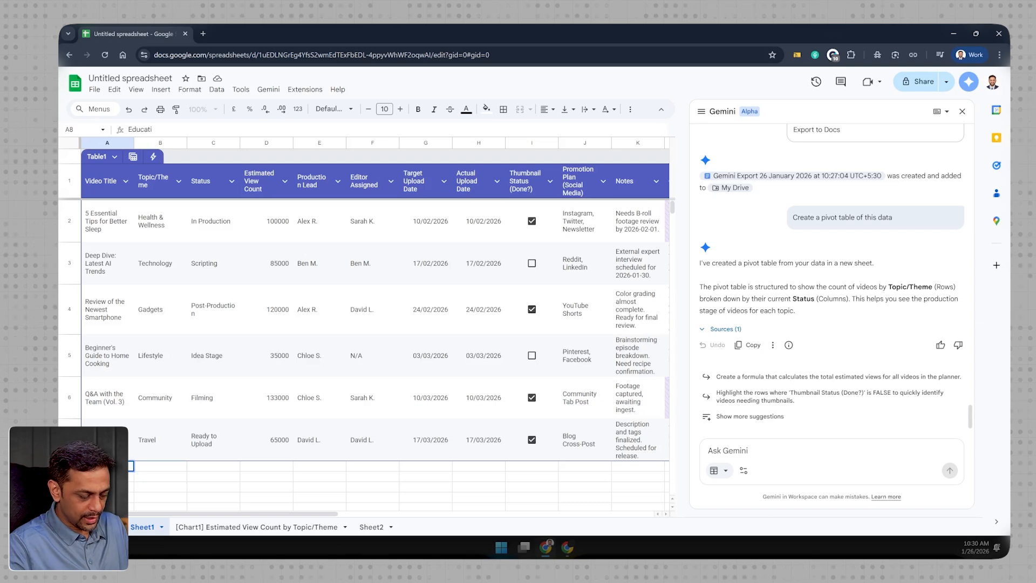
type("onal content")
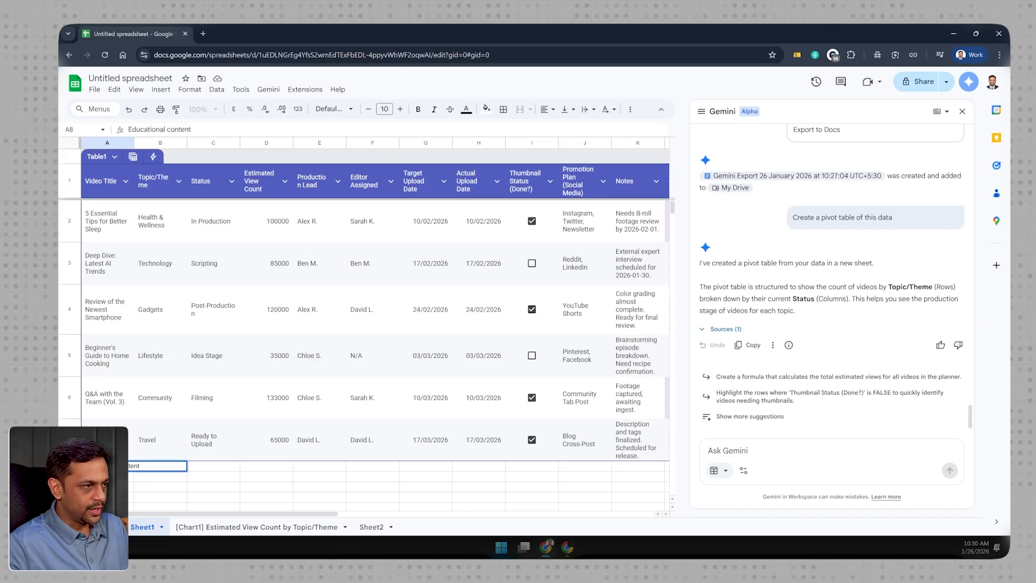
key("Tab")
type("Technology")
key("Tab")
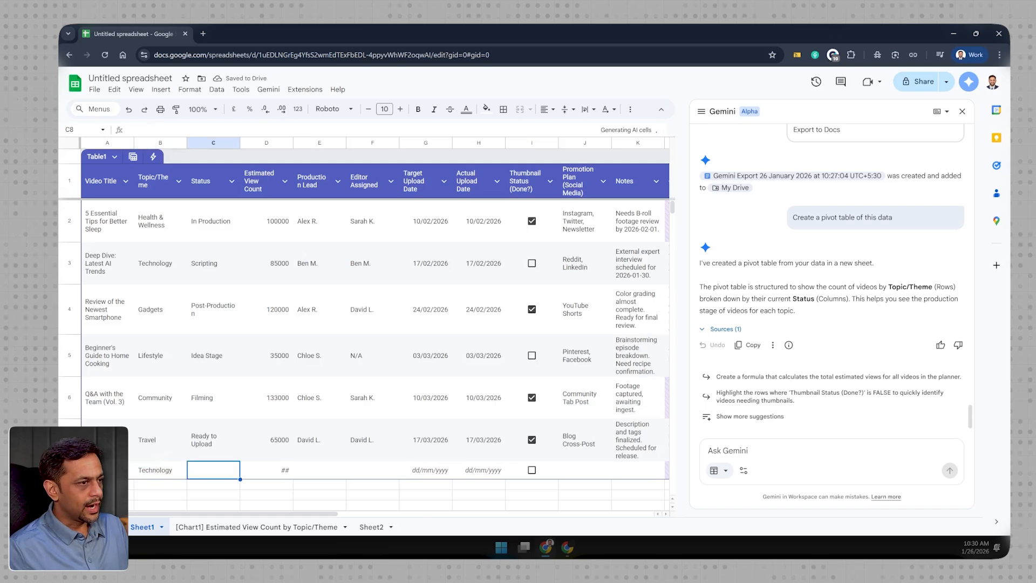
type("Filming")
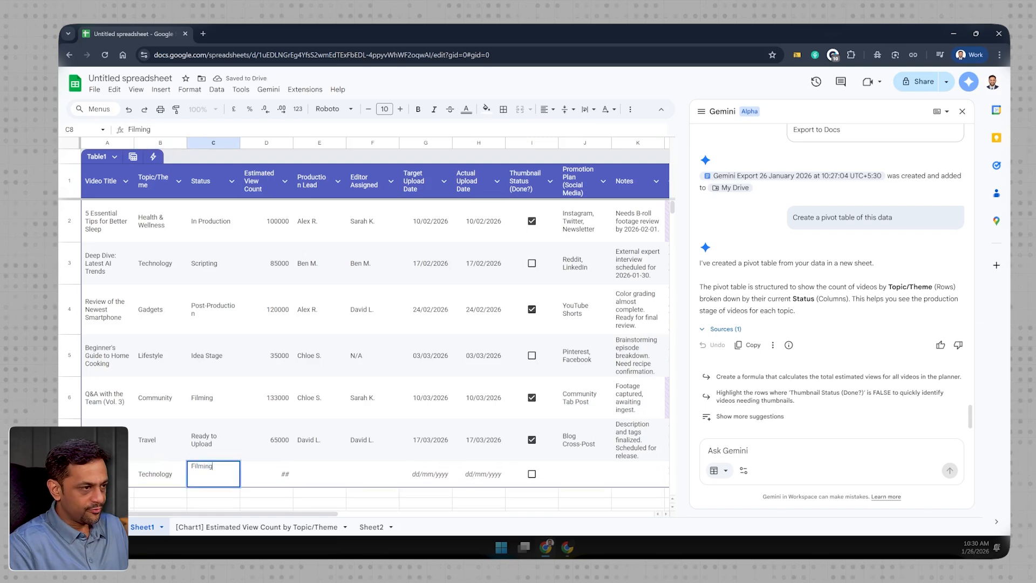
key("Tab")
type("20000")
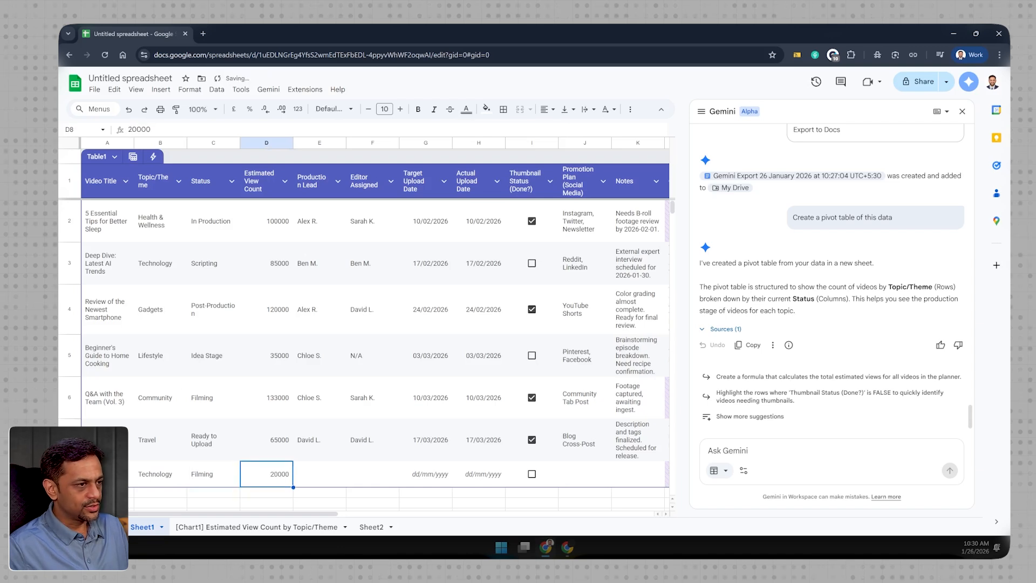
key("Tab")
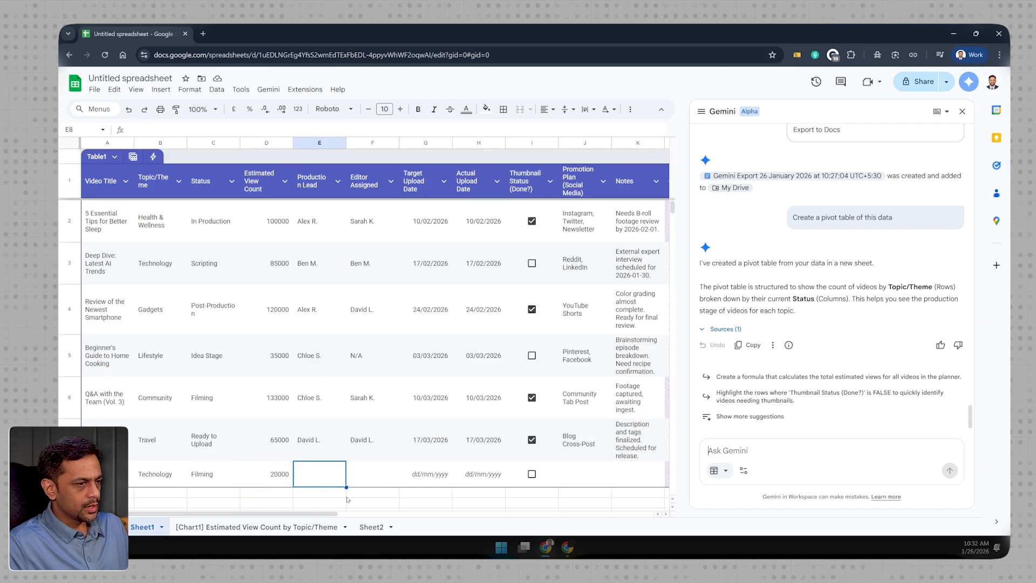
Step: Check Sheet2's pivot table against the planner and extend its source data range to Sheet1!A1:L1000
left_click(371, 527)
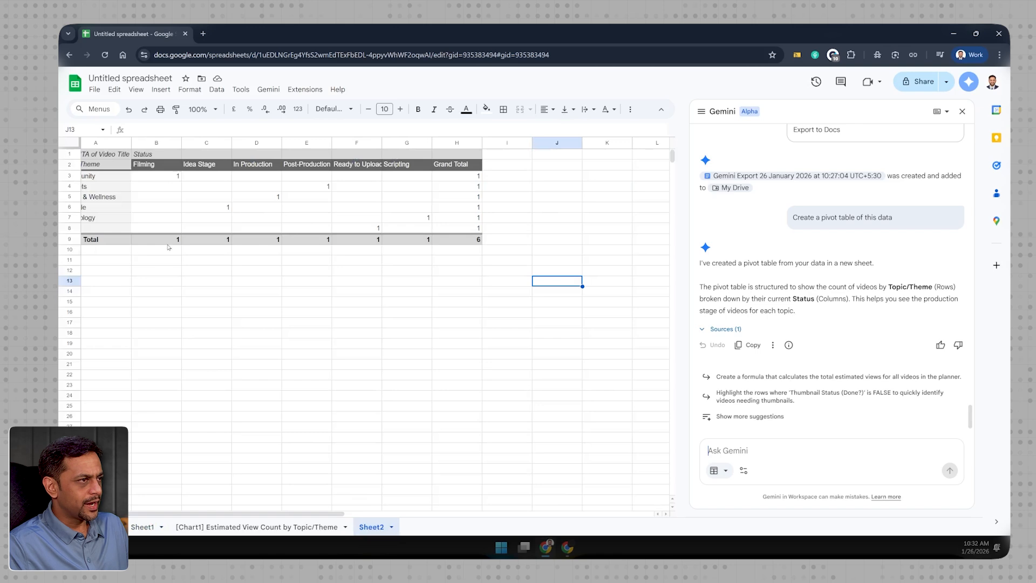
left_click(101, 254)
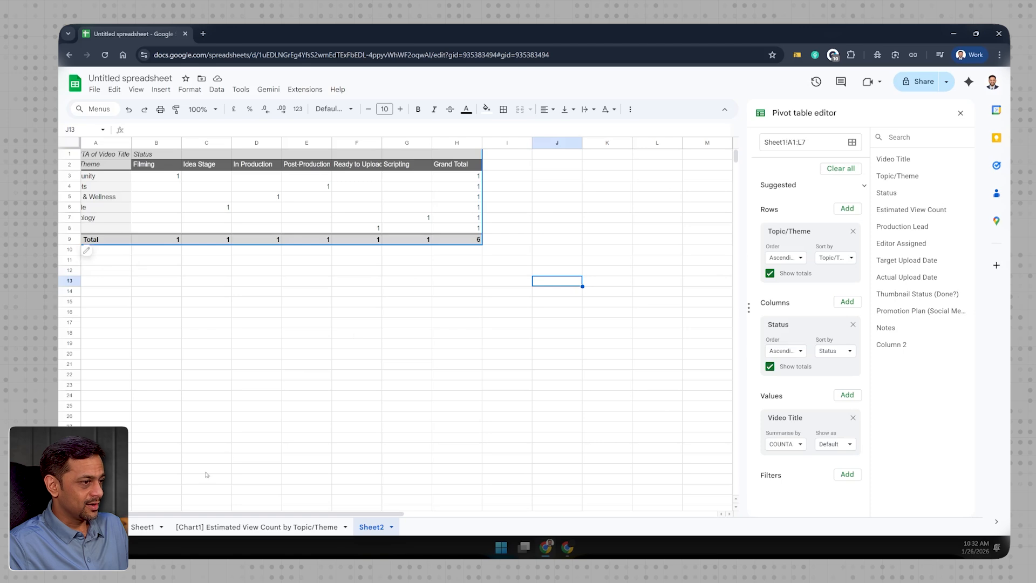
left_click(139, 527)
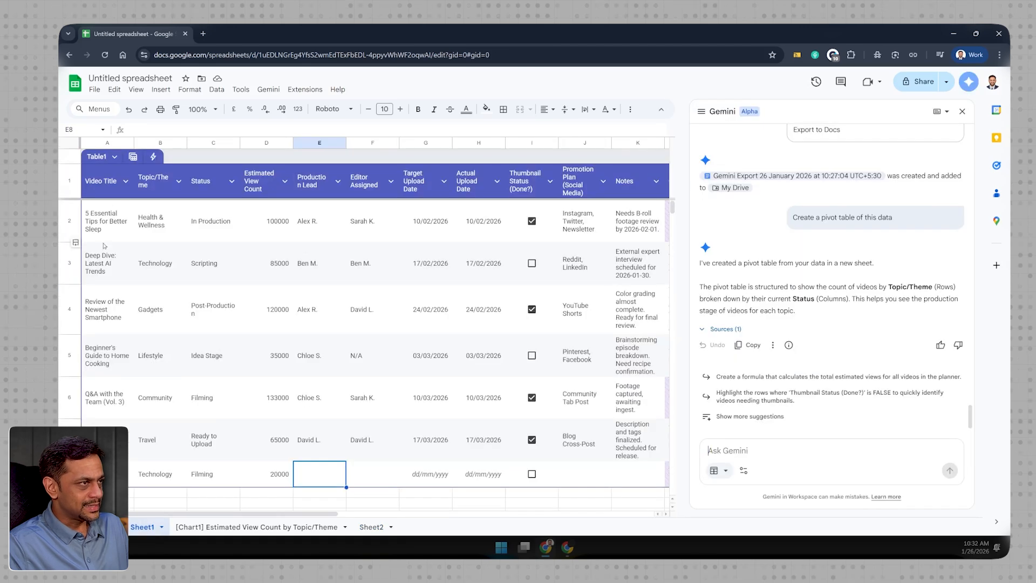
left_click(371, 527)
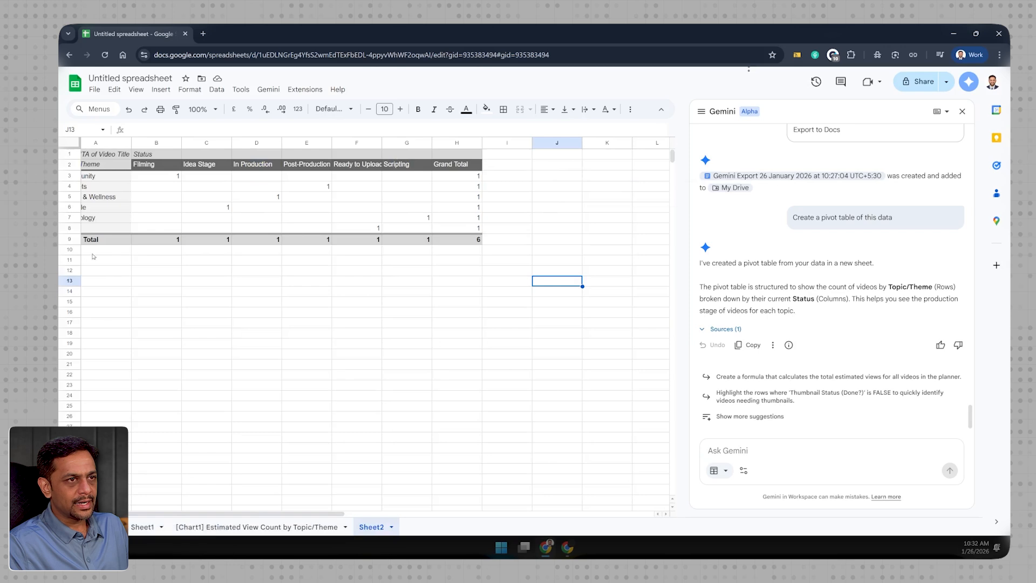
left_click(99, 254)
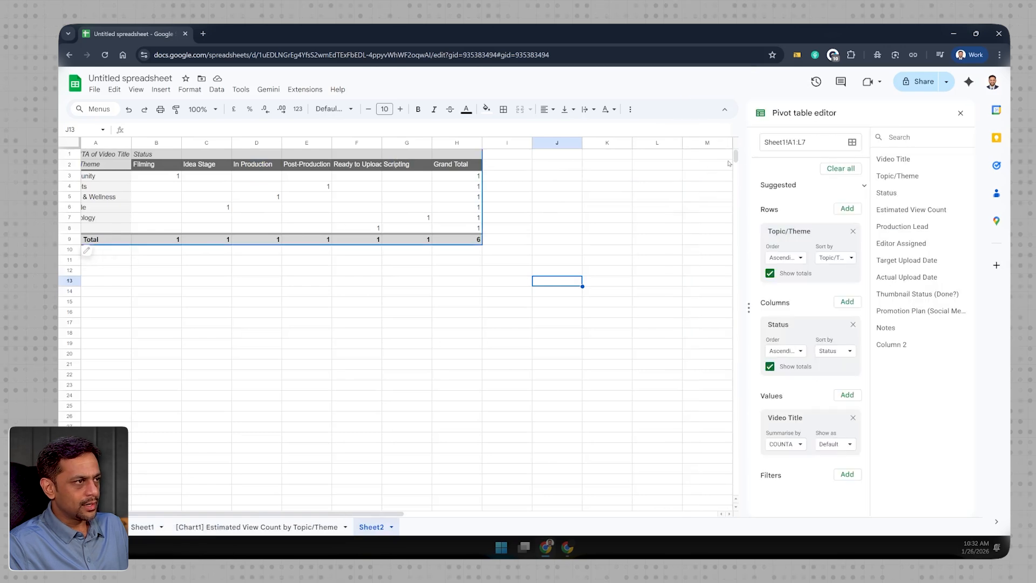
left_click(826, 142)
key("BackSpace")
type("1000")
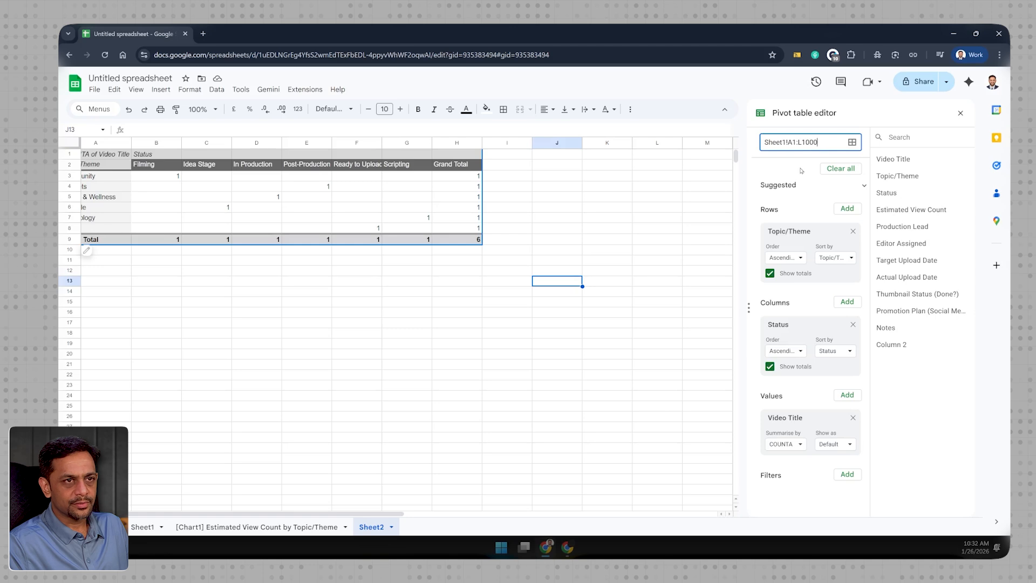
left_click(853, 142)
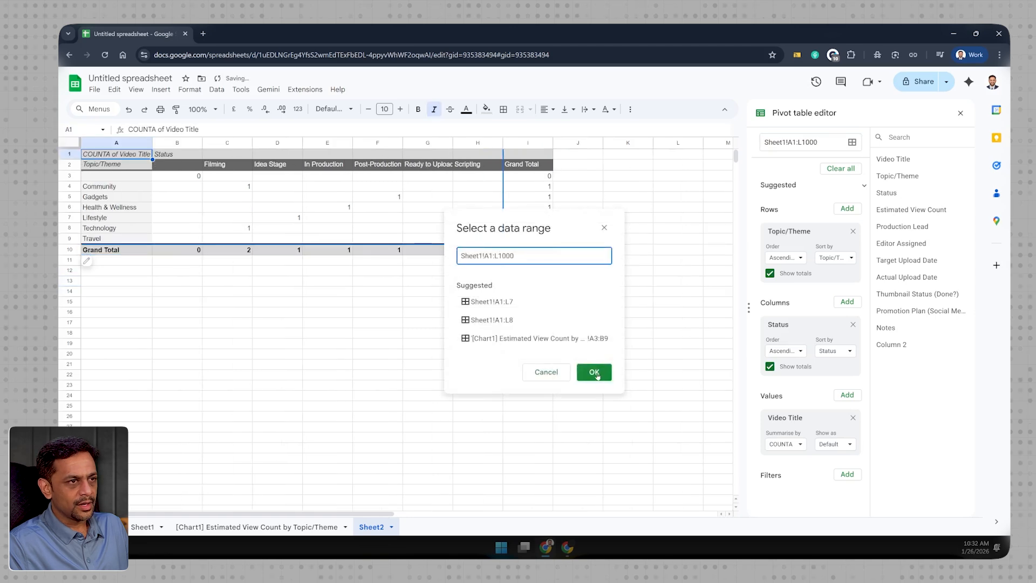
left_click(597, 373)
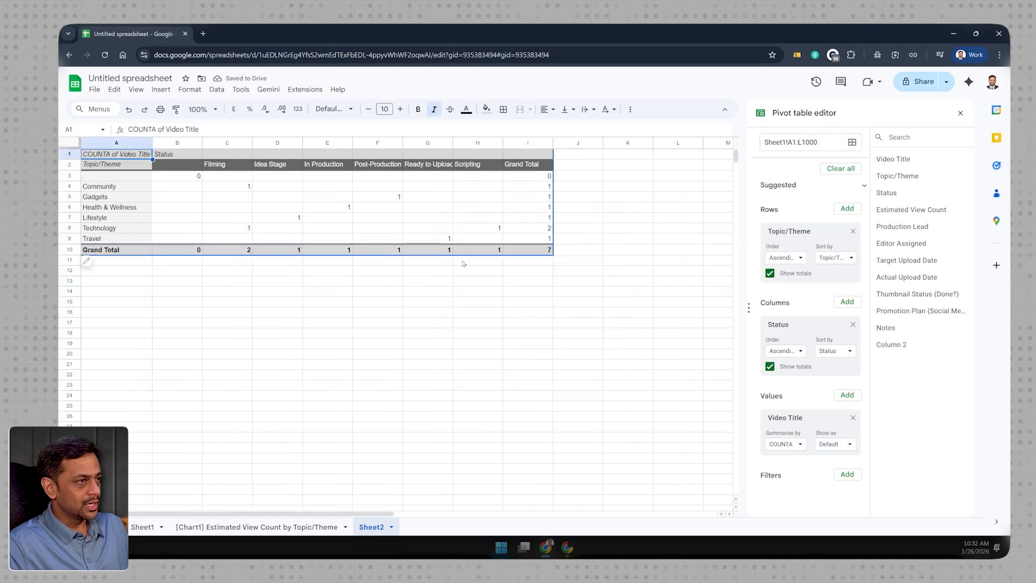
Step: Inspect the updated Technology row, Filming column and their totals in the pivot table, and compare them with the planner in Sheet1
left_click(124, 231)
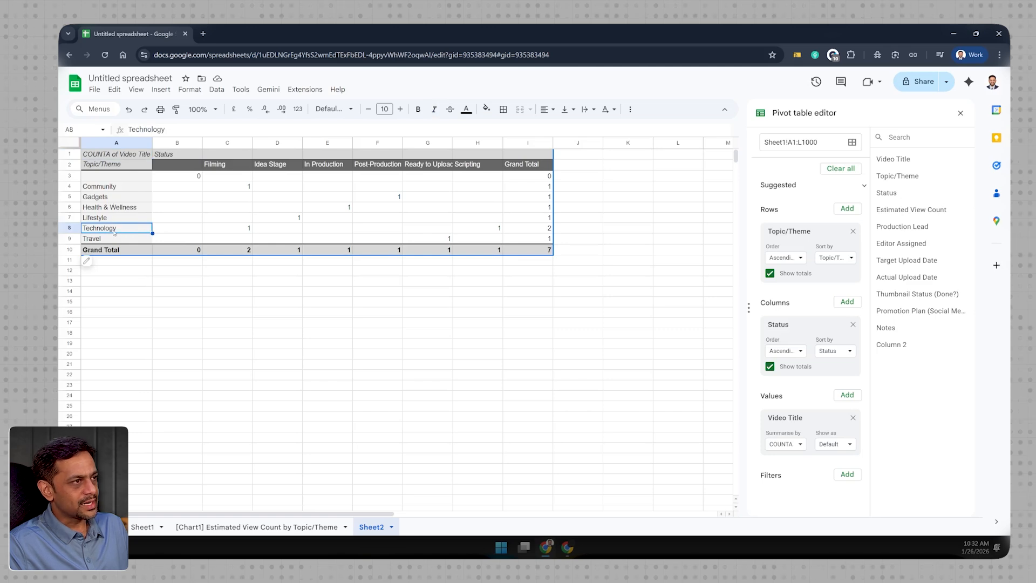
left_click(235, 228)
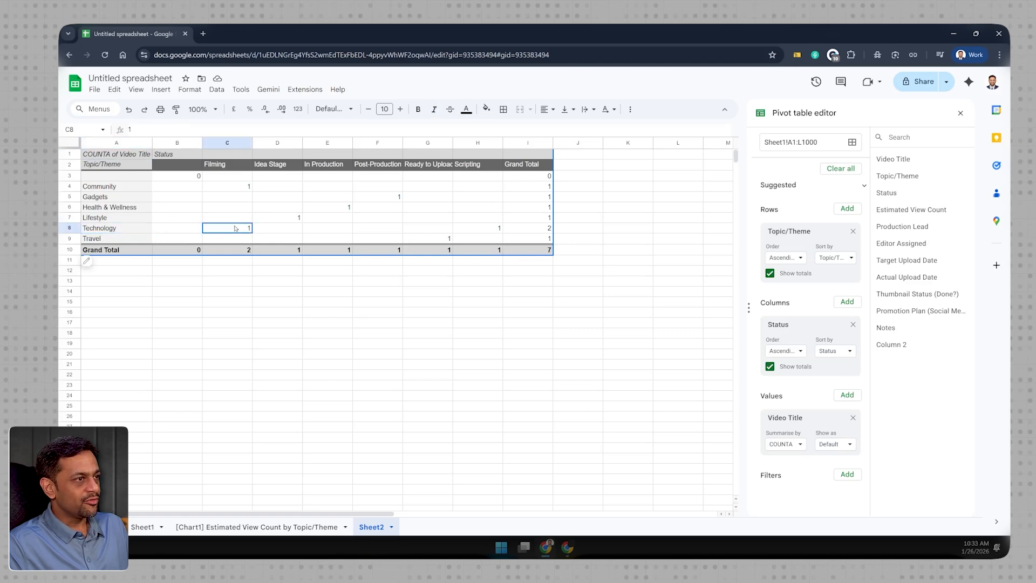
left_click(229, 165)
left_click(232, 251)
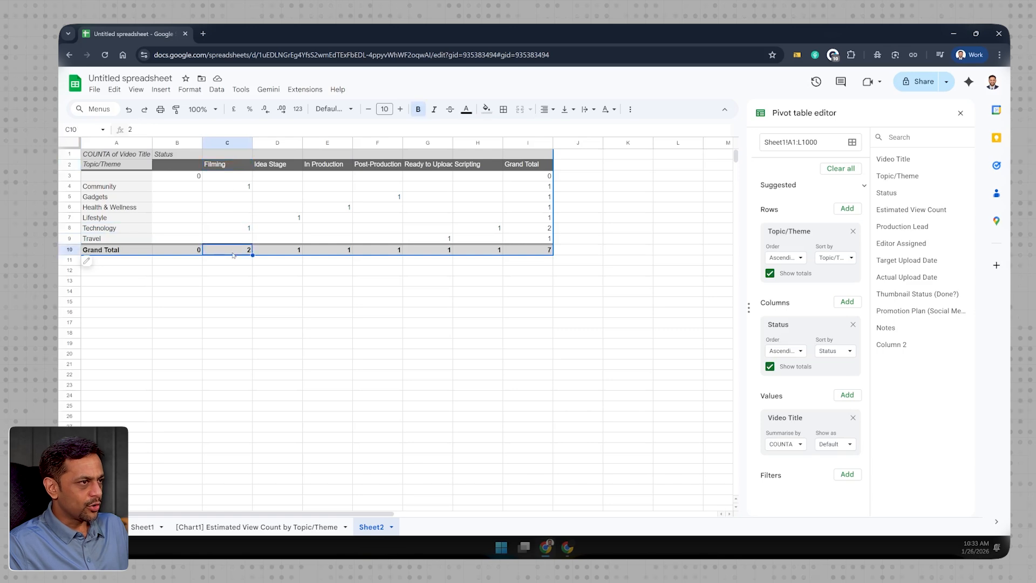
left_click(540, 230)
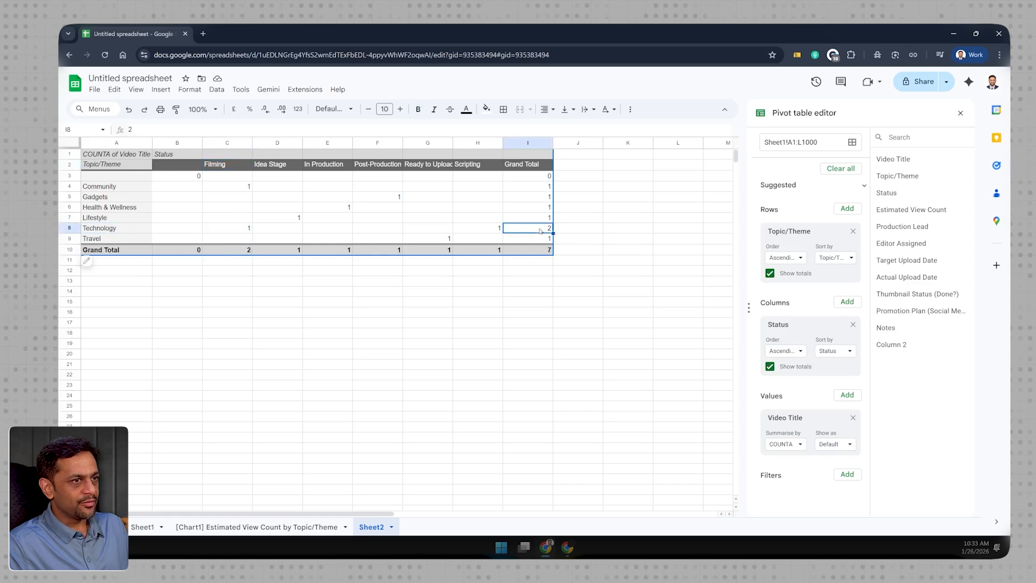
left_click(115, 229)
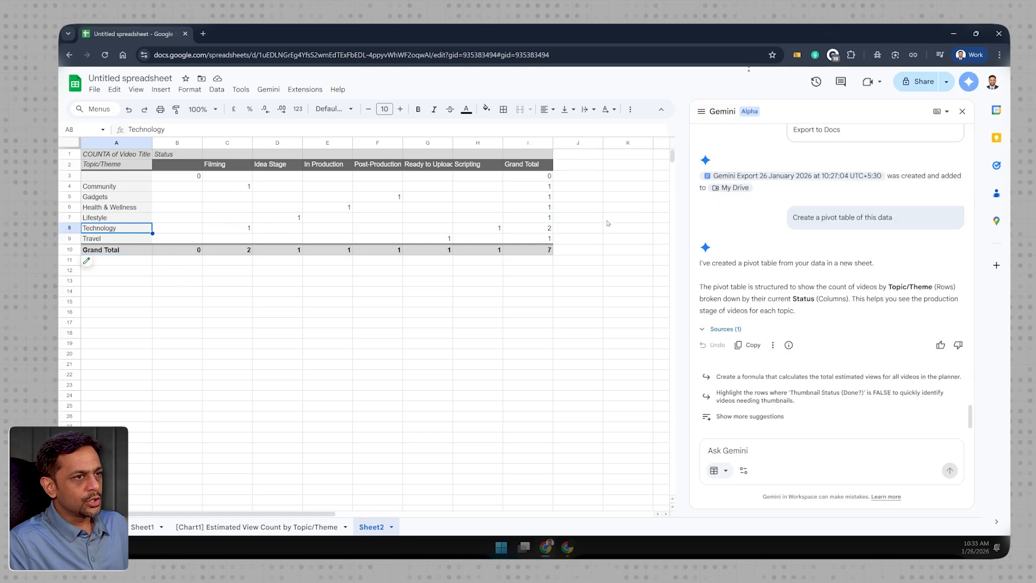
left_click(241, 229)
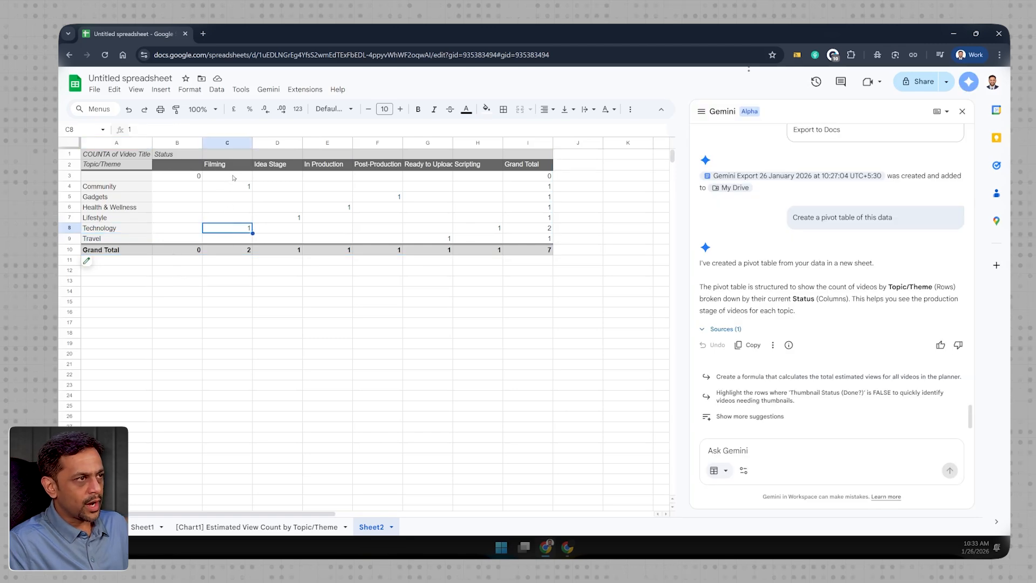
left_click(484, 232)
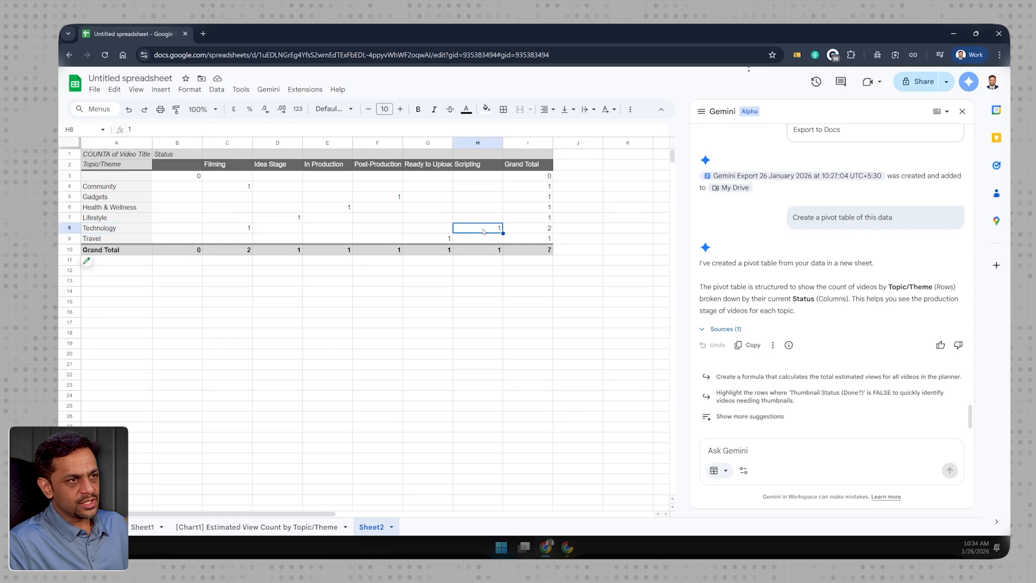
left_click(228, 143)
left_click(247, 250)
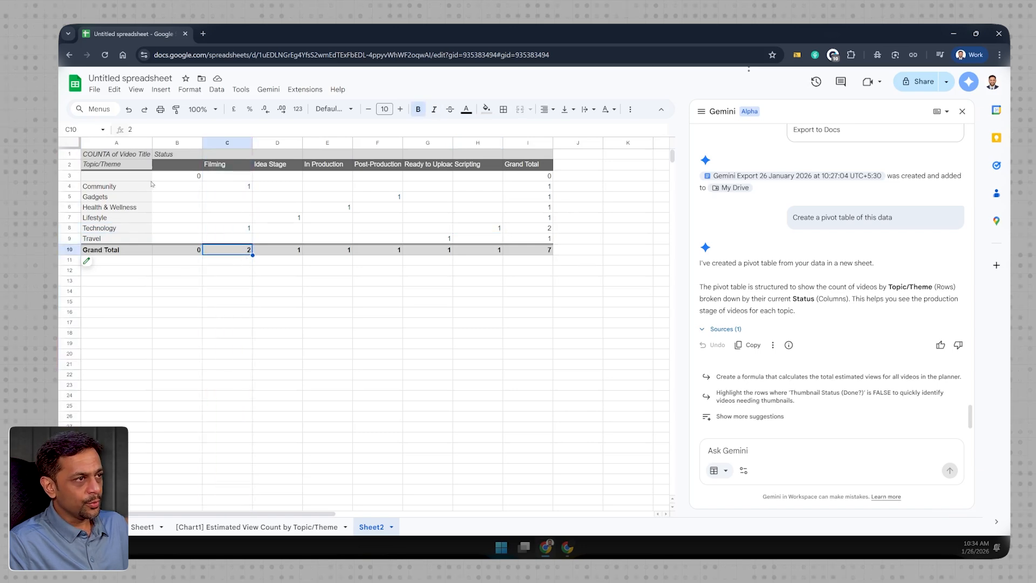
left_click(235, 189)
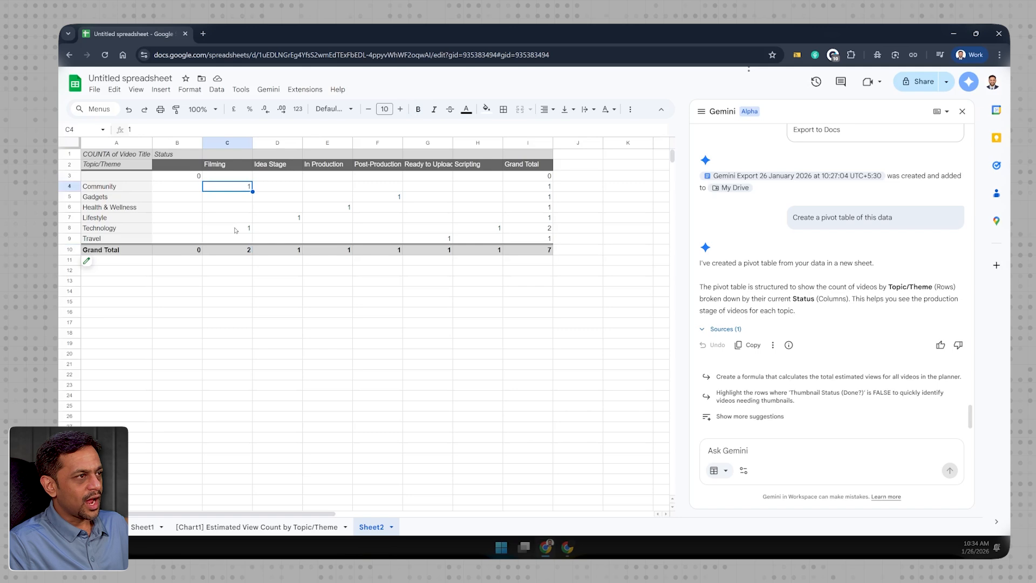
left_click(235, 230)
left_click(141, 527)
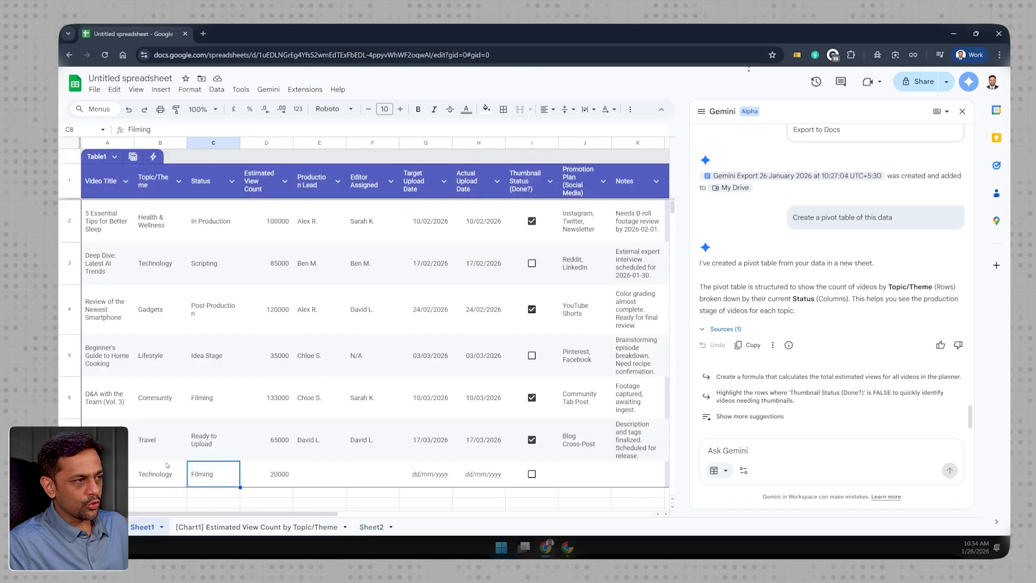
left_click(372, 527)
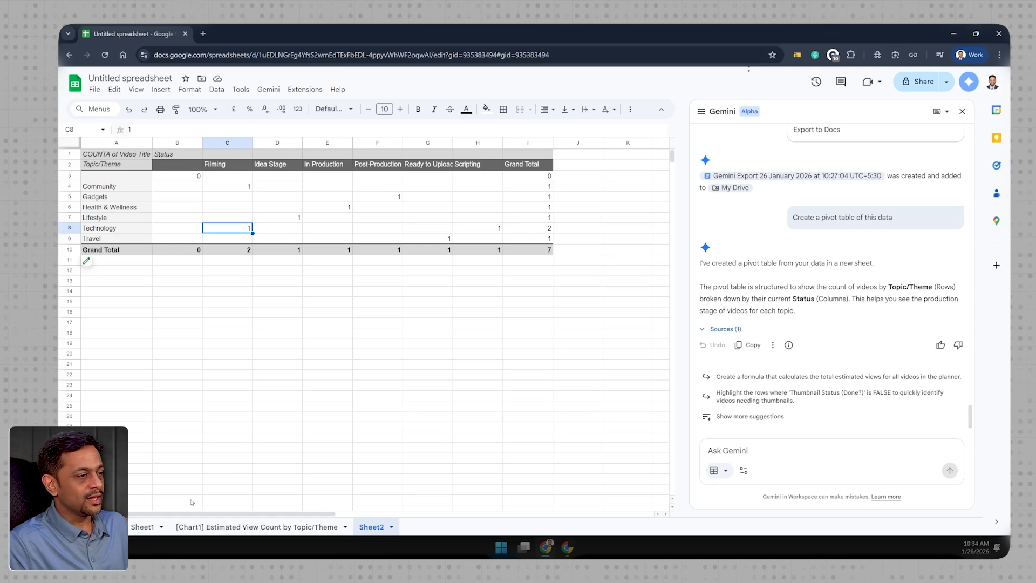
Step: Return to the planner in Sheet1 and open the list of Gemini commands
left_click(154, 528)
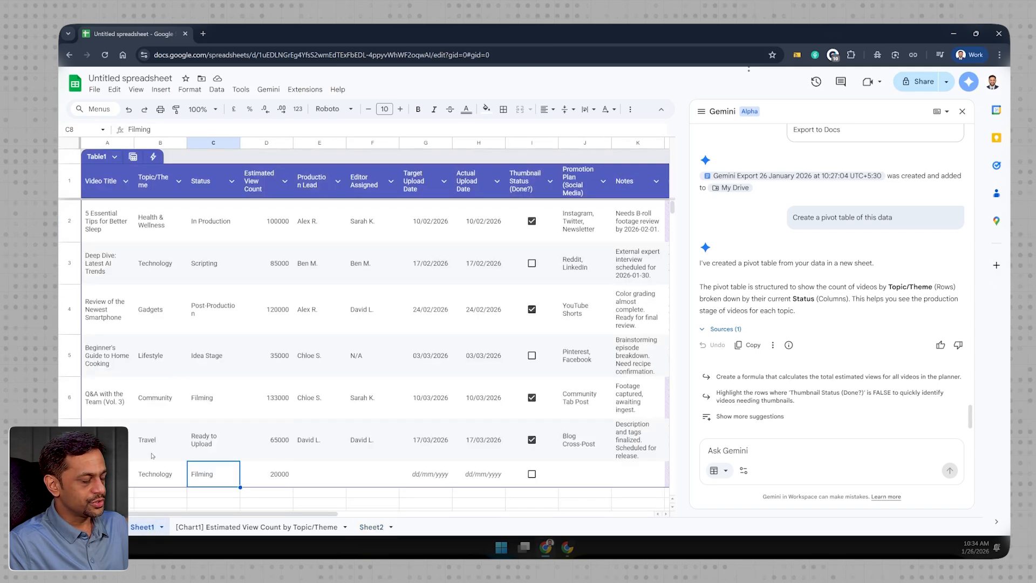
left_click(269, 90)
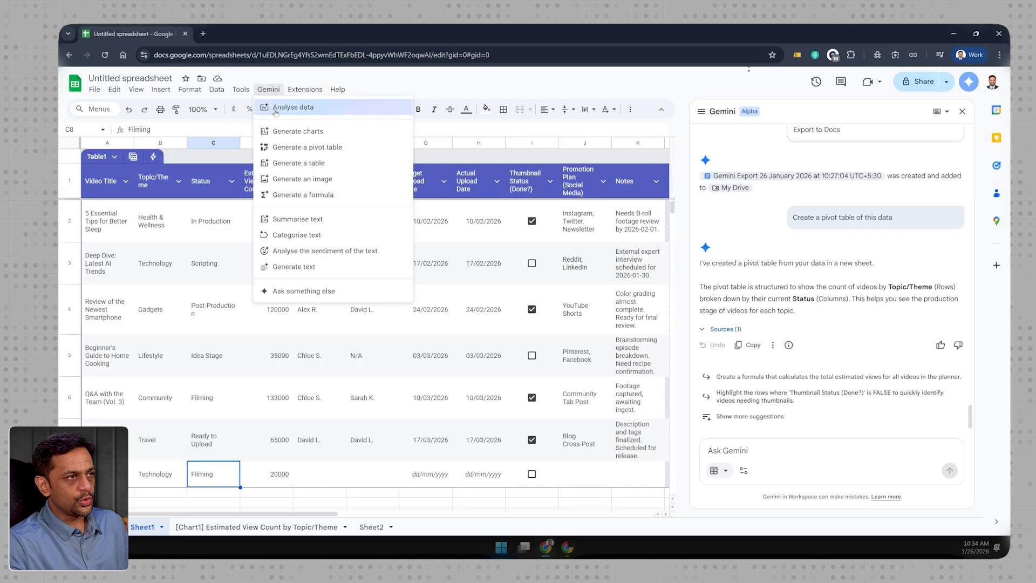